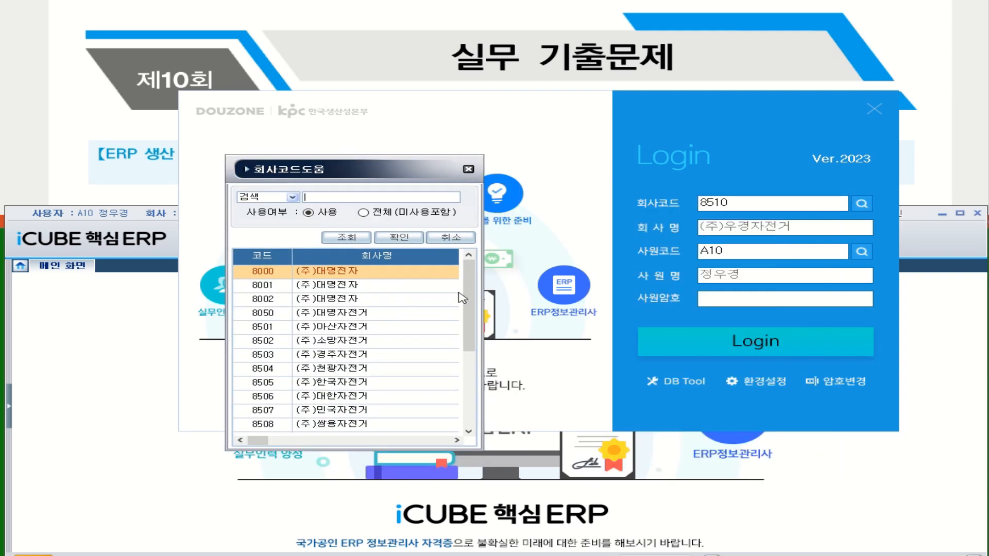
Log in to company 8510 (주)우경자전거 with the non-system employee code
{"action": "left_click_drag", "start_coordinate": [470, 308], "coordinate": [471, 393]}
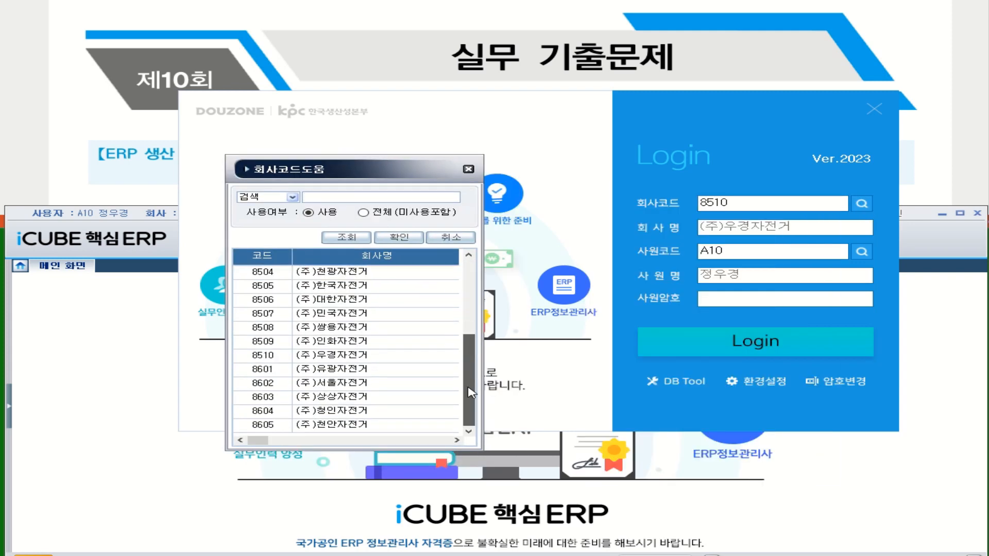
{"action": "left_click", "coordinate": [326, 357]}
{"action": "double_click", "coordinate": [326, 357]}
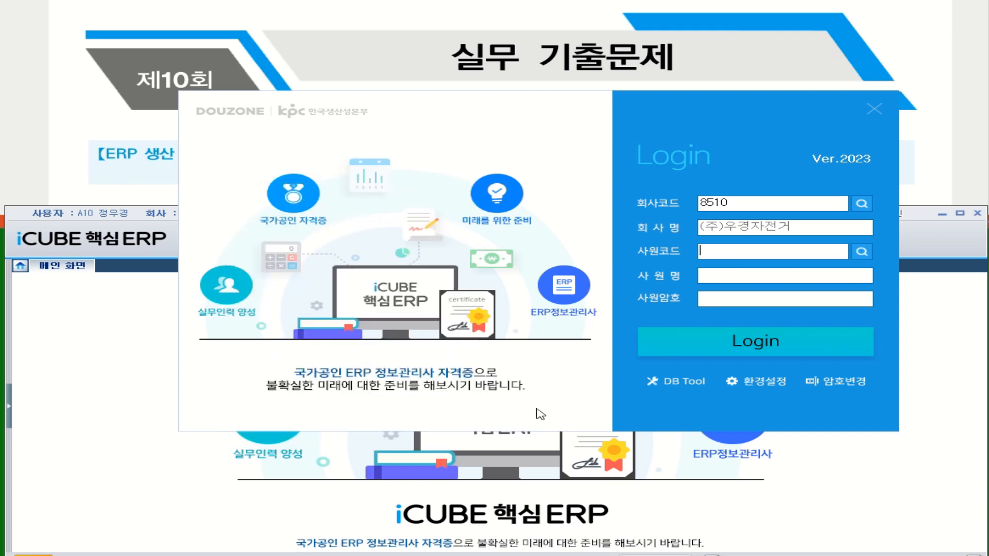
{"action": "left_click", "coordinate": [865, 255]}
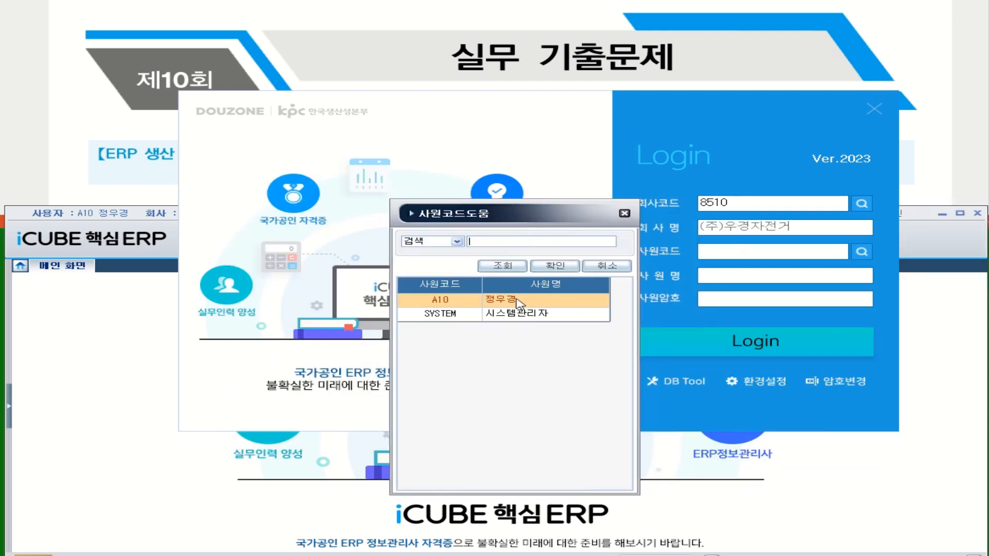
{"action": "double_click", "coordinate": [530, 308]}
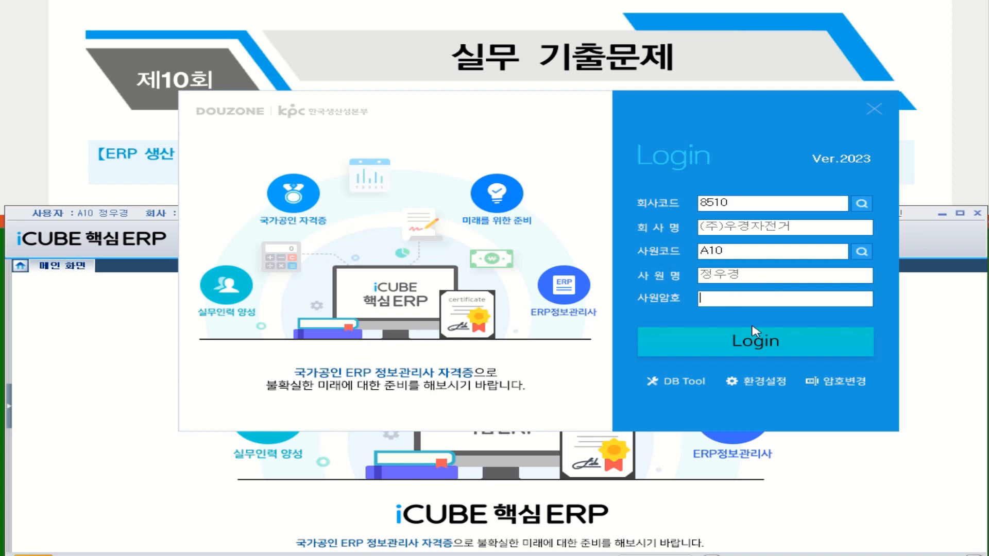
{"action": "left_click", "coordinate": [760, 353]}
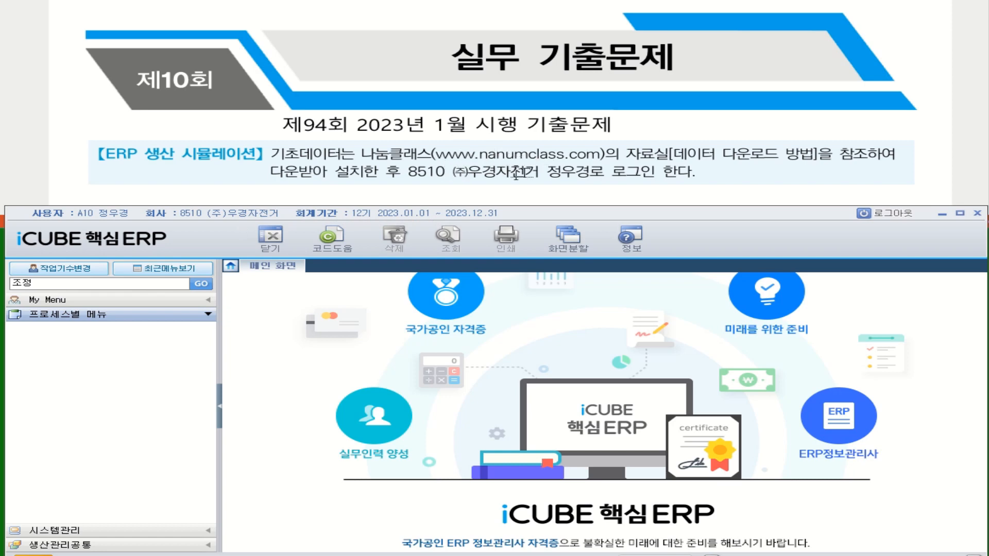
Circle the term '조달구분' in question 1 of the exam sheet with the red pen
{"action": "left_click", "coordinate": [230, 220]}
{"action": "left_click", "coordinate": [113, 217]}
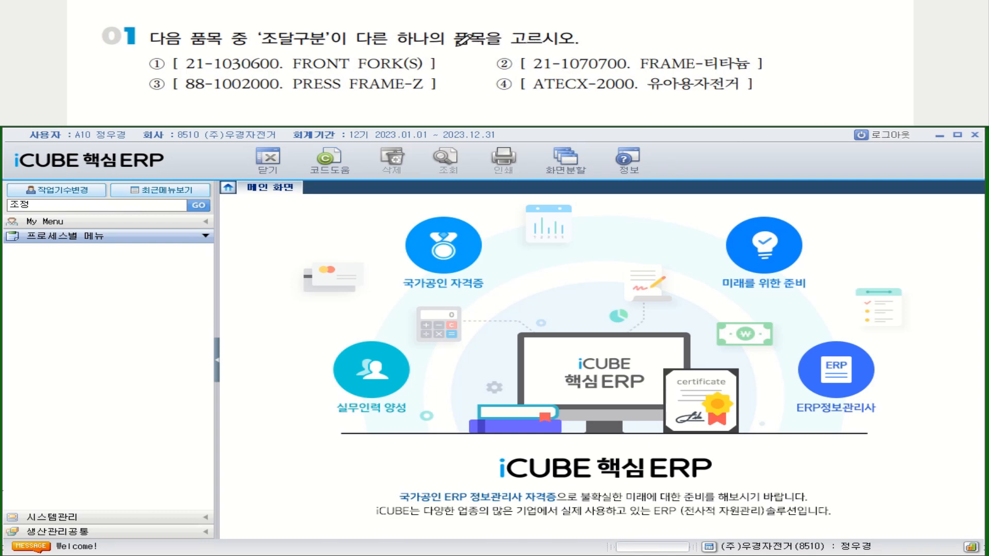
{"action": "mouse_move", "coordinate": [286, 51]}
{"action": "left_mouse_down"}
{"action": "mouse_move", "coordinate": [263, 47]}
{"action": "mouse_move", "coordinate": [299, 26]}
{"action": "mouse_move", "coordinate": [291, 43]}
{"action": "left_mouse_up"}
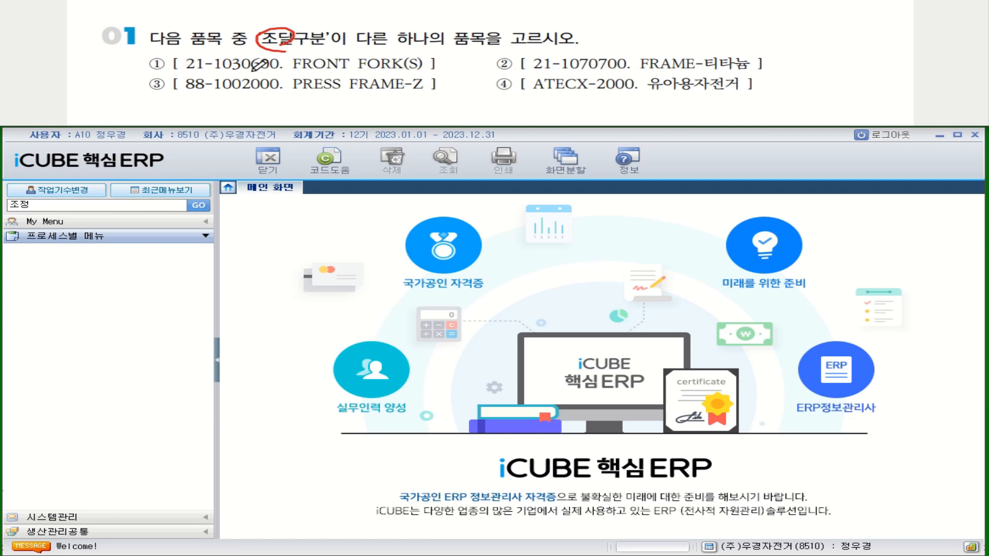
Open 품목등록 from 시스템관리's 기초정보관리 and retrieve all items without any filter
{"action": "left_click", "coordinate": [105, 516]}
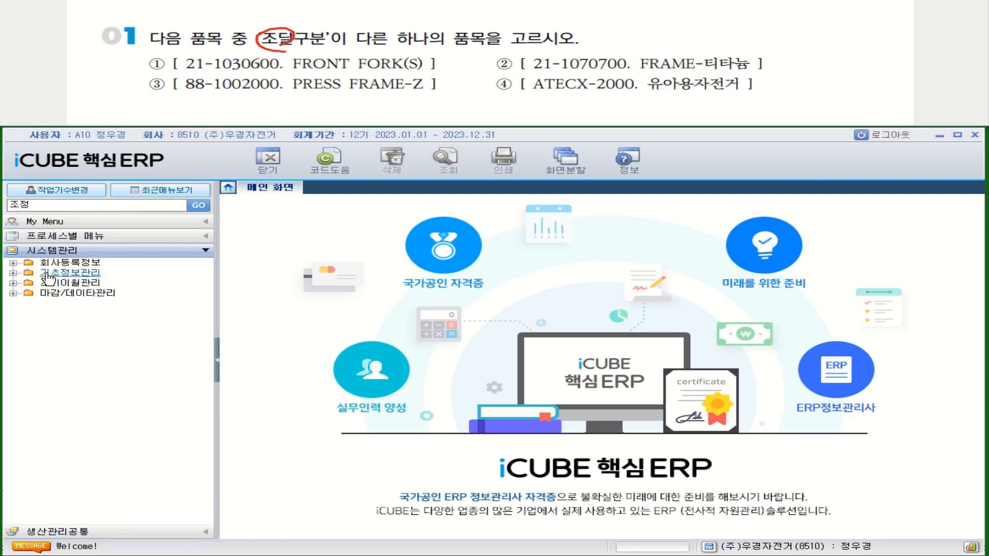
{"action": "left_click", "coordinate": [69, 272]}
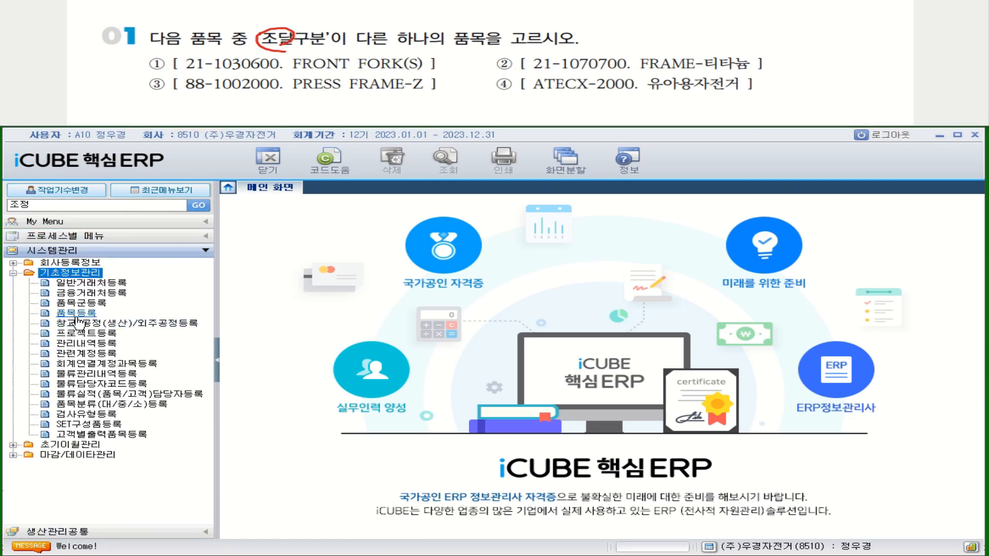
{"action": "left_click", "coordinate": [78, 315]}
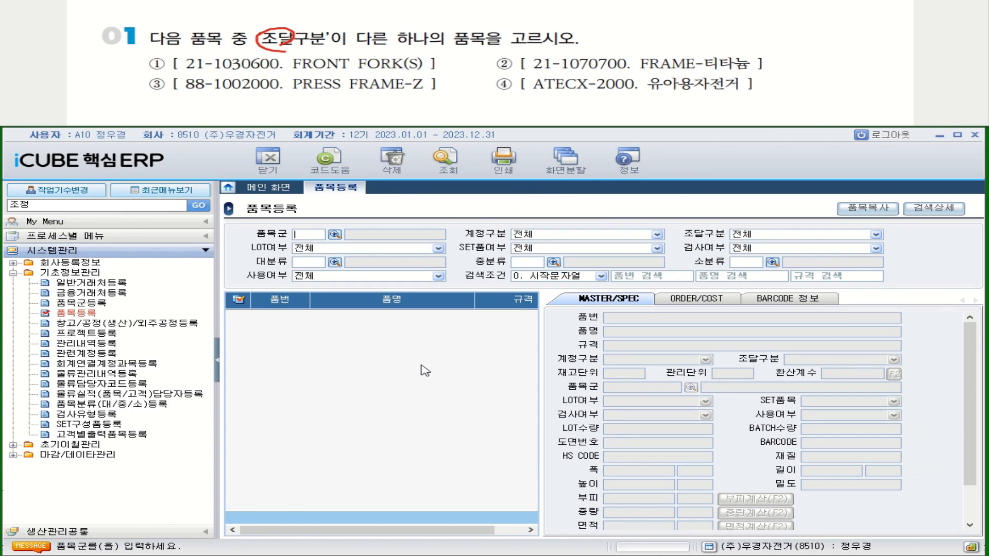
{"action": "left_click", "coordinate": [442, 174]}
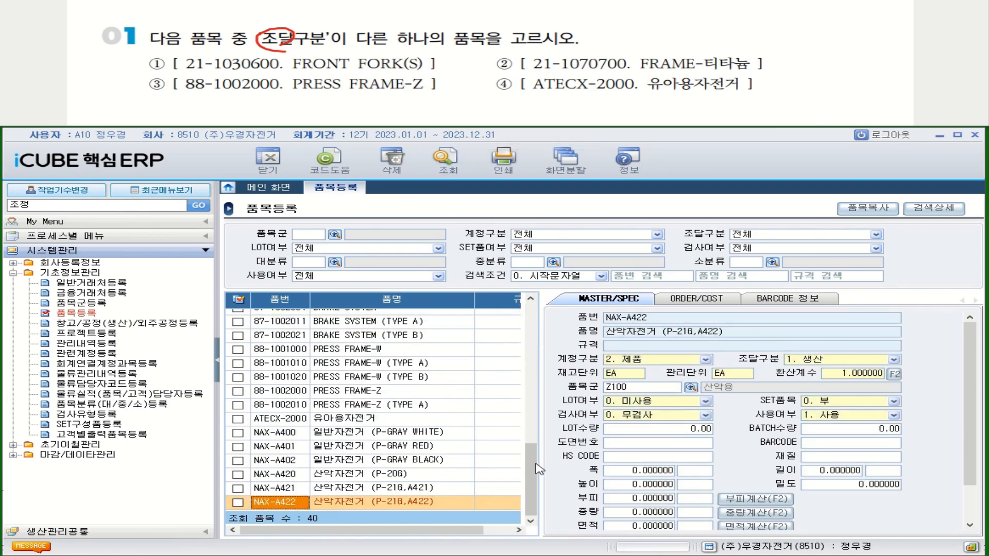
Check the 조달구분 of items 21-1030600 FRONT FORK(S) and 21-1070700 FRAME-티타늄
{"action": "left_click_drag", "start_coordinate": [537, 469], "coordinate": [528, 317]}
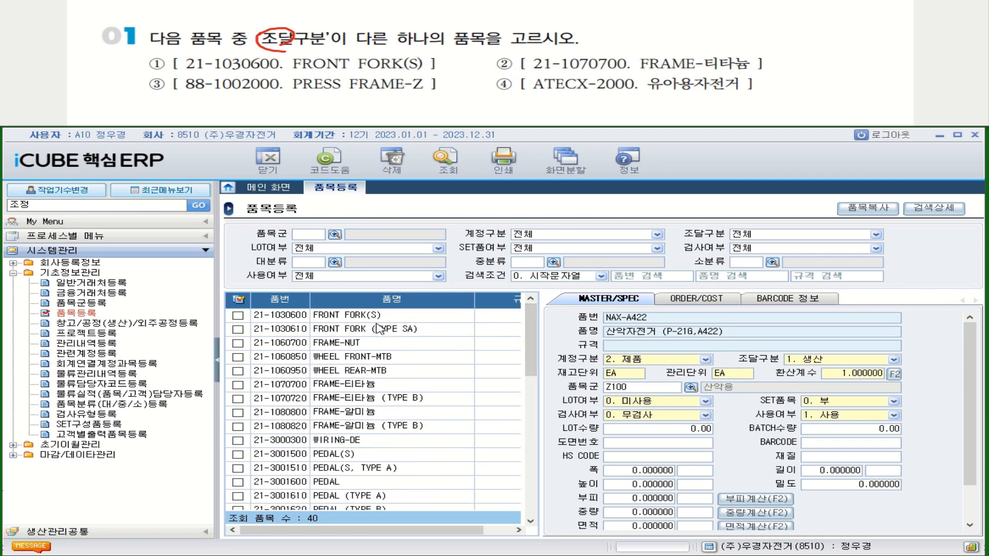
{"action": "left_click", "coordinate": [357, 318]}
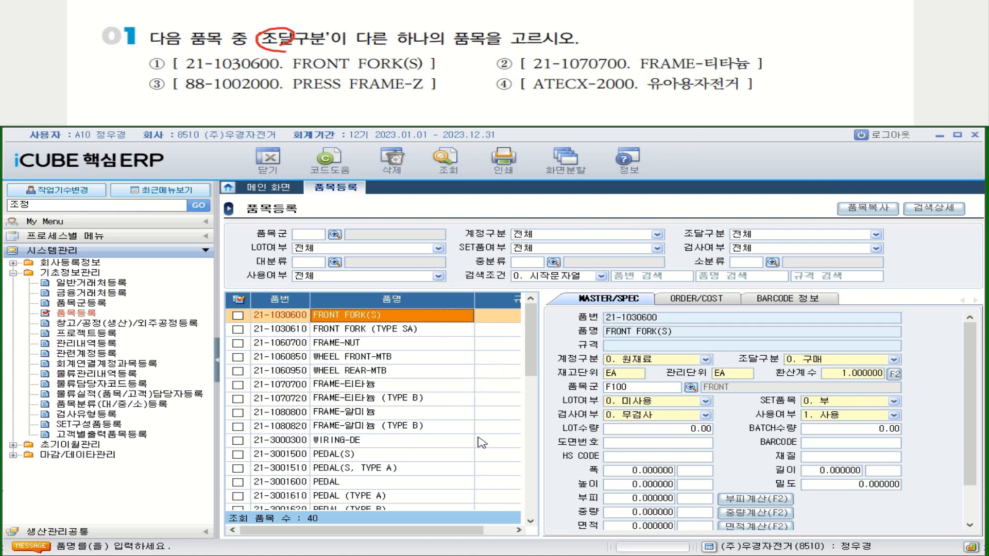
{"action": "left_click", "coordinate": [346, 387]}
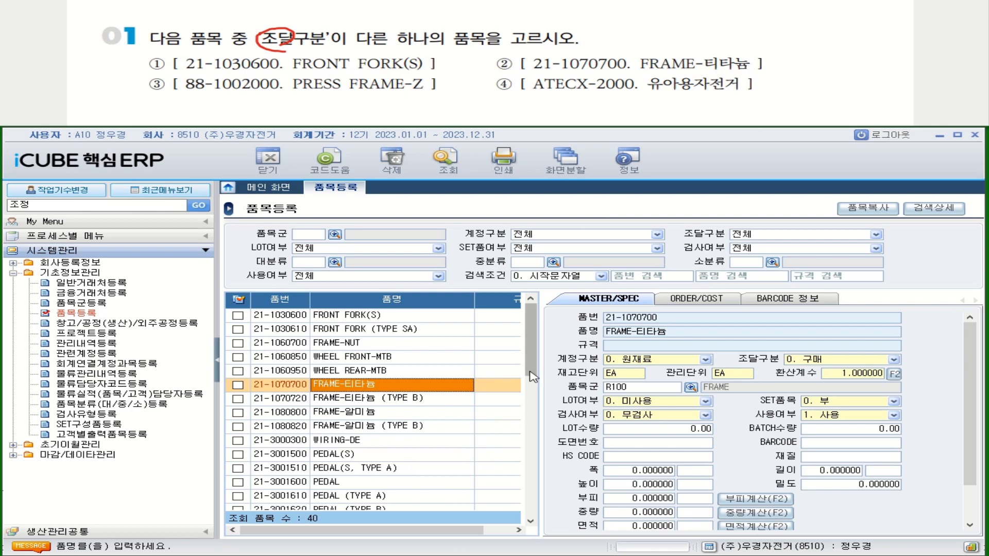
Check the 조달구분 of items 88-1002000 PRESS FRAME-Z and ATECX-2000 유아용자전거, and mark choice 3 as question 1's answer
{"action": "left_click_drag", "start_coordinate": [532, 379], "coordinate": [535, 474]}
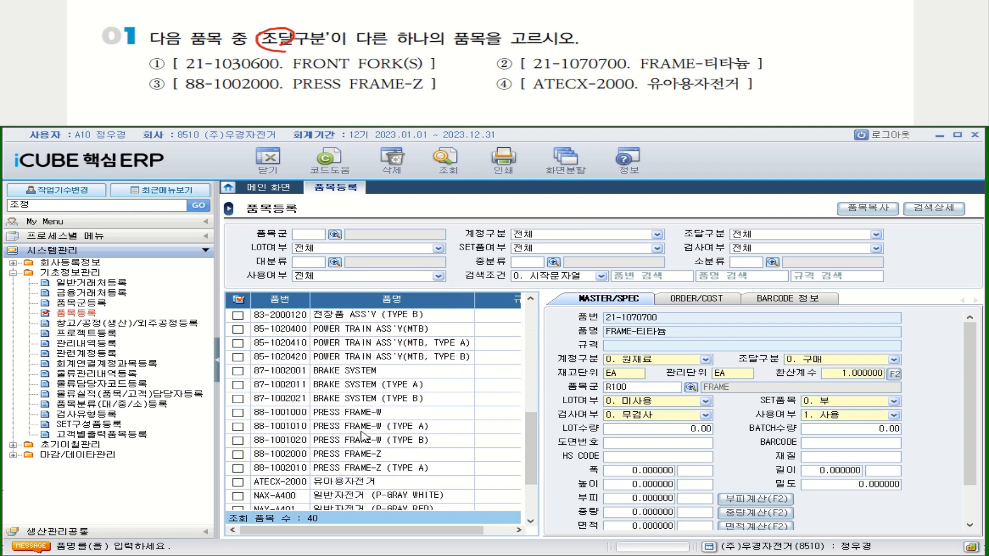
{"action": "left_click", "coordinate": [380, 458]}
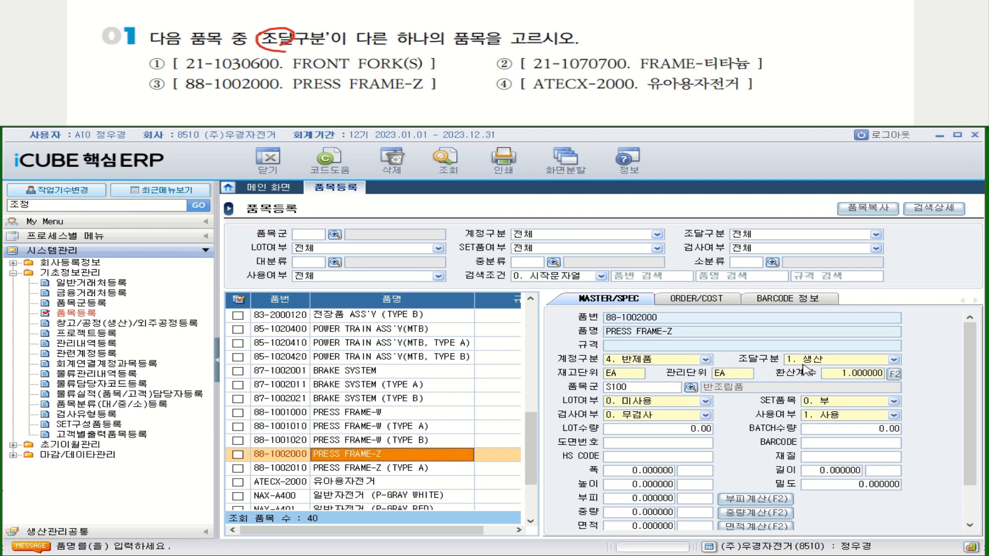
{"action": "key", "text": "ctrl"}
{"action": "key", "text": "ctrl"}
{"action": "key", "text": "ctrl"}
{"action": "left_click", "coordinate": [365, 484]}
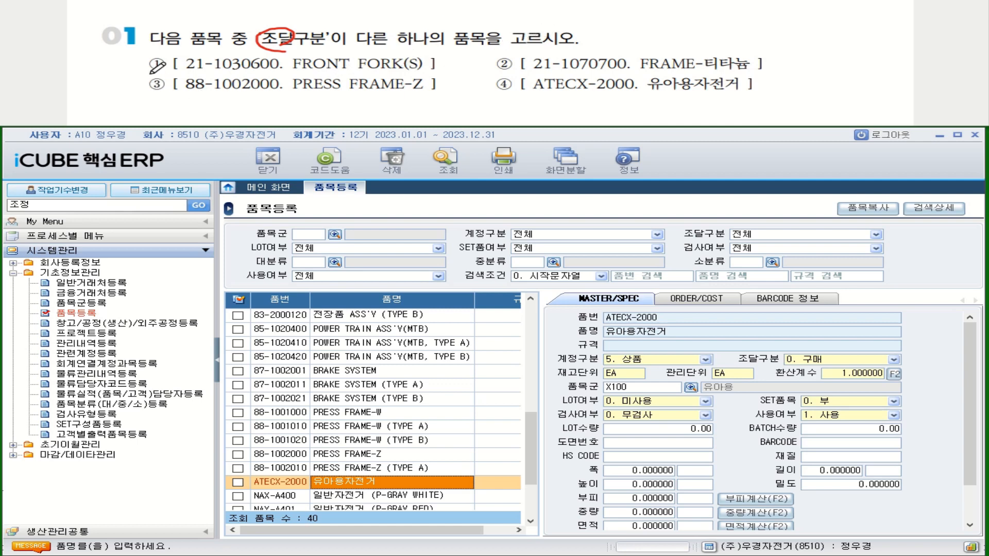
{"action": "left_click_drag", "start_coordinate": [145, 78], "coordinate": [169, 76]}
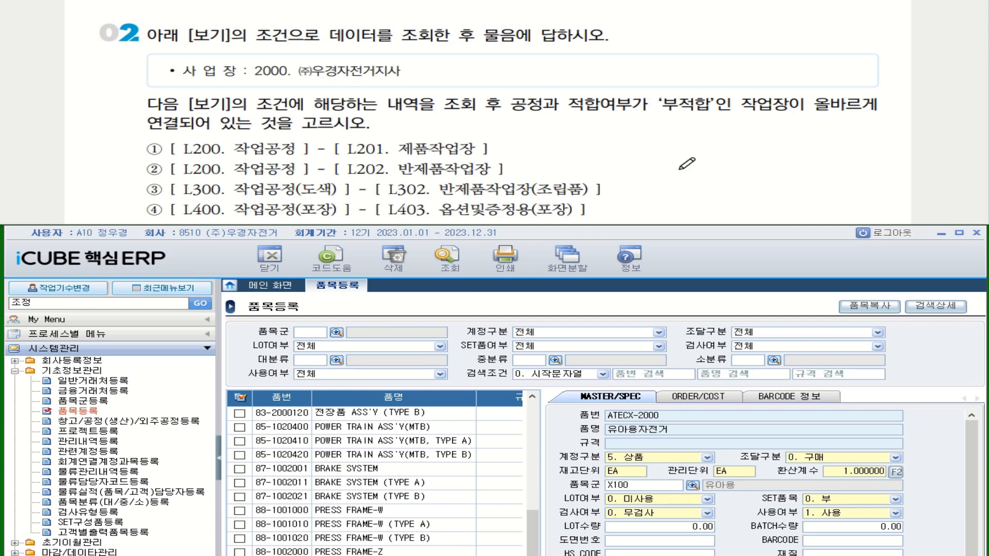
Underline question 2's key terms and query 생산공정/작업장 in 창고/공정(생산)/외주공정등록 with 적합여부 set to 1. 부적합
{"action": "mouse_move", "coordinate": [542, 119]}
{"action": "left_mouse_down"}
{"action": "mouse_move", "coordinate": [530, 95]}
{"action": "mouse_move", "coordinate": [543, 117]}
{"action": "mouse_move", "coordinate": [806, 117]}
{"action": "left_mouse_up"}
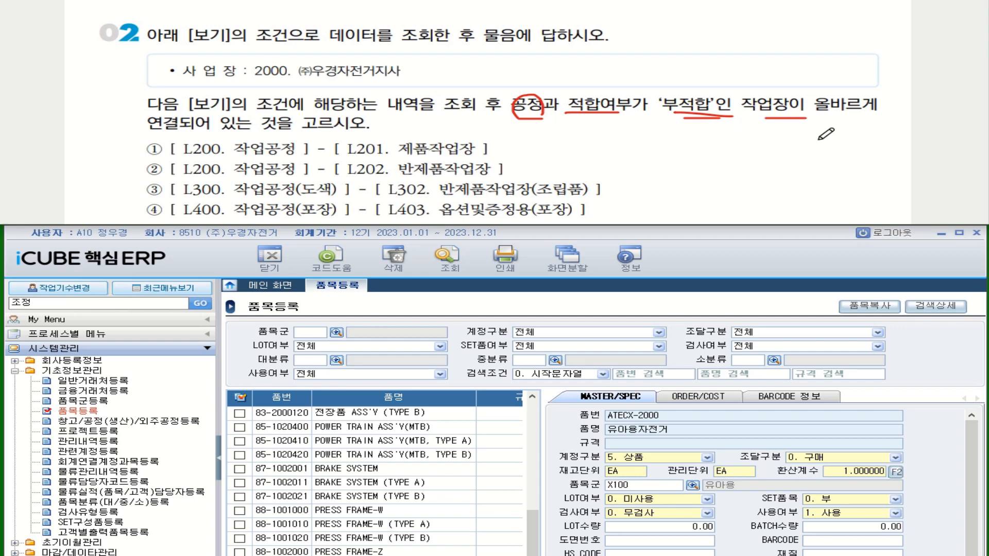
{"action": "left_click", "coordinate": [151, 427]}
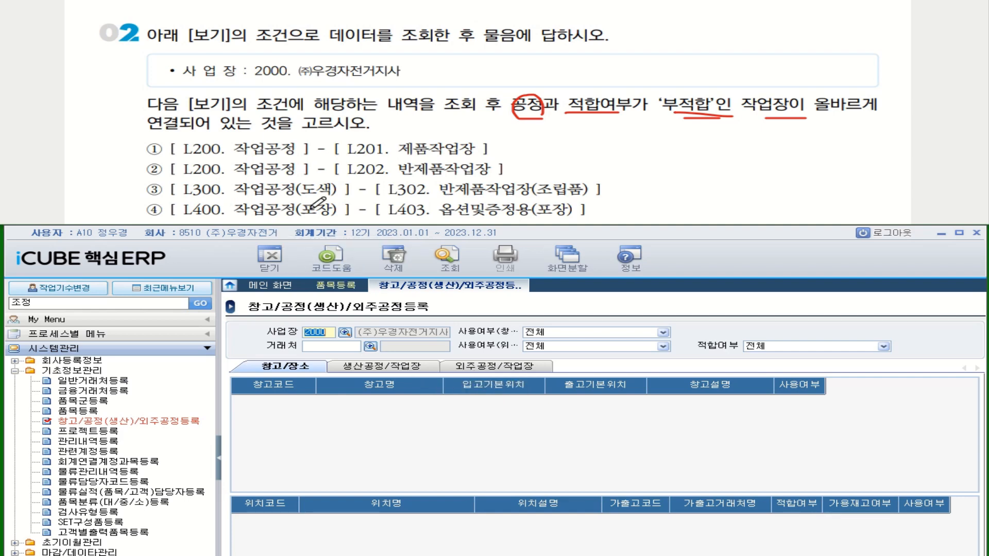
{"action": "left_click", "coordinate": [404, 367]}
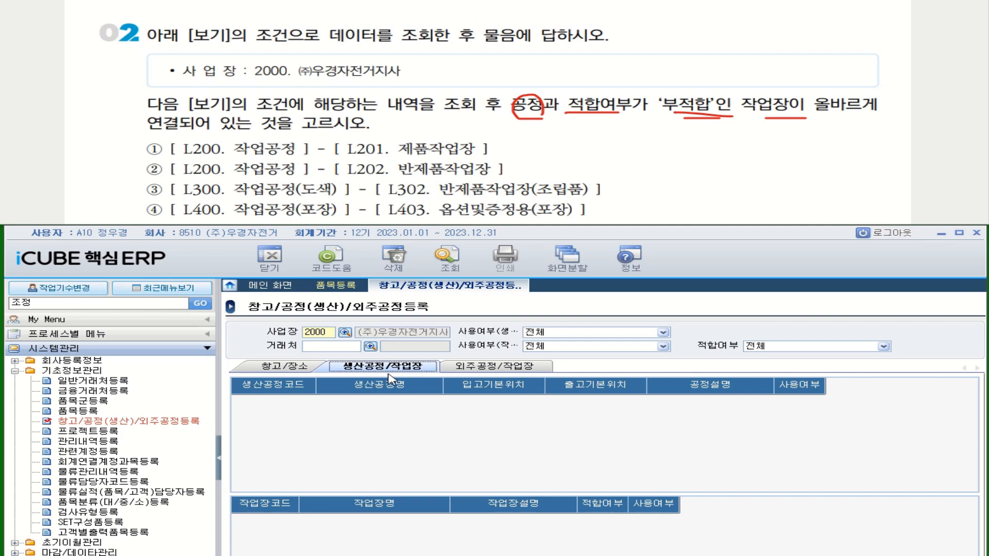
{"action": "left_click", "coordinate": [794, 347]}
{"action": "left_click", "coordinate": [792, 376]}
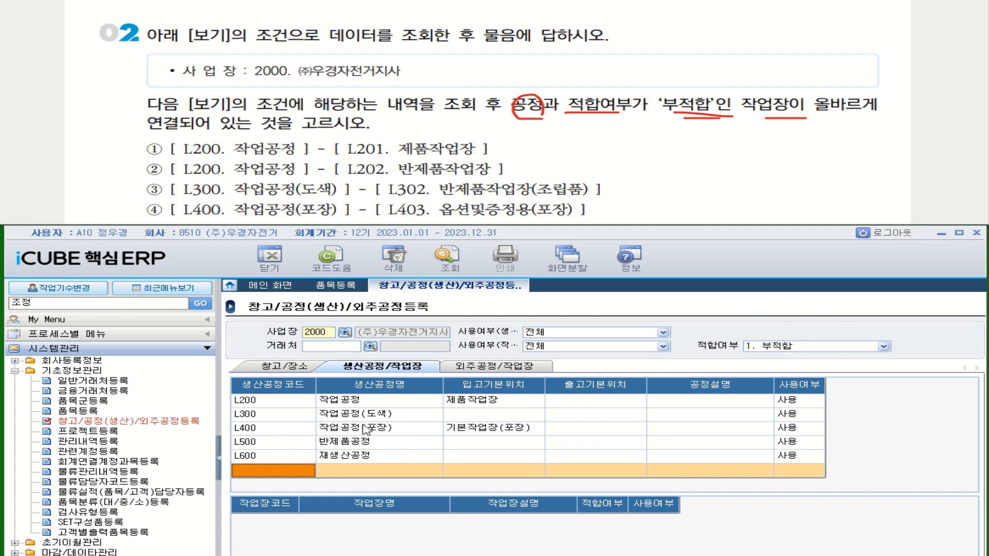
Check the workplaces listed under processes L200, L300 and L400, and mark choice 3 as question 2's answer
{"action": "left_click", "coordinate": [343, 401]}
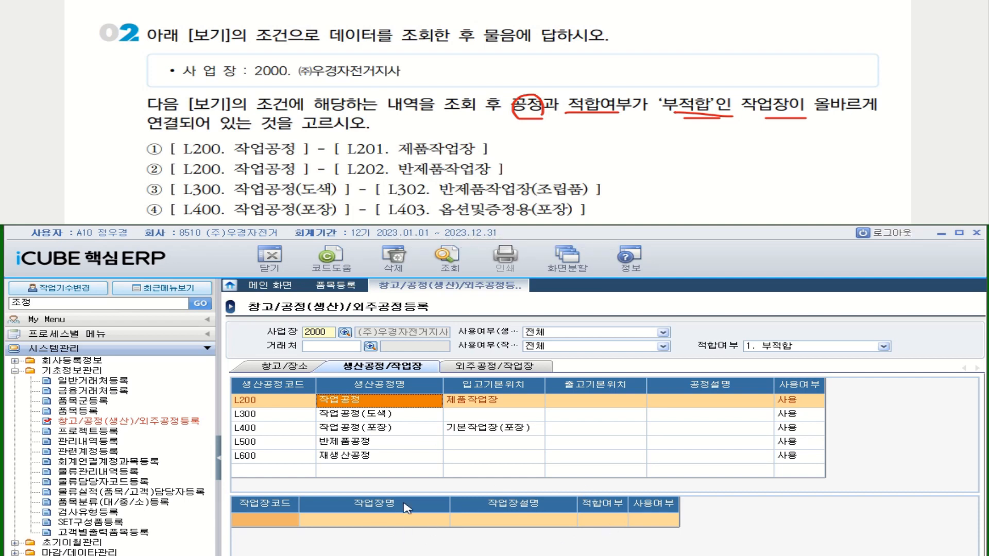
{"action": "left_click", "coordinate": [363, 416]}
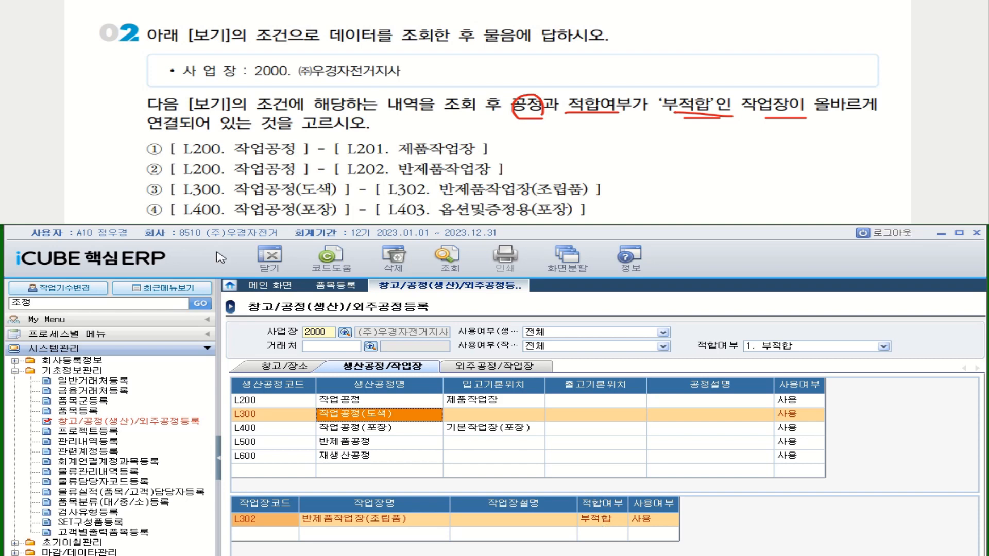
{"action": "mouse_move", "coordinate": [140, 181]}
{"action": "left_mouse_down"}
{"action": "mouse_move", "coordinate": [157, 192]}
{"action": "mouse_move", "coordinate": [185, 182]}
{"action": "left_mouse_up"}
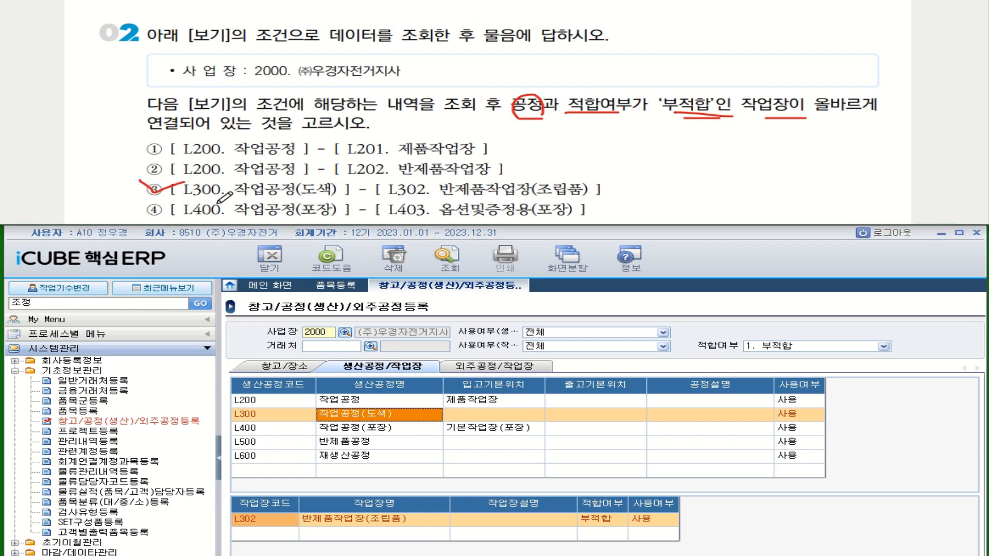
{"action": "left_click", "coordinate": [374, 429]}
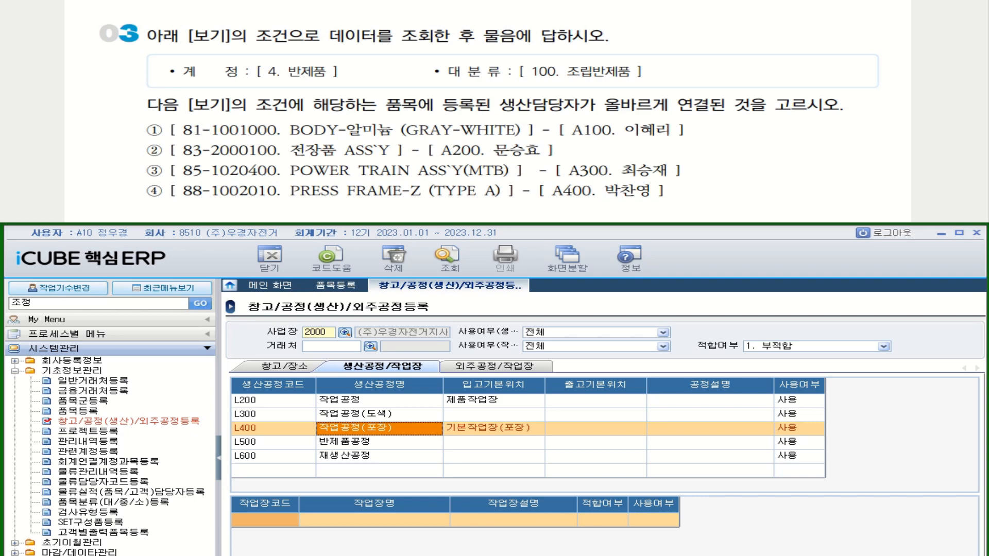
Underline 반제품, 조립반제품 and the phrase about the correctly linked 생산담당자 in question 3
{"action": "left_click_drag", "start_coordinate": [287, 77], "coordinate": [326, 77]}
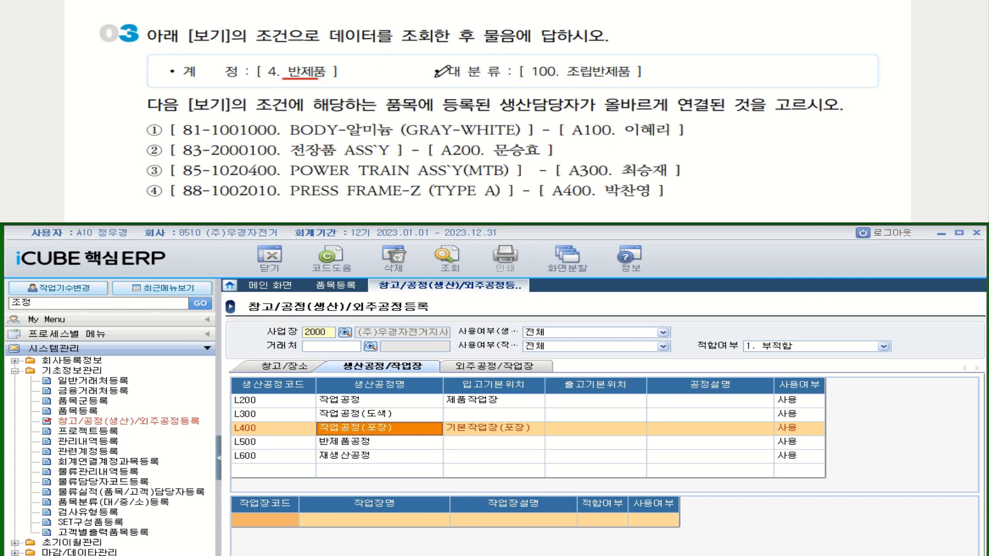
{"action": "left_click_drag", "start_coordinate": [575, 77], "coordinate": [624, 77]}
{"action": "left_click_drag", "start_coordinate": [500, 114], "coordinate": [835, 110]}
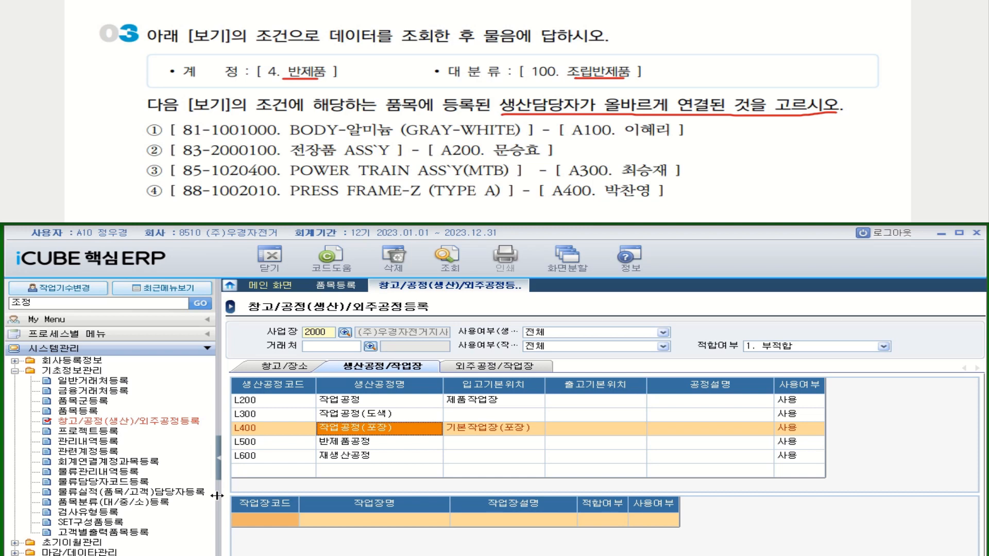
Open 물류실적(품목/고객)담당자등록 and switch it to the 품목 view
{"action": "mouse_move", "coordinate": [217, 495]}
{"action": "left_mouse_down"}
{"action": "mouse_move", "coordinate": [263, 496]}
{"action": "mouse_move", "coordinate": [203, 495]}
{"action": "left_mouse_up"}
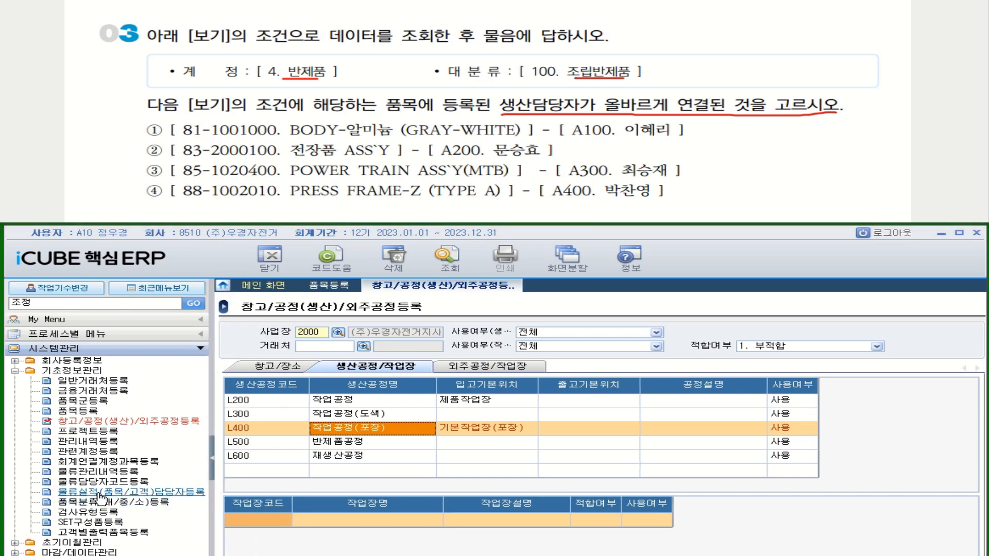
{"action": "left_click", "coordinate": [170, 496]}
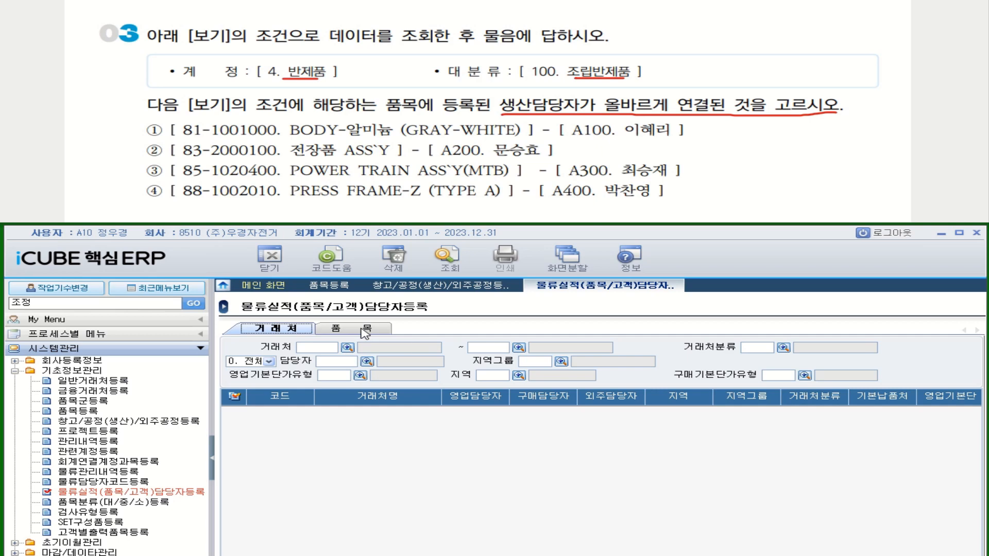
{"action": "left_click", "coordinate": [365, 333]}
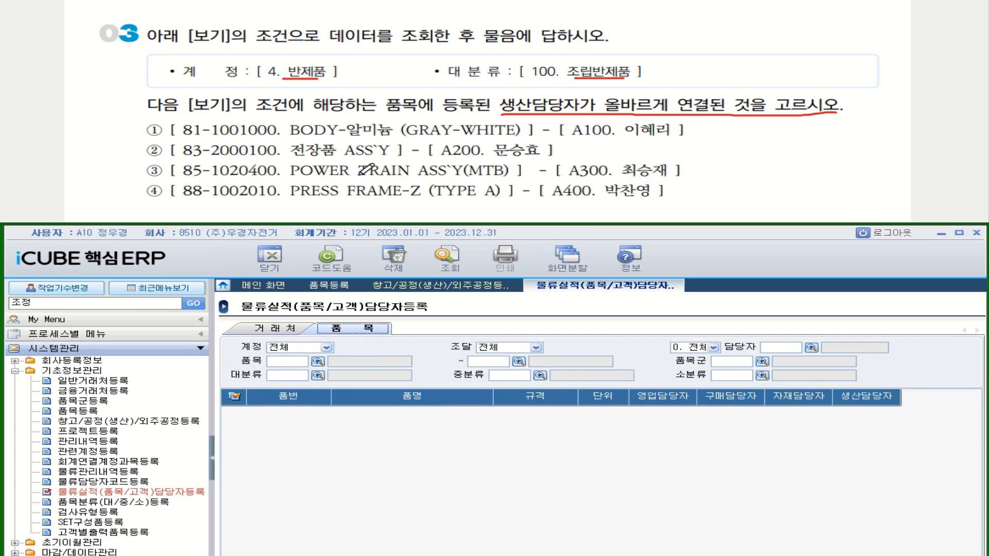
Set the item search conditions to 계정 4. 반제품 and 대분류 100 조립반제품
{"action": "left_click", "coordinate": [286, 349]}
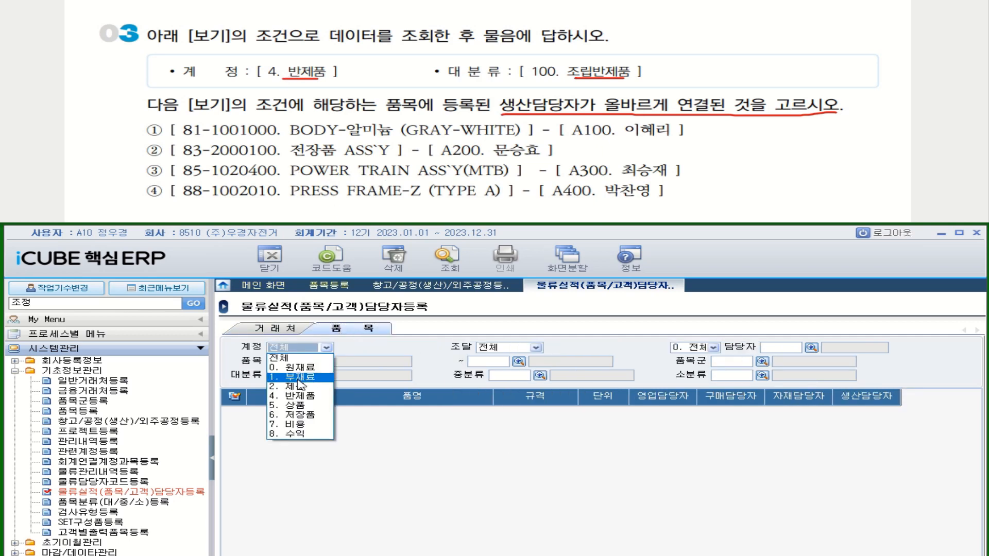
{"action": "left_click", "coordinate": [299, 396]}
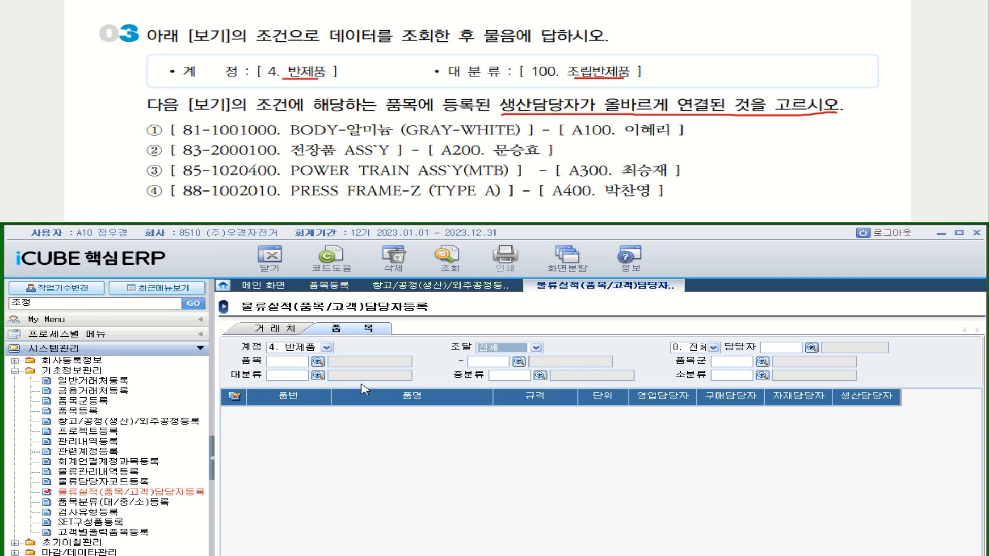
{"action": "left_click", "coordinate": [318, 376]}
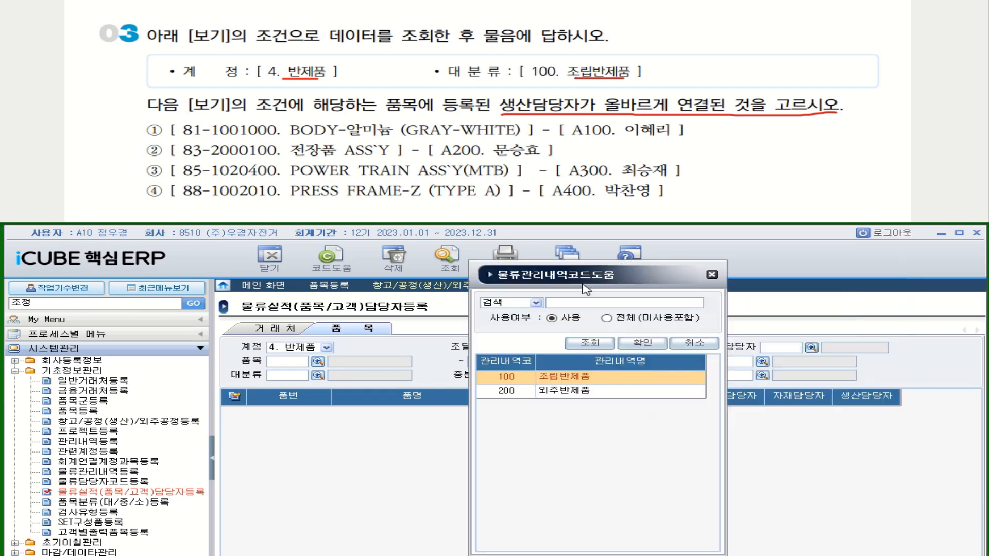
{"action": "double_click", "coordinate": [487, 386]}
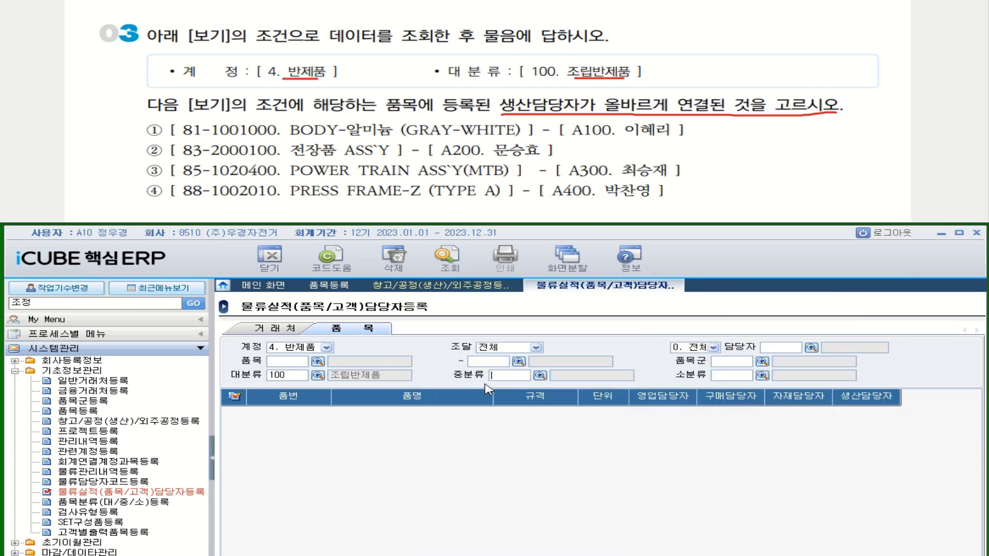
Query the matching items, compare each one's 생산담당자 with the choices, and mark choice 2 as question 3's answer
{"action": "left_click", "coordinate": [447, 269]}
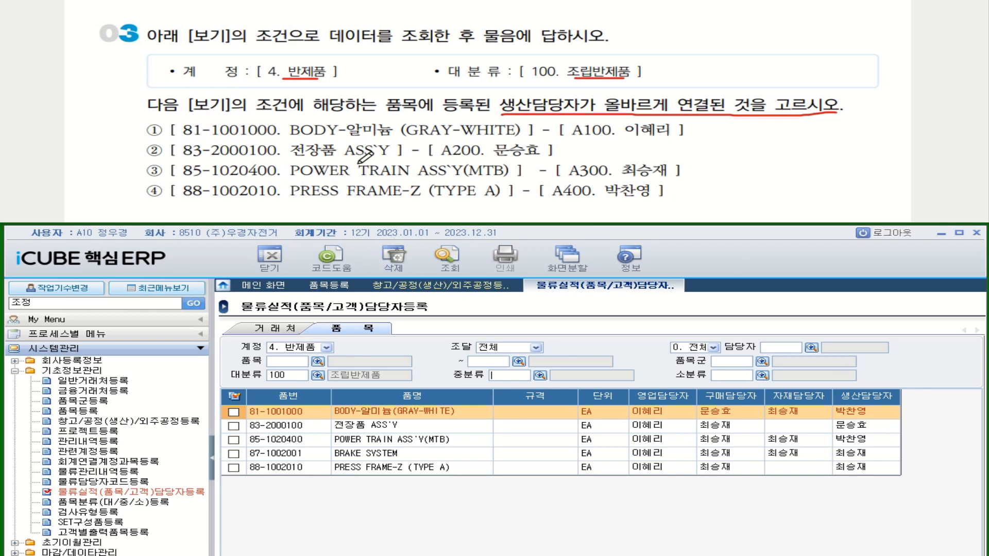
{"action": "left_click", "coordinate": [357, 428]}
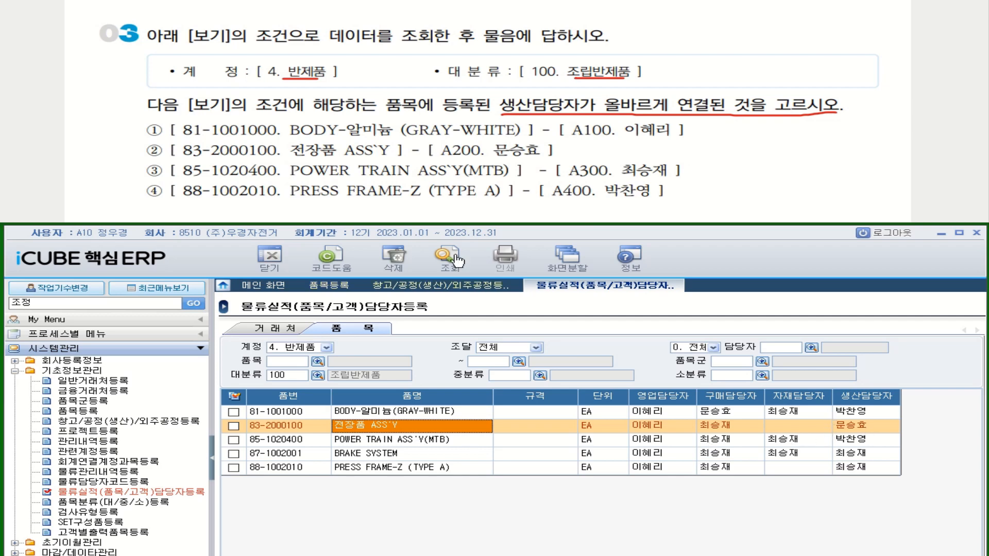
{"action": "mouse_move", "coordinate": [143, 142]}
{"action": "left_mouse_down"}
{"action": "mouse_move", "coordinate": [154, 153]}
{"action": "mouse_move", "coordinate": [171, 138]}
{"action": "left_mouse_up"}
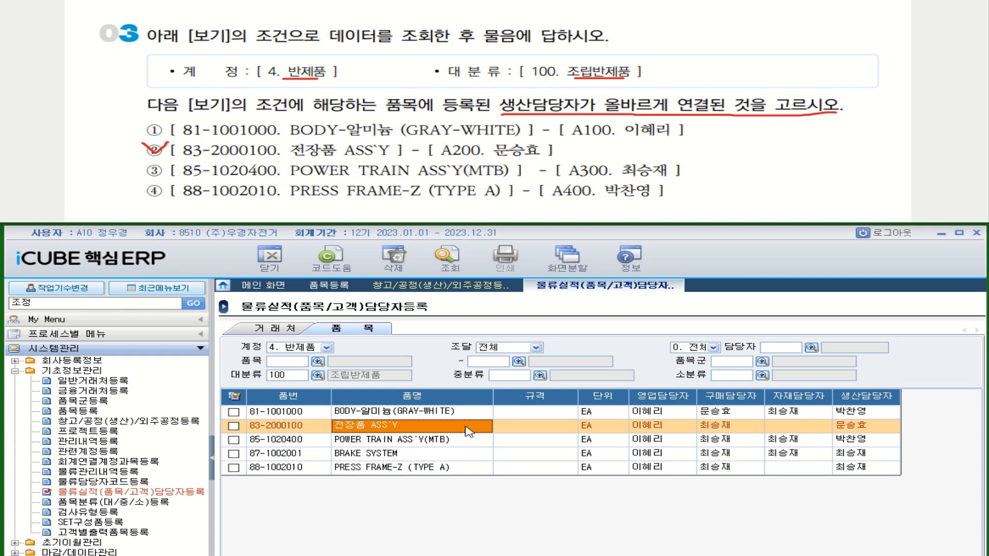
{"action": "left_click", "coordinate": [379, 444]}
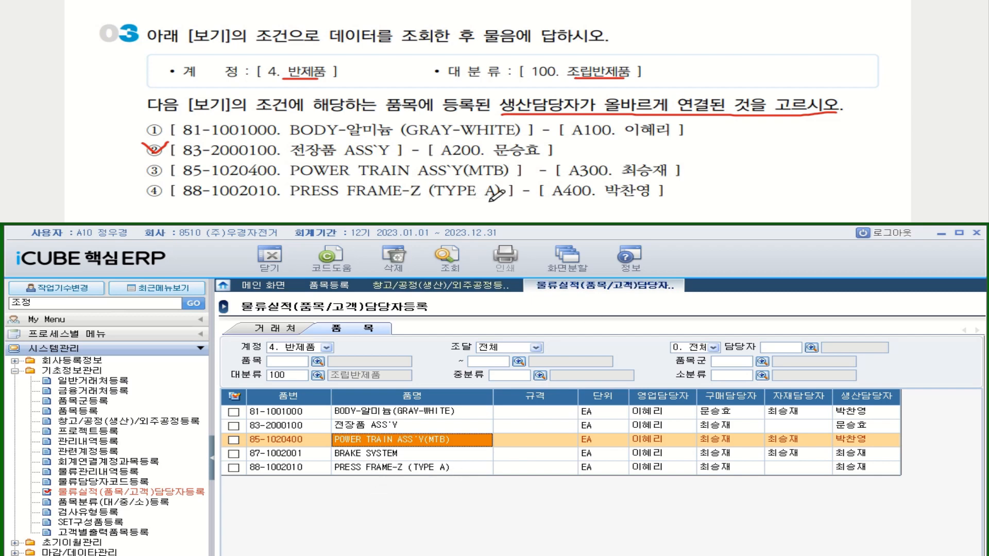
{"action": "left_click", "coordinate": [374, 469]}
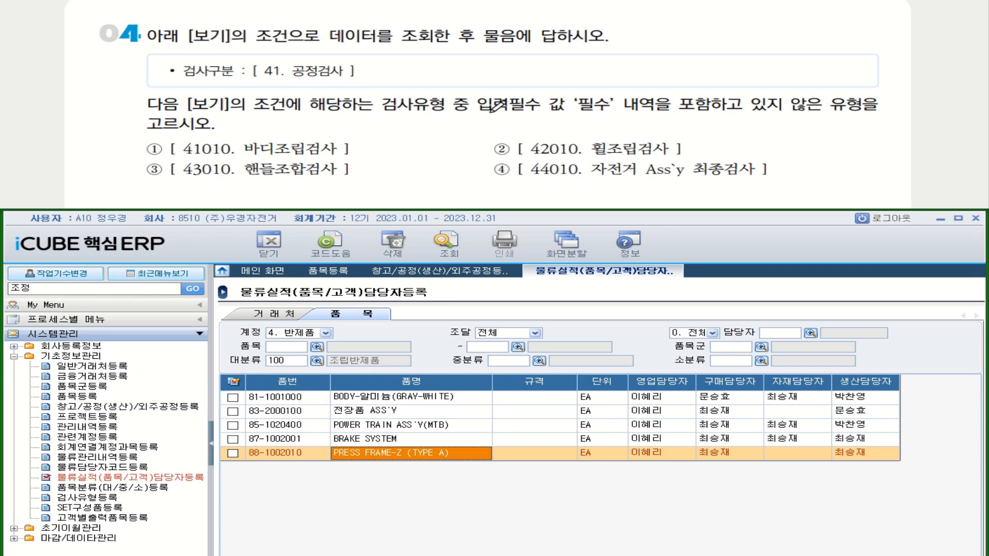
Circle 필수 in question 4 and open 검사유형등록
{"action": "mouse_move", "coordinate": [611, 110]}
{"action": "left_mouse_down"}
{"action": "mouse_move", "coordinate": [572, 111]}
{"action": "mouse_move", "coordinate": [611, 93]}
{"action": "mouse_move", "coordinate": [606, 119]}
{"action": "left_mouse_up"}
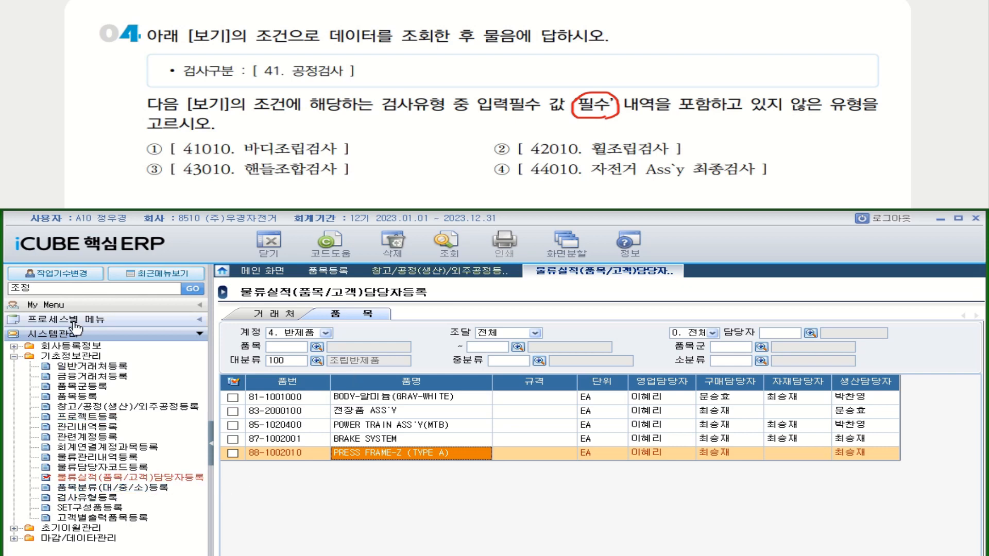
{"action": "left_click", "coordinate": [78, 499]}
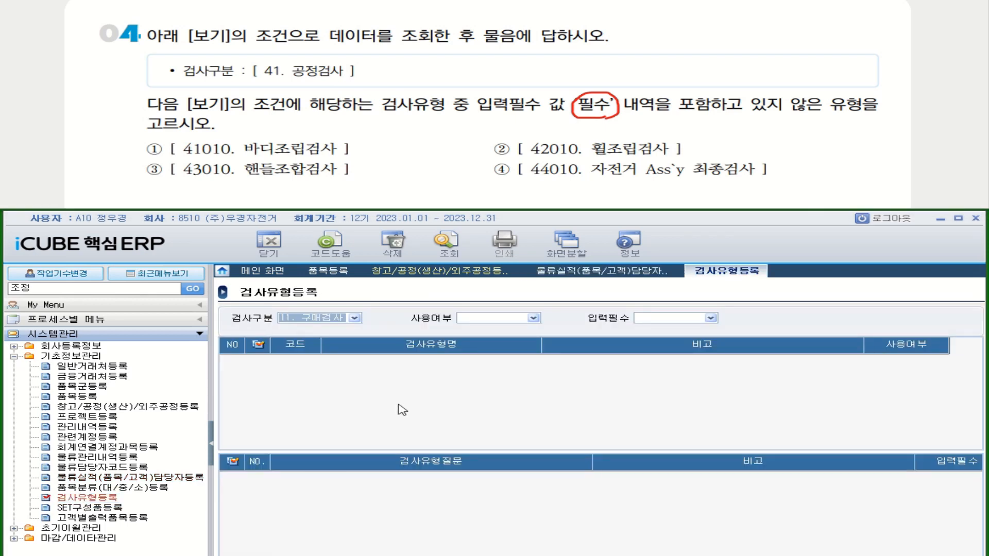
Set the inspection type search conditions to 검사구분 41. 공정검사 and 입력필수 1. 필수
{"action": "left_click", "coordinate": [354, 317]}
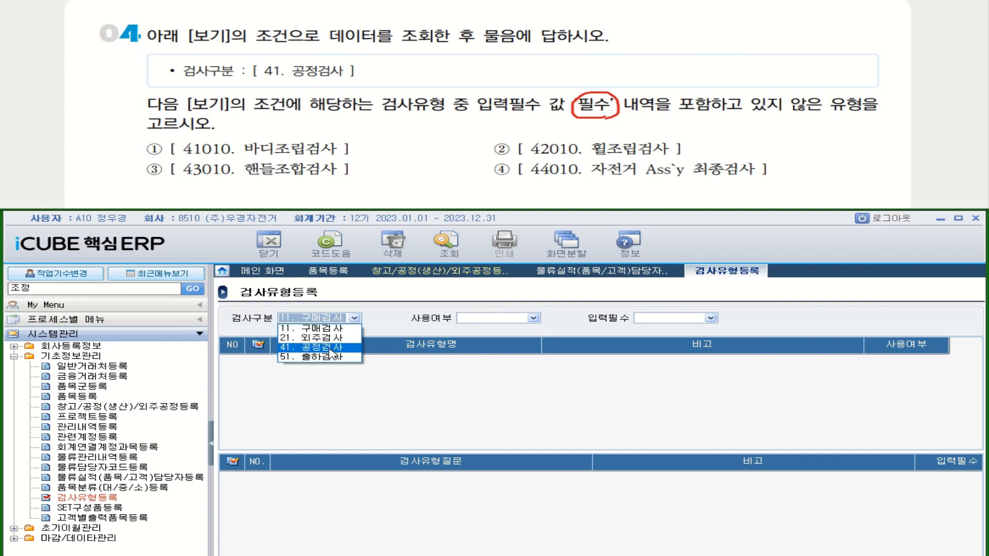
{"action": "left_click", "coordinate": [330, 349]}
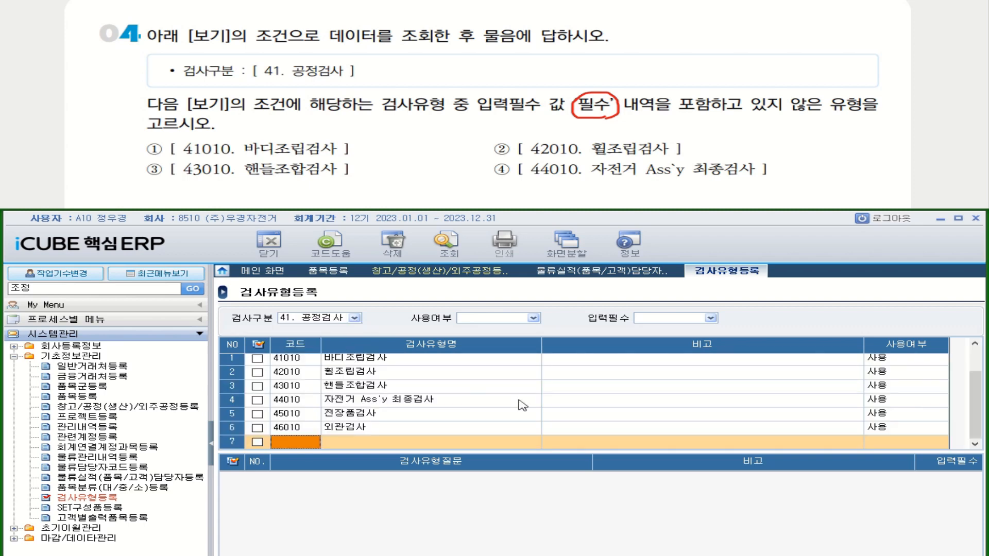
{"action": "left_click", "coordinate": [711, 318]}
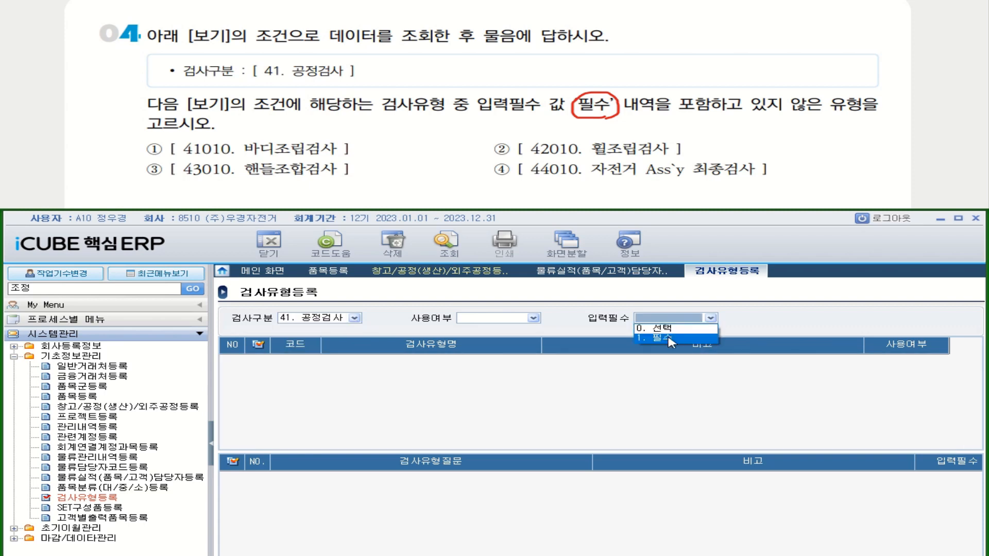
{"action": "left_click", "coordinate": [670, 338]}
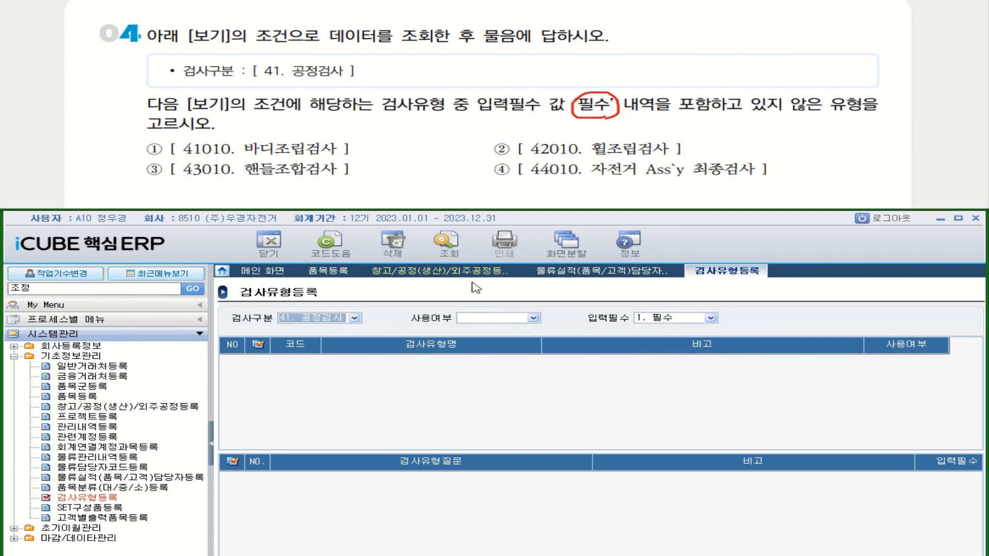
Query the inspection types, check the question registered under 휠조립검사, and mark choice 1 as question 4's answer
{"action": "left_click", "coordinate": [447, 245]}
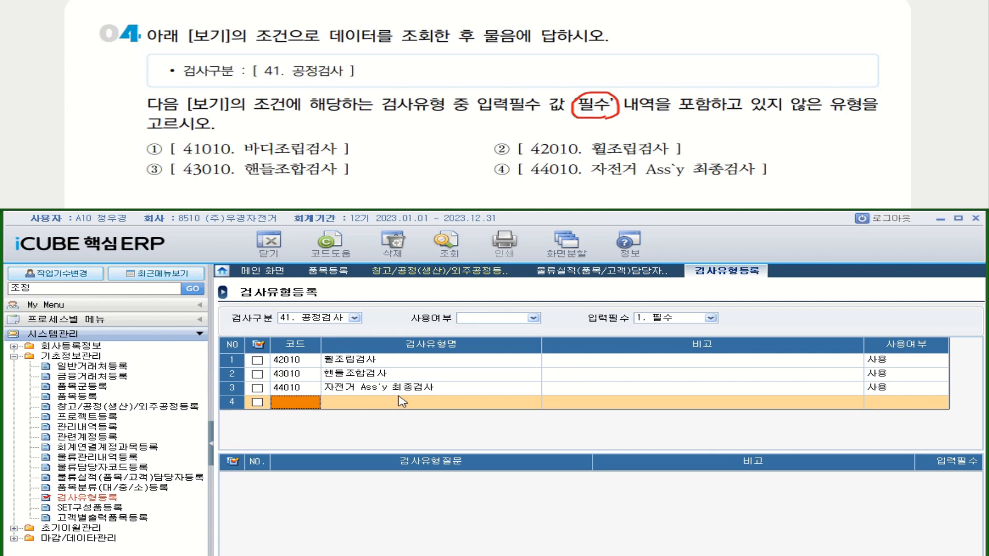
{"action": "left_click", "coordinate": [367, 360]}
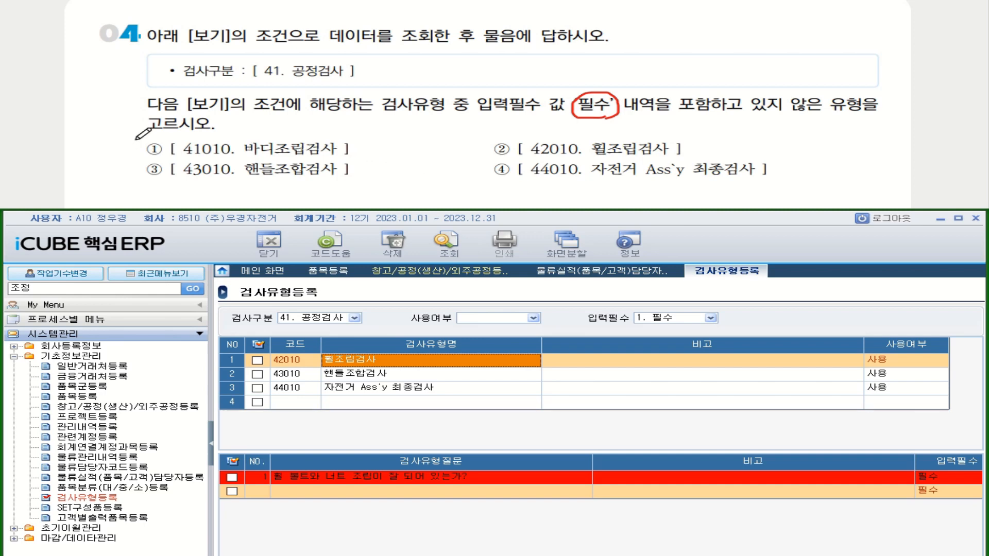
{"action": "left_click_drag", "start_coordinate": [136, 139], "coordinate": [172, 137]}
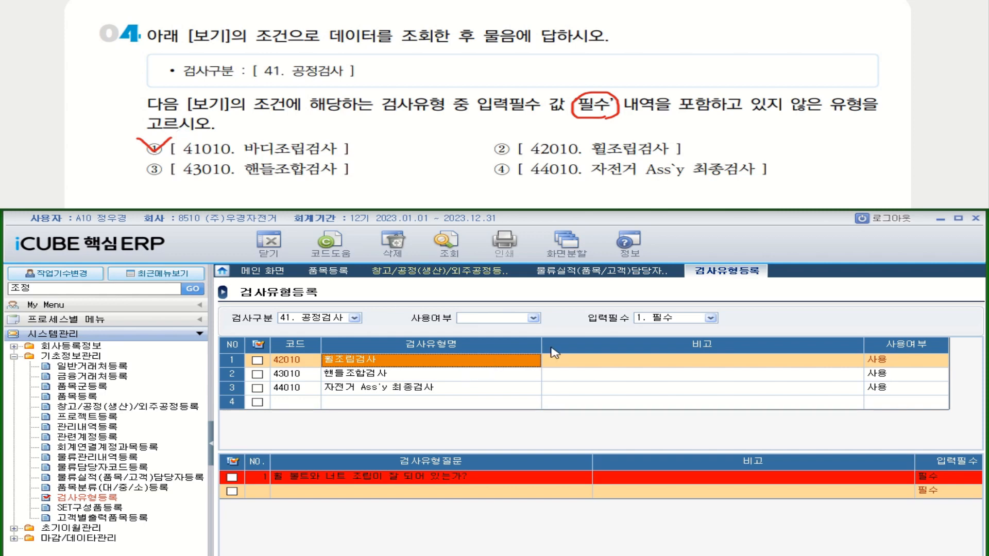
Query the inspection types again with 입력필수 0. 선택 and check the questions of 바디조립검사 and 휠조립검사
{"action": "left_click", "coordinate": [688, 318]}
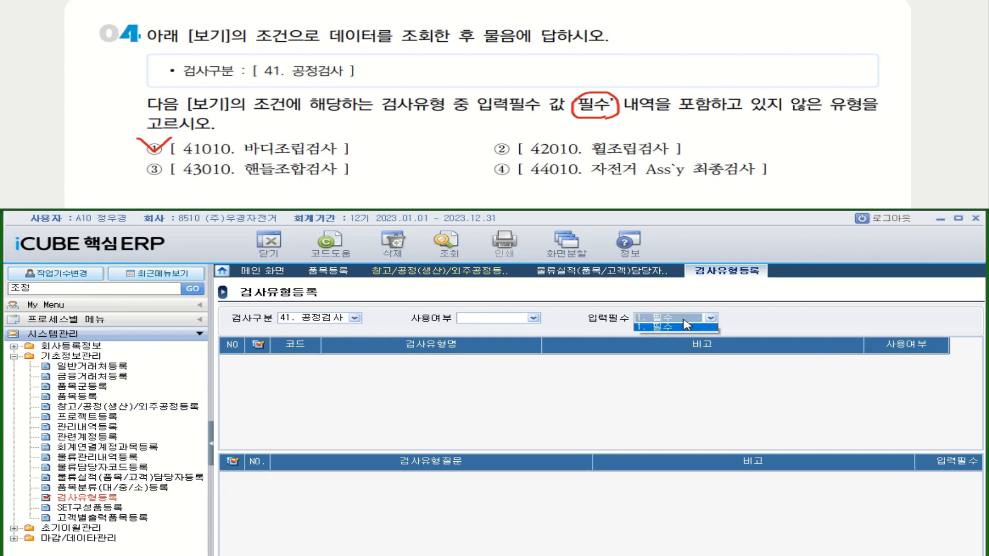
{"action": "left_click", "coordinate": [653, 328]}
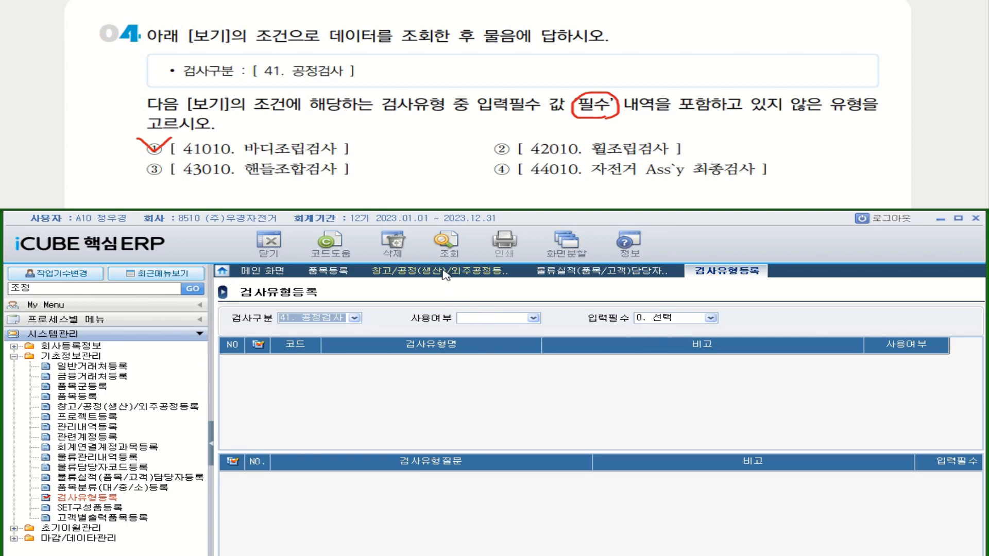
{"action": "left_click", "coordinate": [449, 243]}
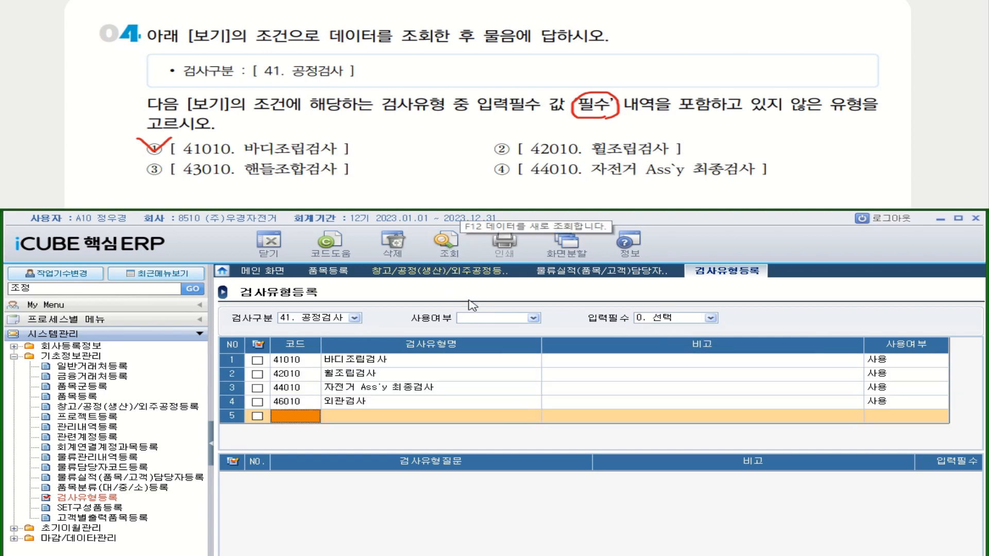
{"action": "left_click", "coordinate": [360, 364]}
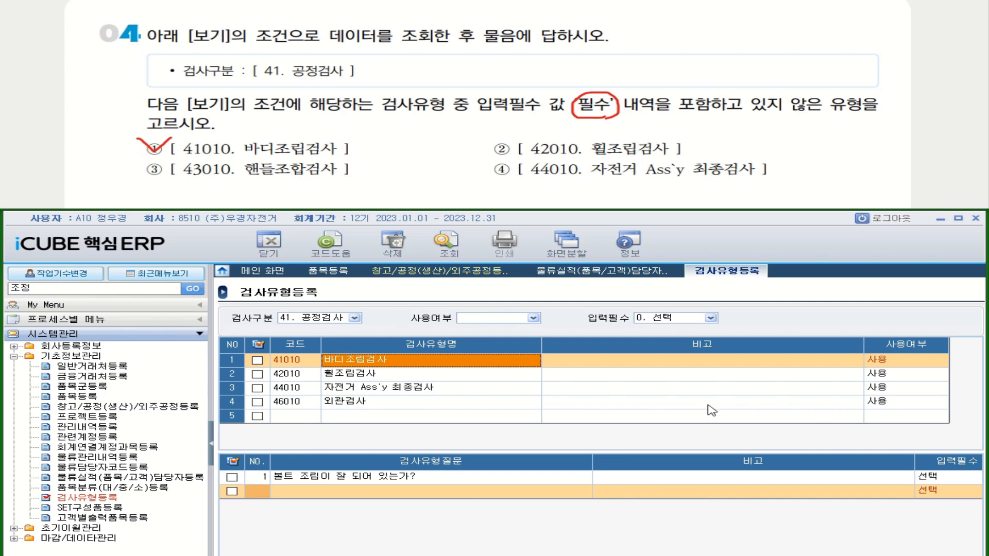
{"action": "left_click", "coordinate": [387, 373]}
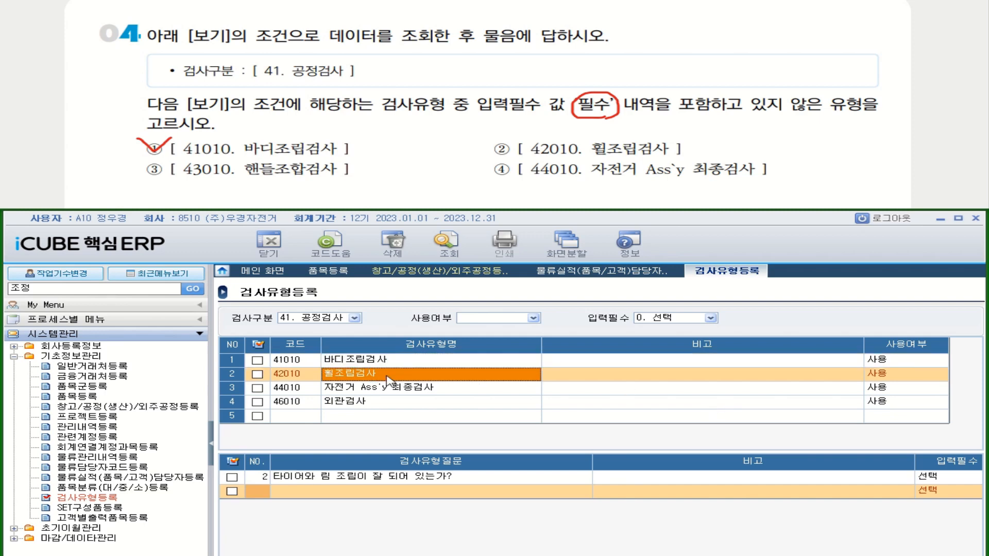
{"action": "left_click", "coordinate": [661, 319]}
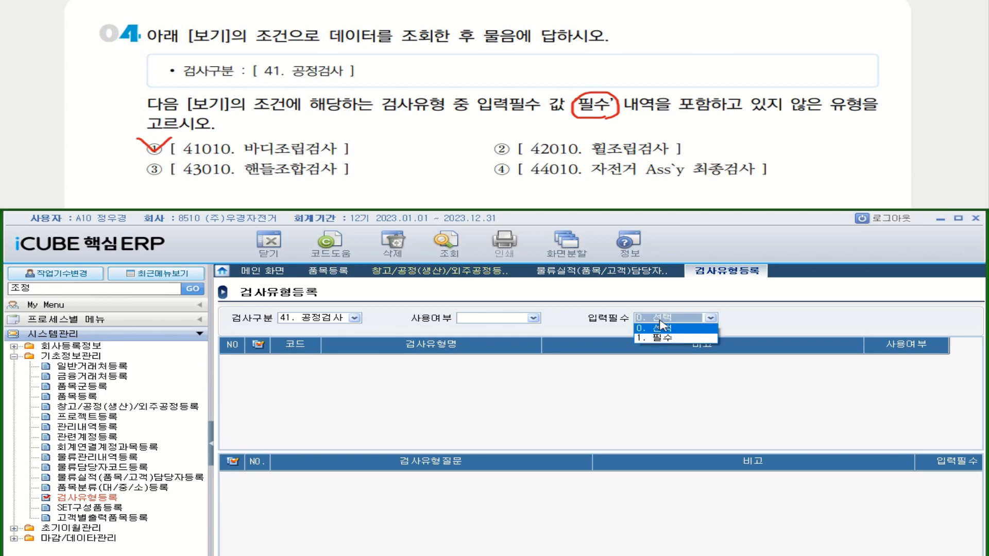
{"action": "left_click", "coordinate": [534, 336]}
{"action": "left_click", "coordinate": [534, 320]}
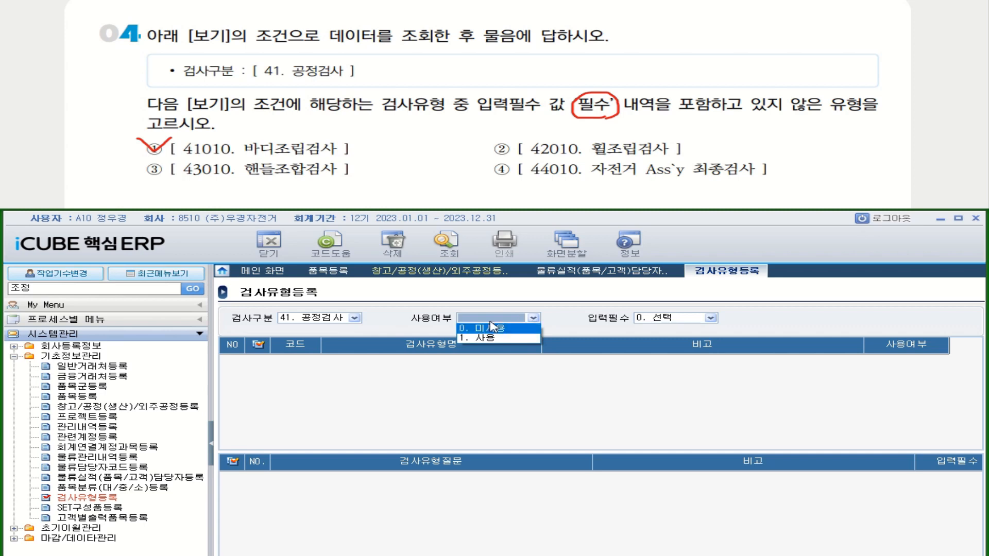
{"action": "left_click", "coordinate": [326, 319]}
{"action": "left_click", "coordinate": [344, 320]}
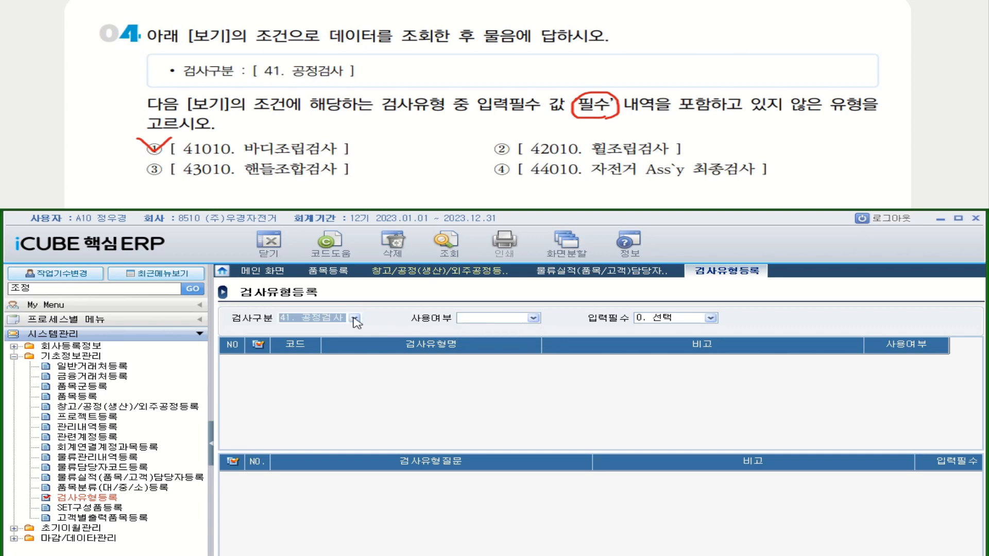
{"action": "left_click", "coordinate": [328, 351]}
{"action": "left_click", "coordinate": [678, 319]}
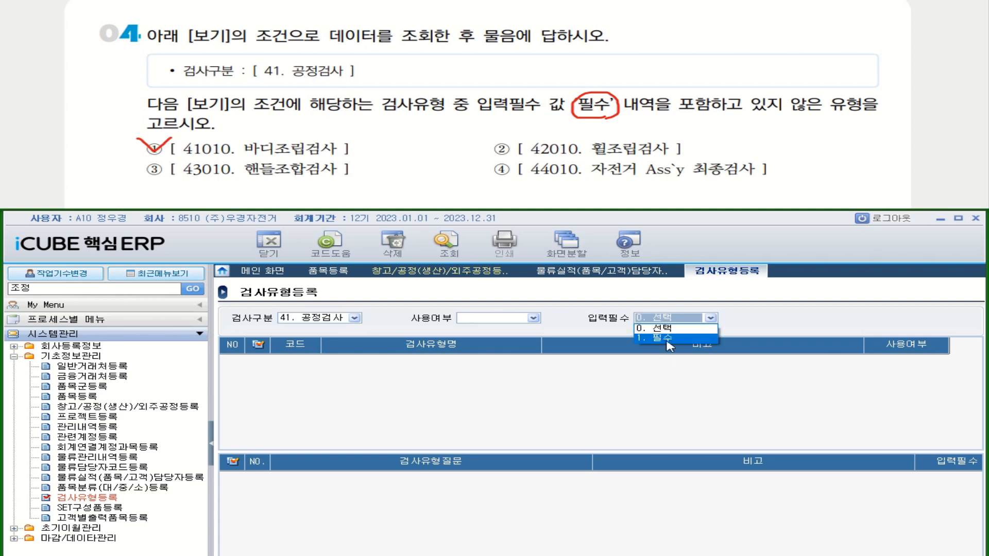
{"action": "left_click", "coordinate": [669, 338]}
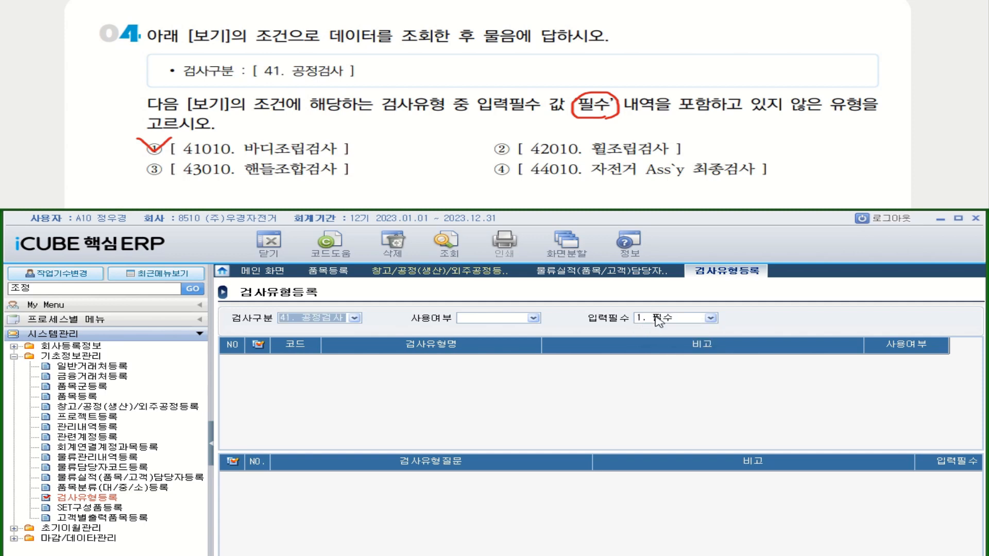
Close and reopen 검사유형등록, and list the 41. 공정검사 types with no 입력필수 condition
{"action": "left_click", "coordinate": [273, 246]}
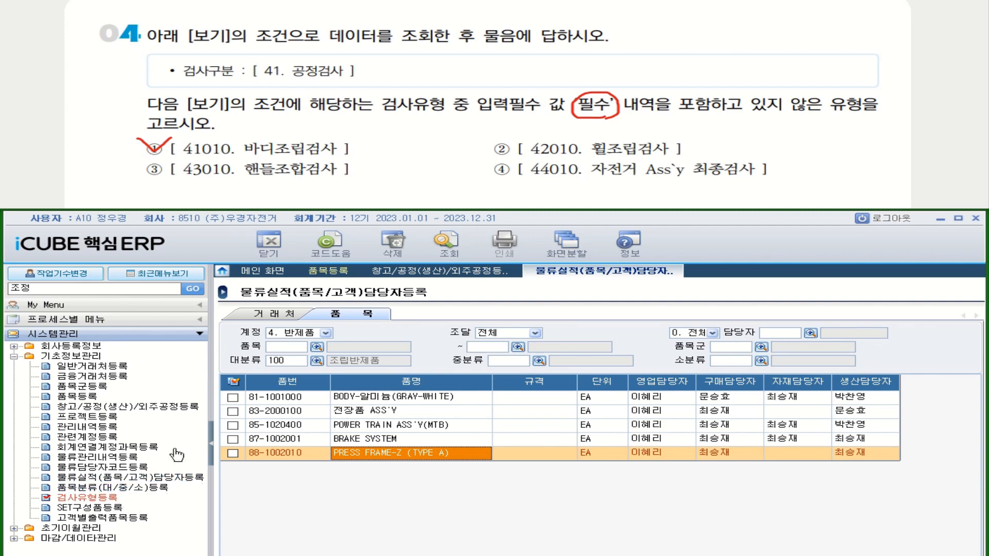
{"action": "double_click", "coordinate": [108, 497]}
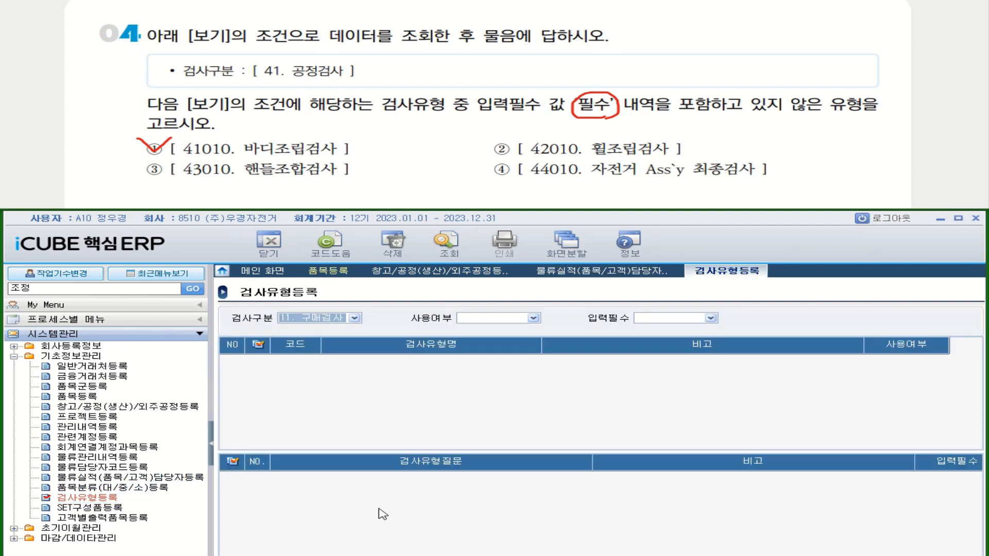
{"action": "left_click", "coordinate": [355, 319]}
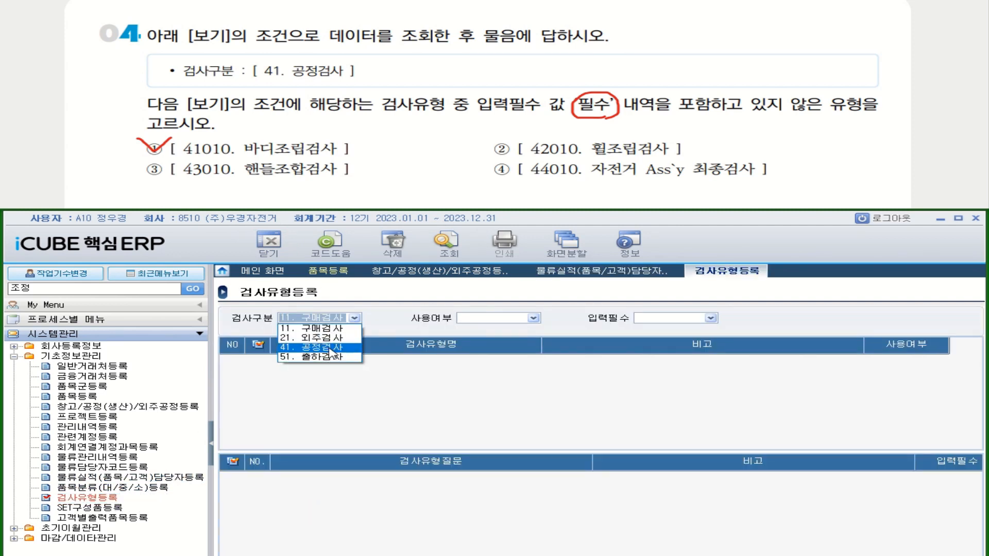
{"action": "left_click", "coordinate": [336, 352]}
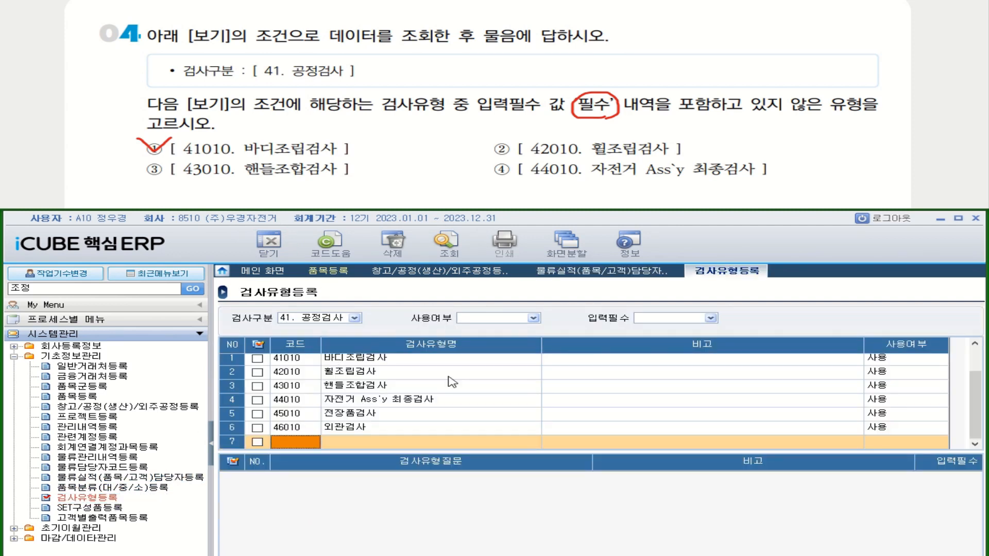
Check the 입력필수 values of the questions under each inspection type from 41010 바디조립검사 to 46010 외관검사
{"action": "left_click", "coordinate": [380, 360]}
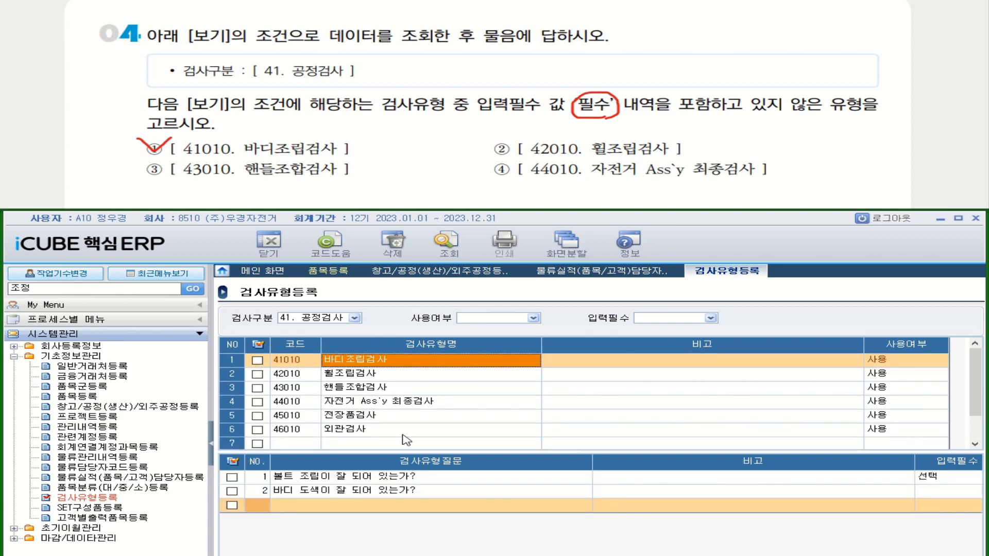
{"action": "left_click", "coordinate": [366, 375]}
{"action": "left_click", "coordinate": [366, 389]}
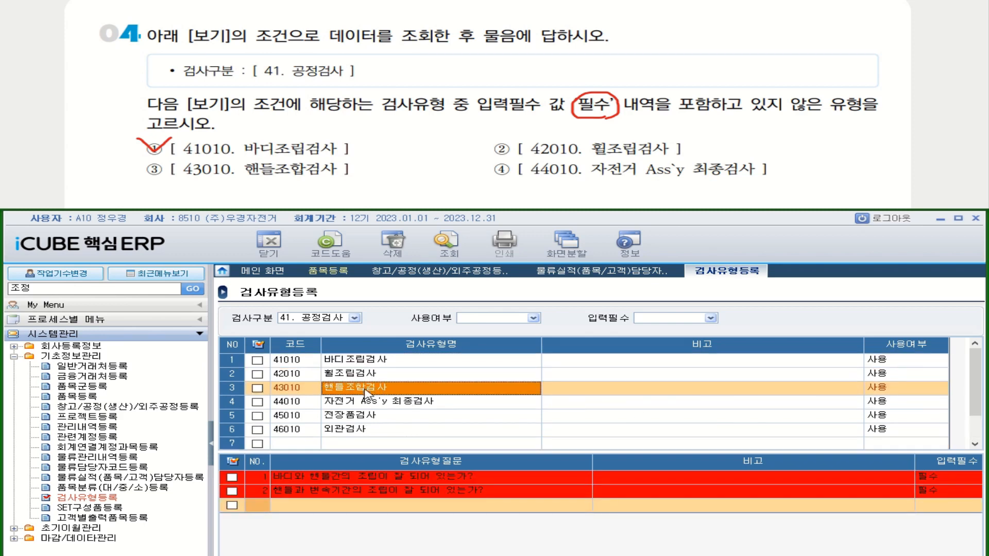
{"action": "left_click", "coordinate": [366, 401]}
{"action": "left_click", "coordinate": [363, 416]}
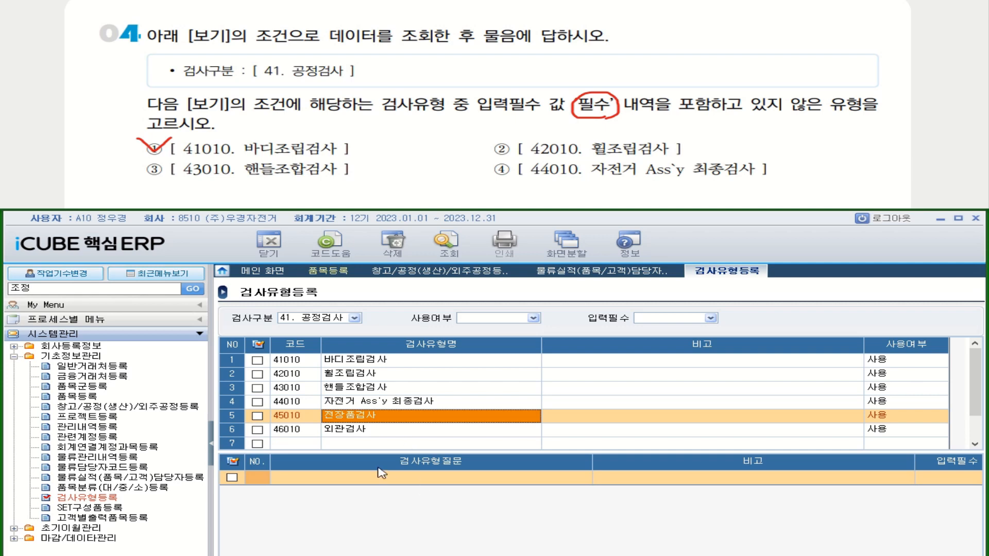
{"action": "left_click", "coordinate": [374, 430]}
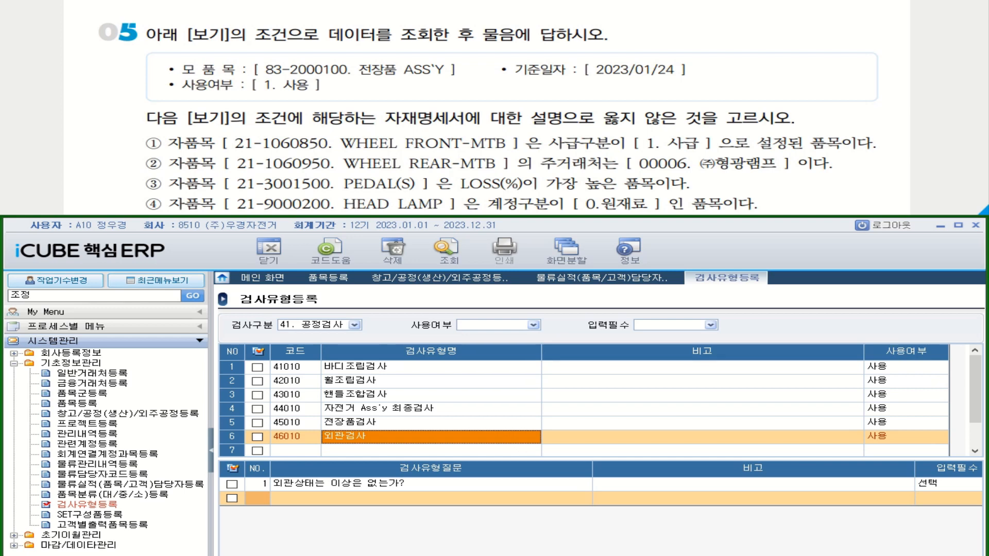
Underline the date 01/24, 1. 사용 and 자재명세서, and circle 않은 in question 5
{"action": "left_click_drag", "start_coordinate": [629, 79], "coordinate": [671, 77]}
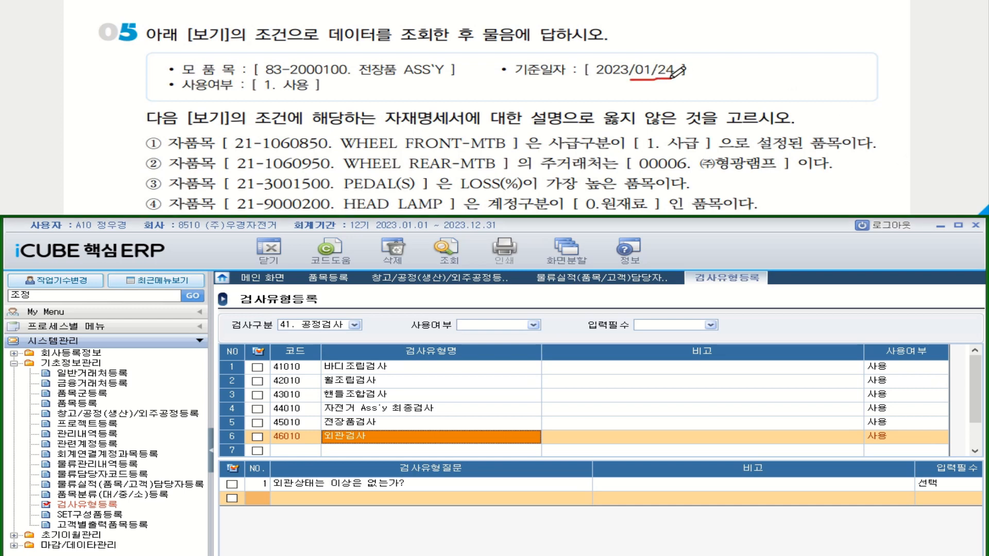
{"action": "left_click_drag", "start_coordinate": [268, 94], "coordinate": [313, 94]}
{"action": "left_click_drag", "start_coordinate": [399, 124], "coordinate": [466, 120]}
{"action": "mouse_move", "coordinate": [672, 129]}
{"action": "left_mouse_down"}
{"action": "mouse_move", "coordinate": [641, 119]}
{"action": "mouse_move", "coordinate": [679, 107]}
{"action": "mouse_move", "coordinate": [660, 129]}
{"action": "left_mouse_up"}
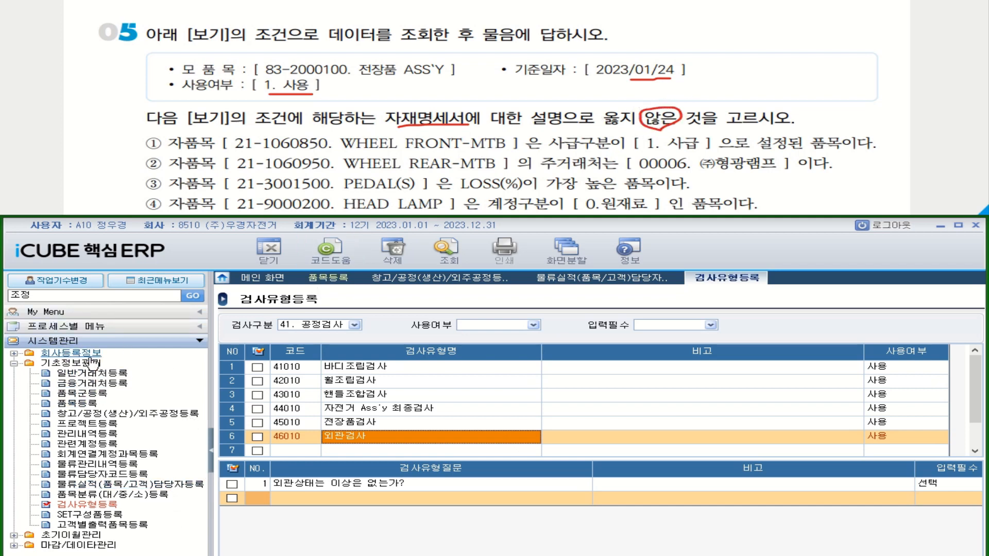
Search the menus for BOM and open BOM정전개
{"action": "left_click", "coordinate": [34, 296]}
{"action": "double_click", "coordinate": [35, 296]}
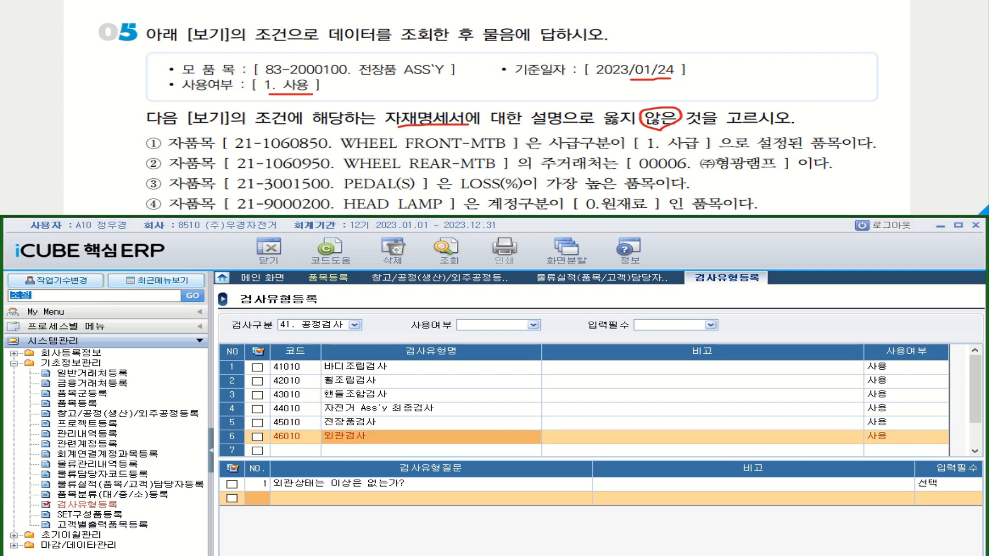
{"action": "type", "text": "bl"}
{"action": "type", "text": "BOM"}
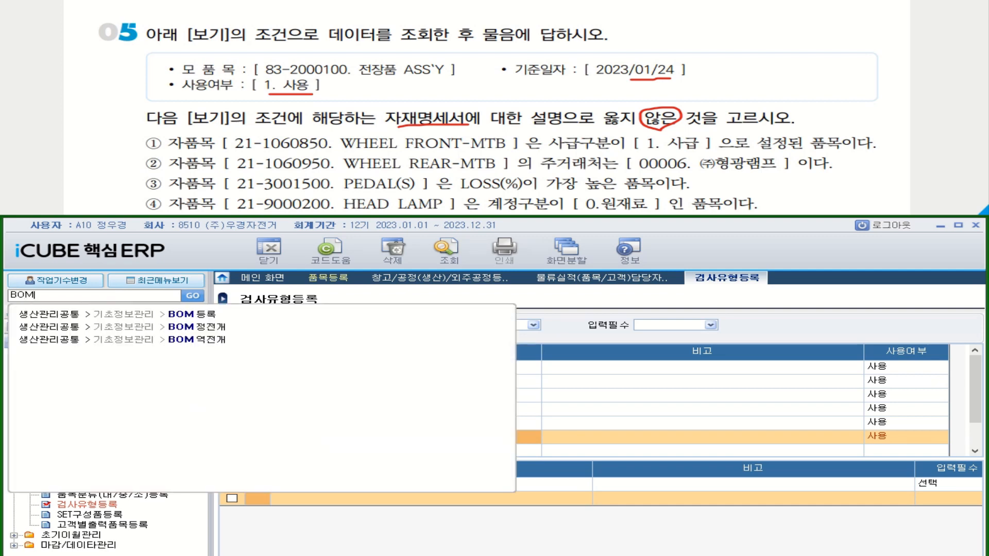
{"action": "left_click", "coordinate": [211, 330]}
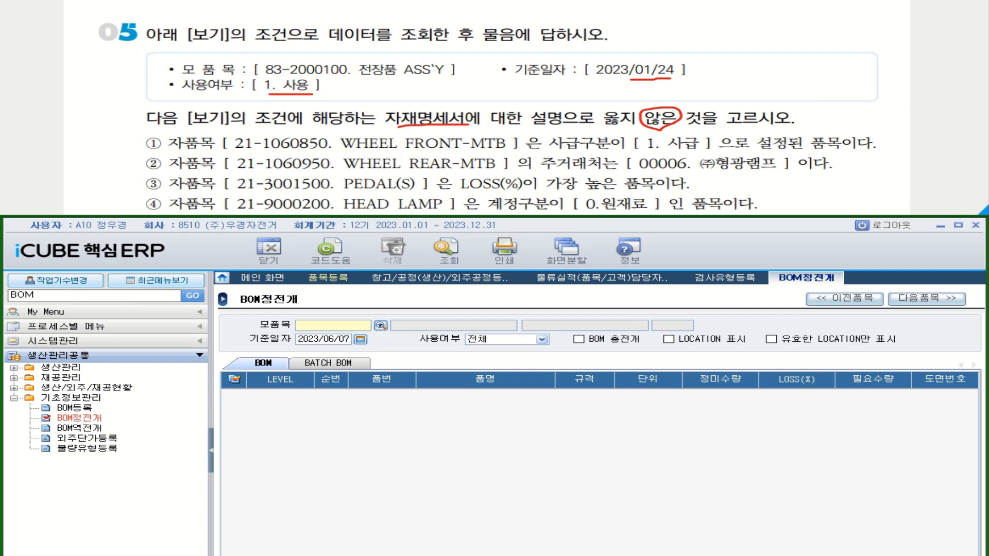
Look up the parent item by 품명 전장 and choose 83-2000100 전장품 ASS'Y as 모품목
{"action": "key", "text": "F2"}
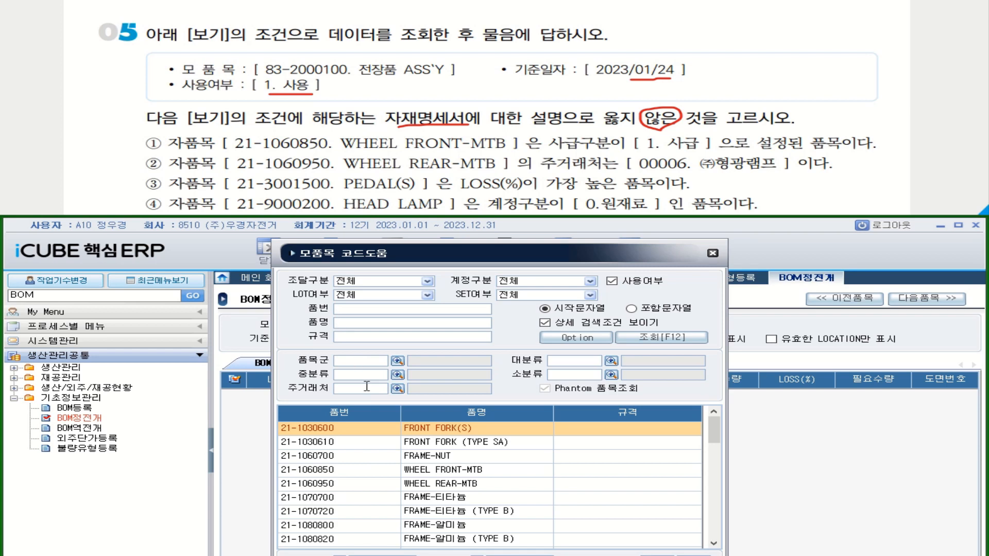
{"action": "type", "text": "전자ㅇ"}
{"action": "left_click", "coordinate": [662, 337]}
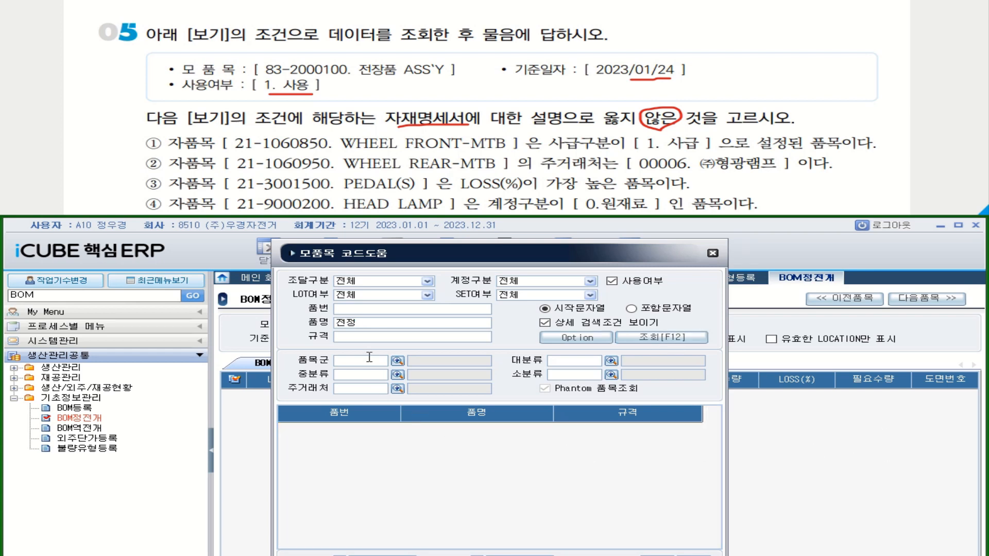
{"action": "double_click", "coordinate": [360, 323]}
{"action": "left_click", "coordinate": [354, 322]}
{"action": "left_click_drag", "start_coordinate": [353, 323], "coordinate": [334, 330]}
{"action": "type", "text": "저"}
{"action": "type", "text": "저"}
{"action": "type", "text": "장"}
{"action": "left_click", "coordinate": [638, 340]}
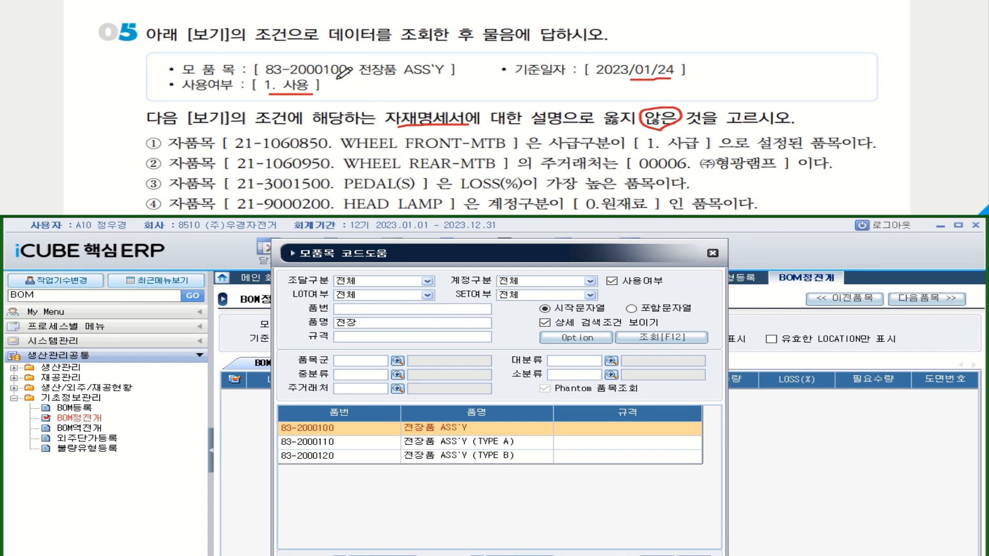
{"action": "left_click", "coordinate": [431, 434]}
{"action": "double_click", "coordinate": [432, 435]}
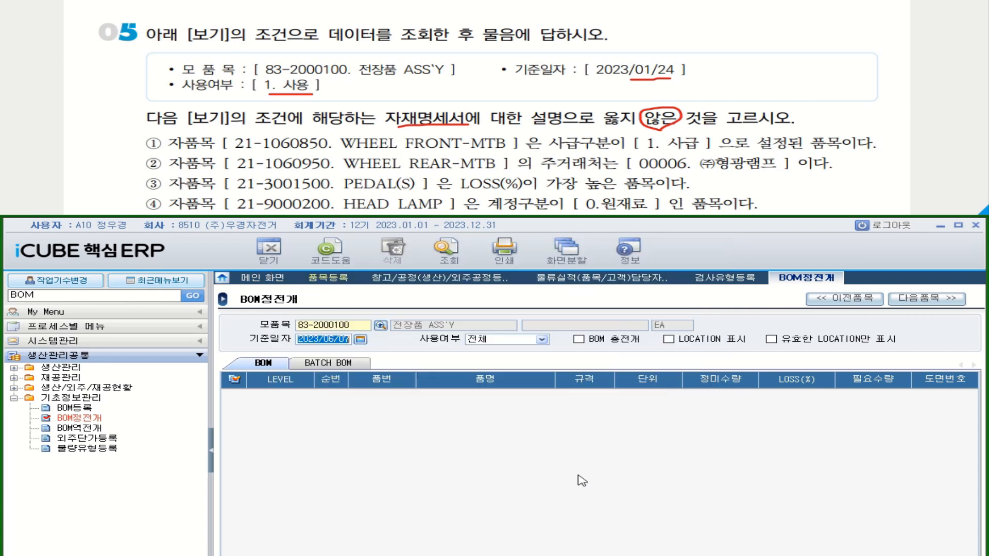
Query the BOM explosion with 기준일자 2023/01/24 and 사용여부 1. 여
{"action": "type", "text": "20"}
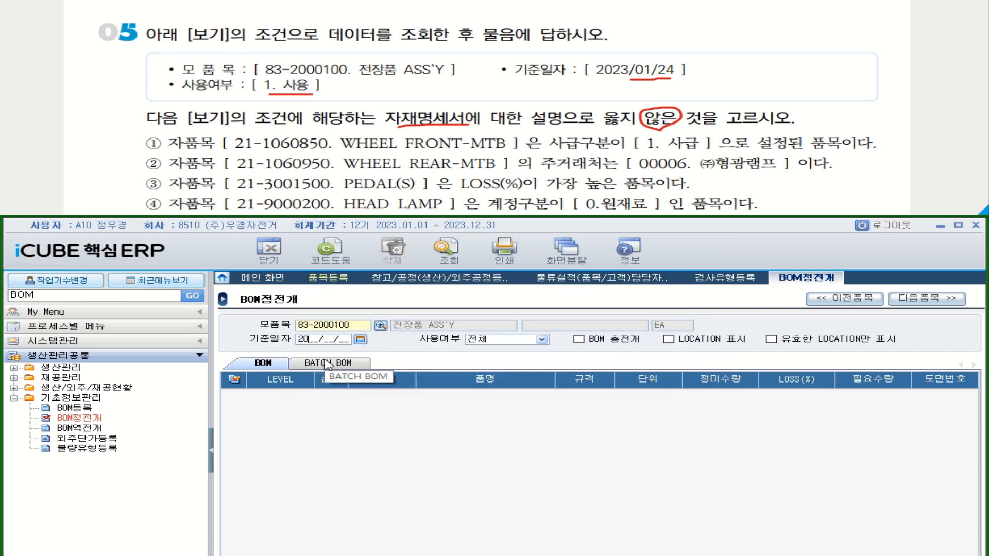
{"action": "type", "text": "23/01/24"}
{"action": "key", "text": "Return"}
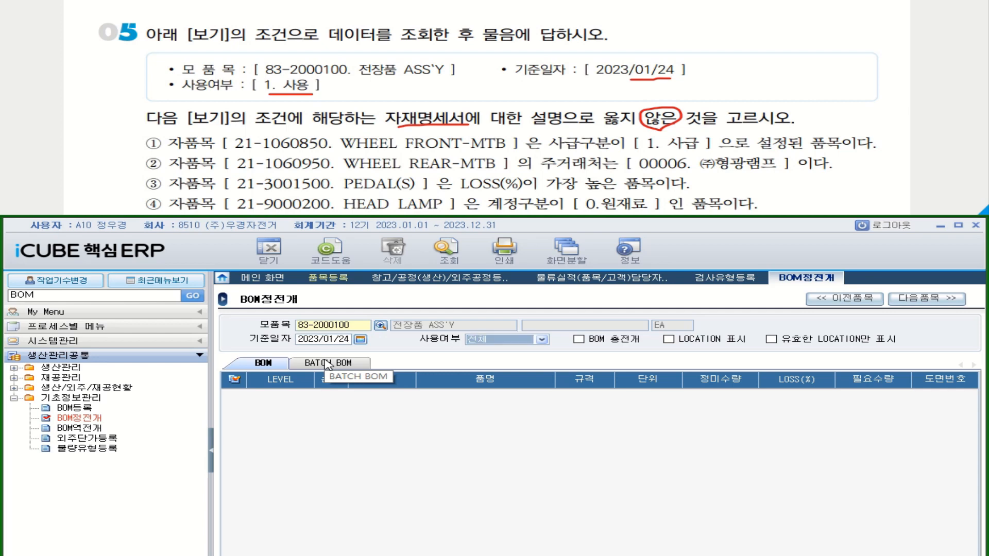
{"action": "left_click", "coordinate": [497, 340]}
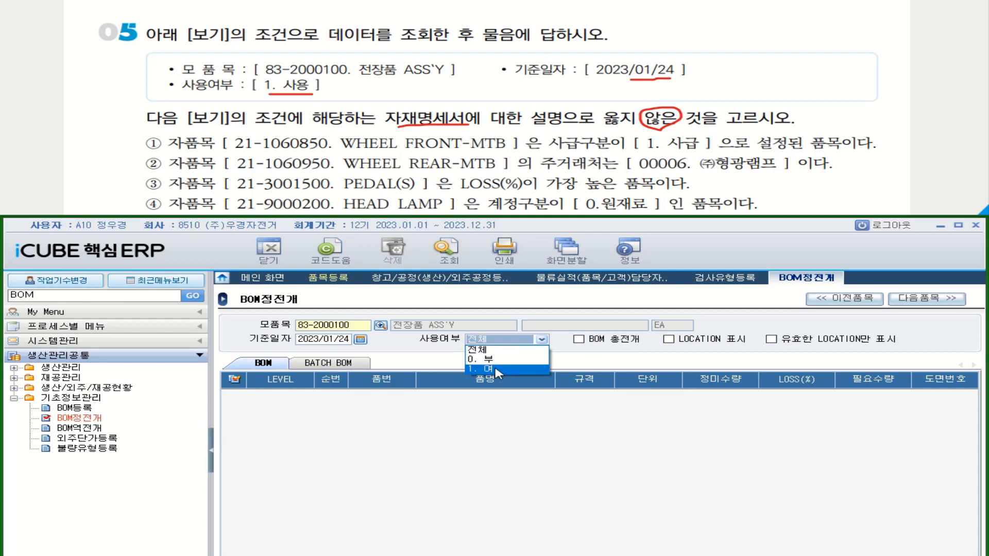
{"action": "left_click", "coordinate": [496, 368]}
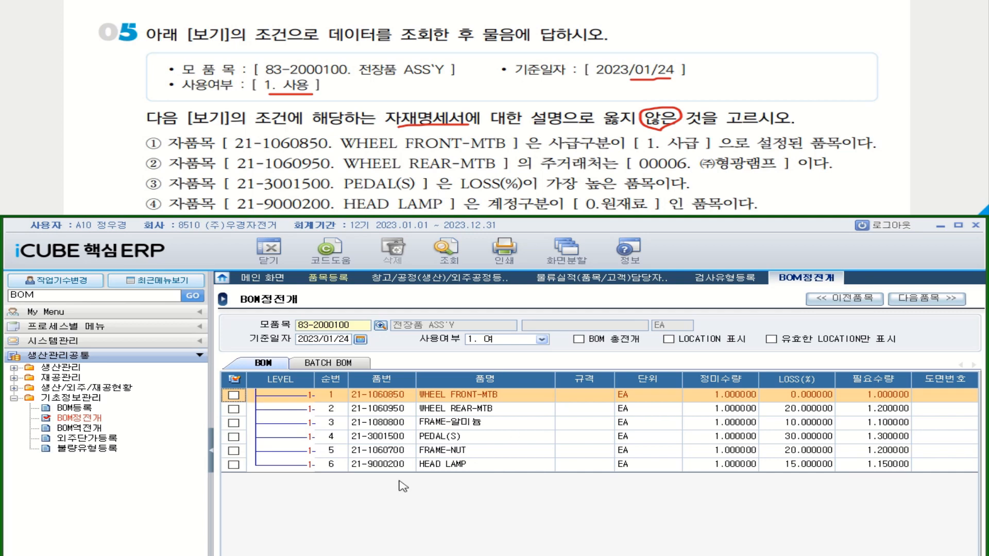
Widen the BOM list and examine the 주거래처, 계정 and 임가공 columns of the child items
{"action": "left_click", "coordinate": [212, 450]}
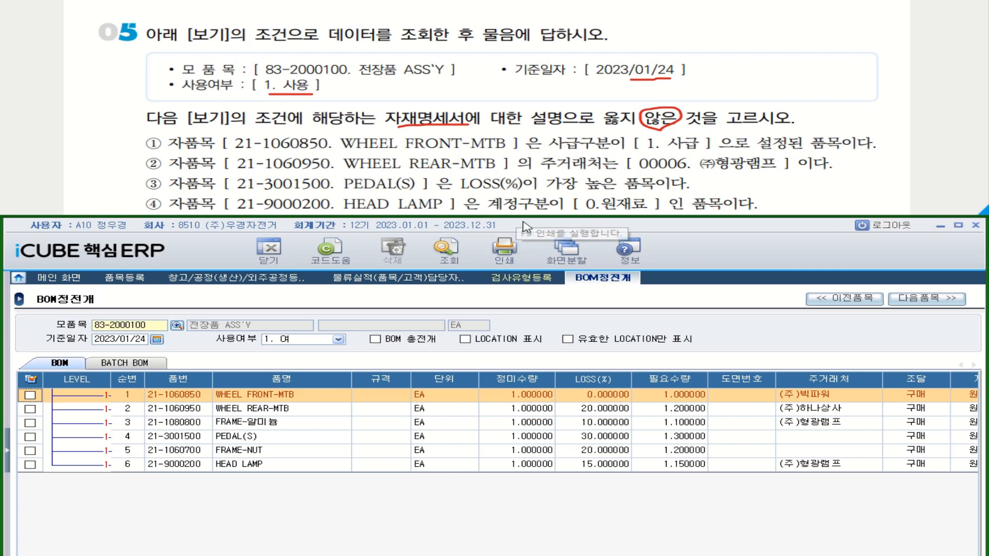
{"action": "mouse_move", "coordinate": [522, 218]}
{"action": "left_mouse_down"}
{"action": "mouse_move", "coordinate": [532, 256]}
{"action": "mouse_move", "coordinate": [535, 225]}
{"action": "left_mouse_up"}
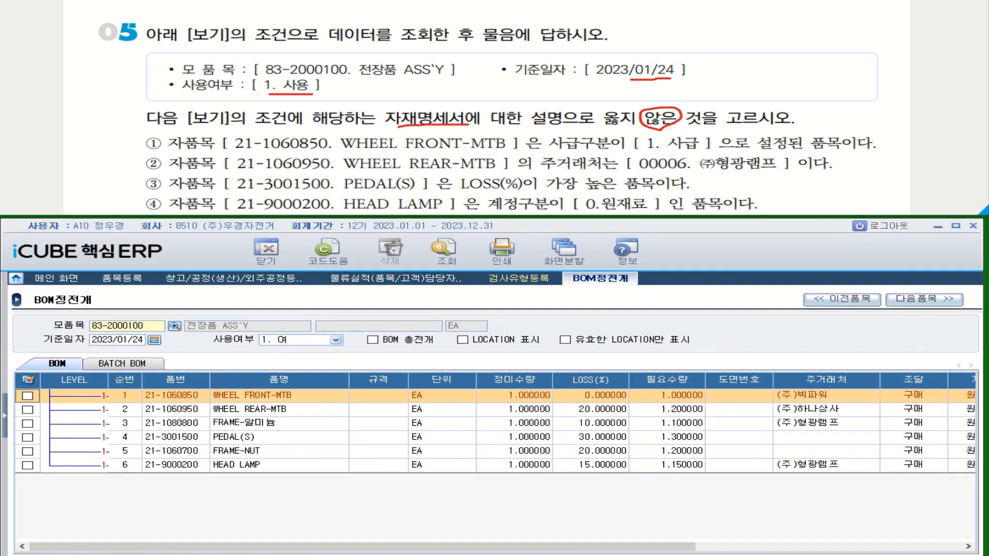
{"action": "left_click_drag", "start_coordinate": [587, 550], "coordinate": [819, 550]}
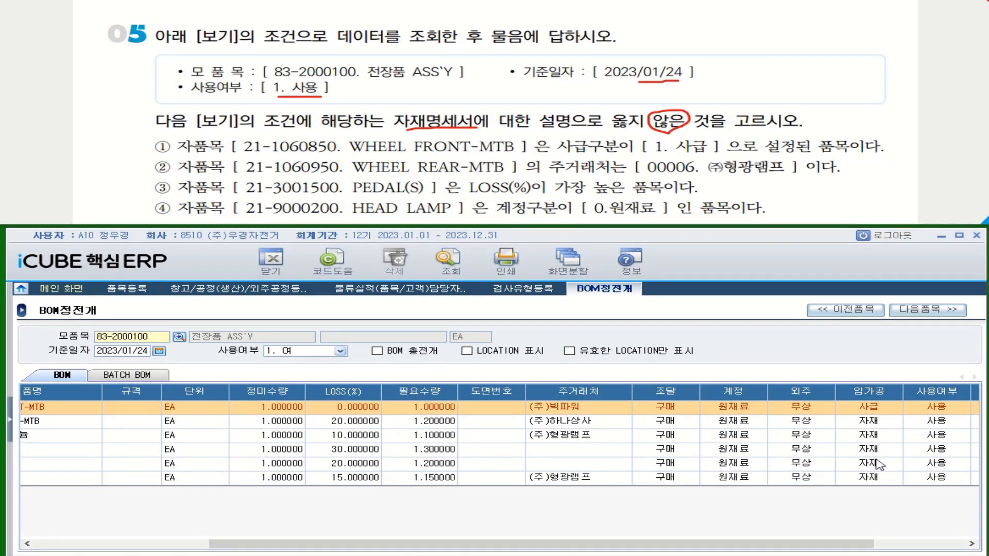
Bring back the menu tree and open BOM등록
{"action": "left_click", "coordinate": [12, 427]}
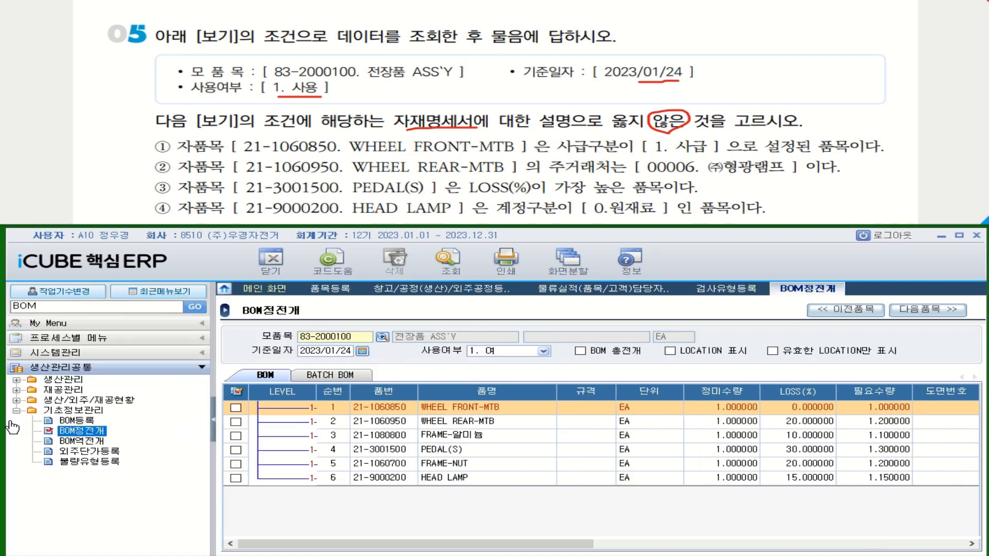
{"action": "double_click", "coordinate": [87, 425]}
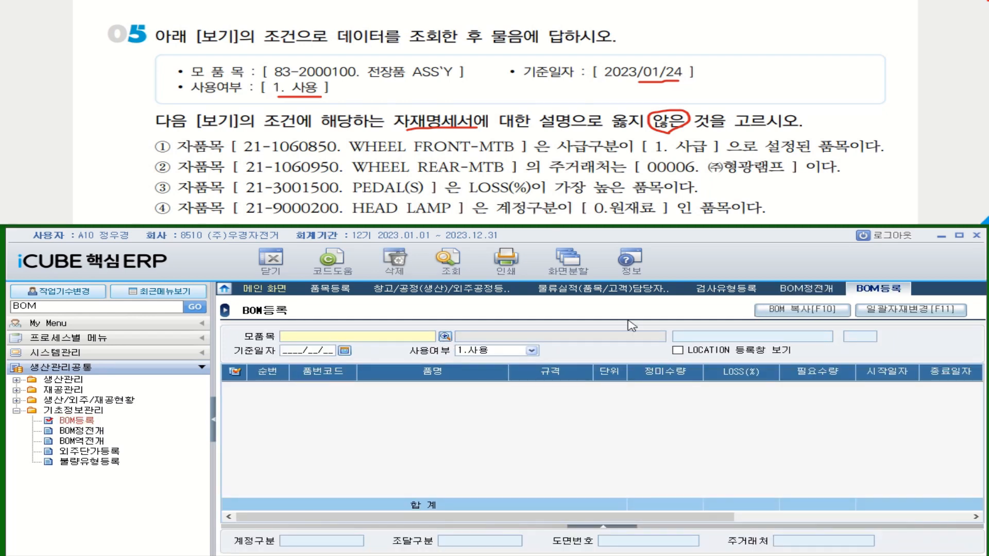
{"action": "key", "text": "F2"}
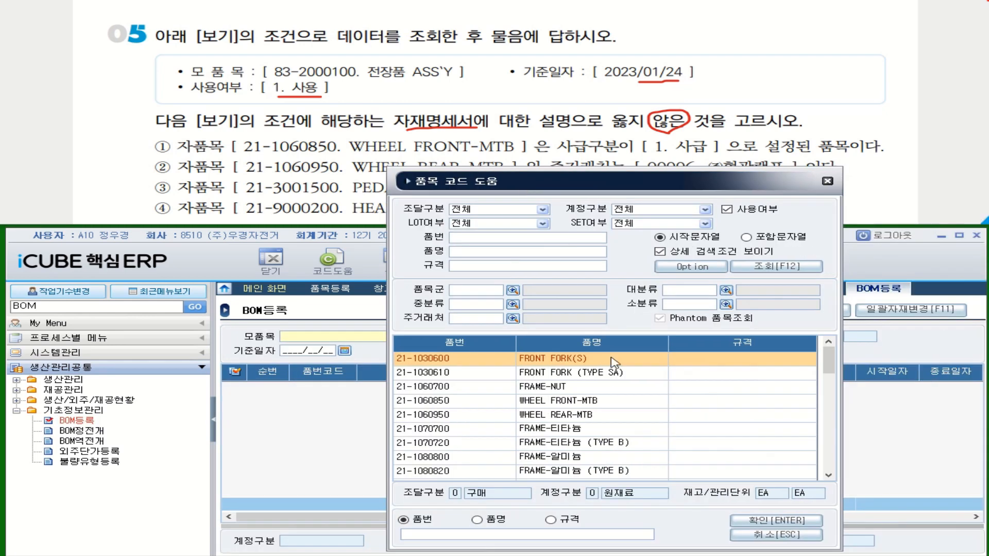
{"action": "left_click_drag", "start_coordinate": [835, 365], "coordinate": [835, 409]}
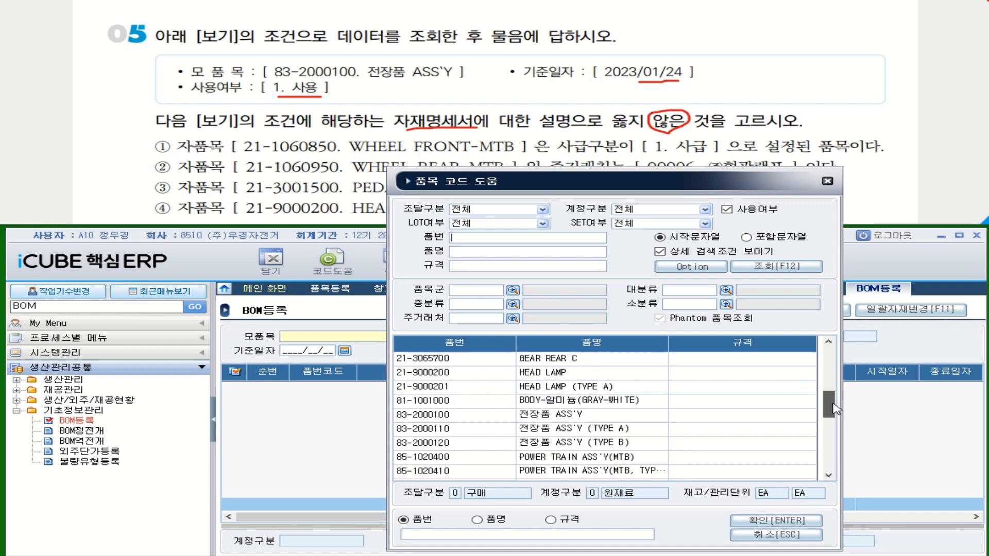
{"action": "key", "text": "Return"}
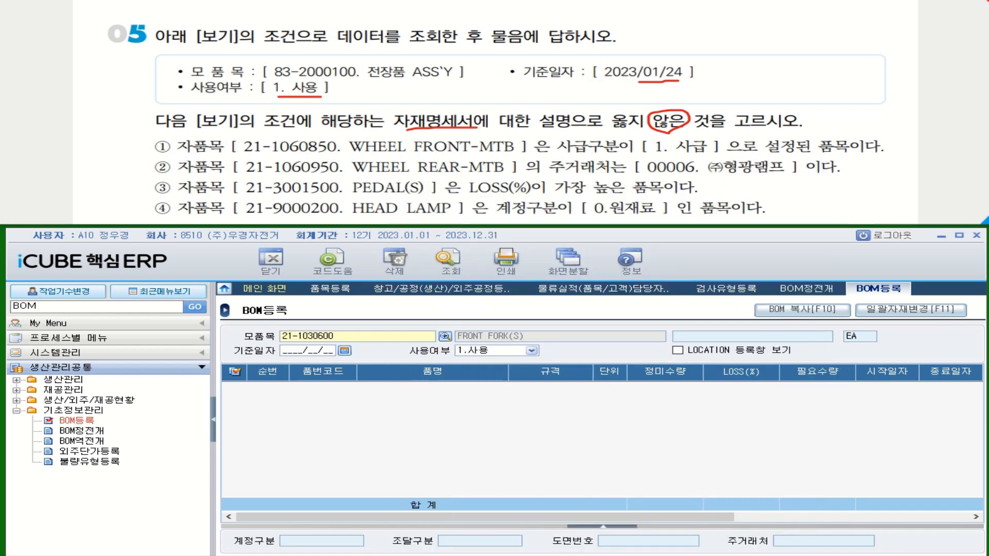
List all items in the item code help and choose 83-2000100 전장품 ASS'Y as 모품목 in BOM등록
{"action": "key", "text": "F2"}
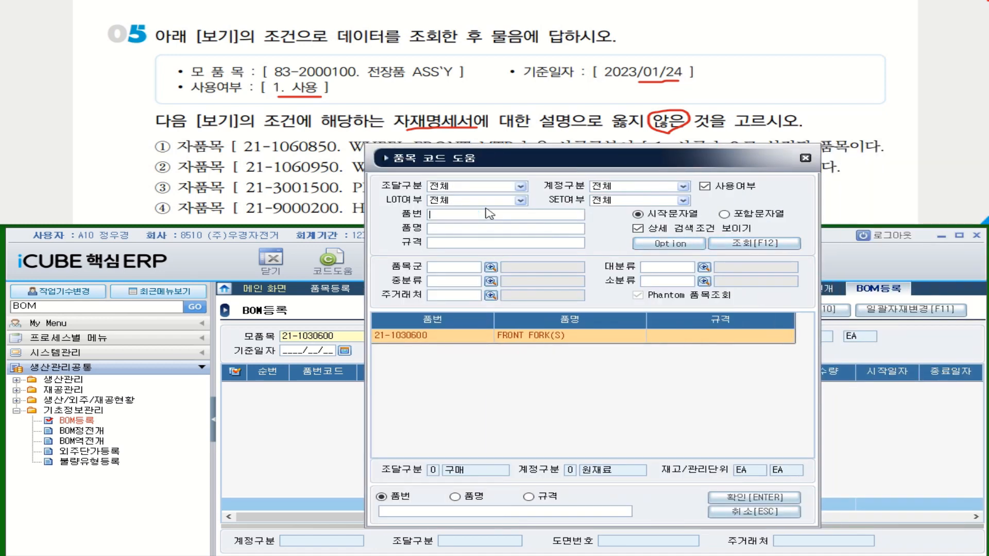
{"action": "left_click", "coordinate": [752, 243]}
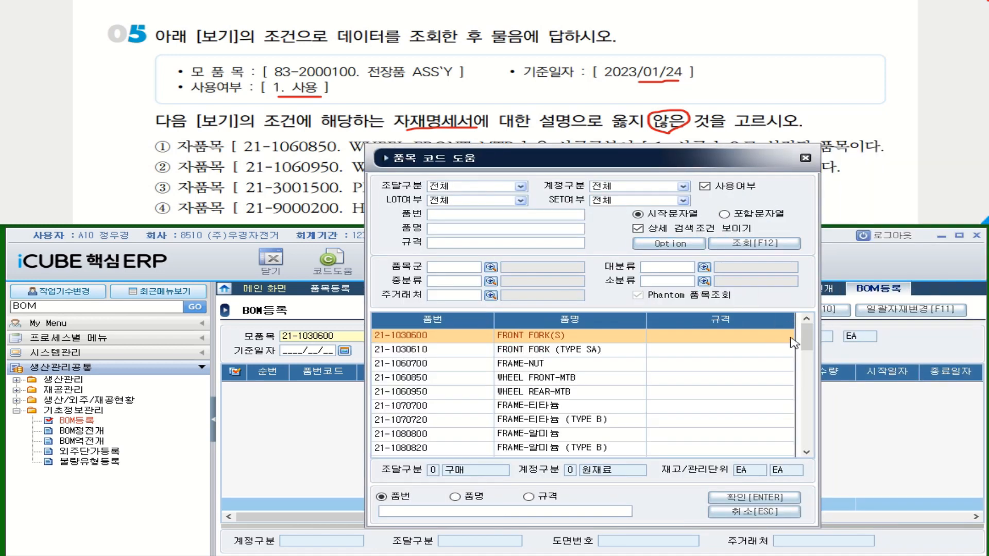
{"action": "left_click_drag", "start_coordinate": [807, 338], "coordinate": [807, 370]}
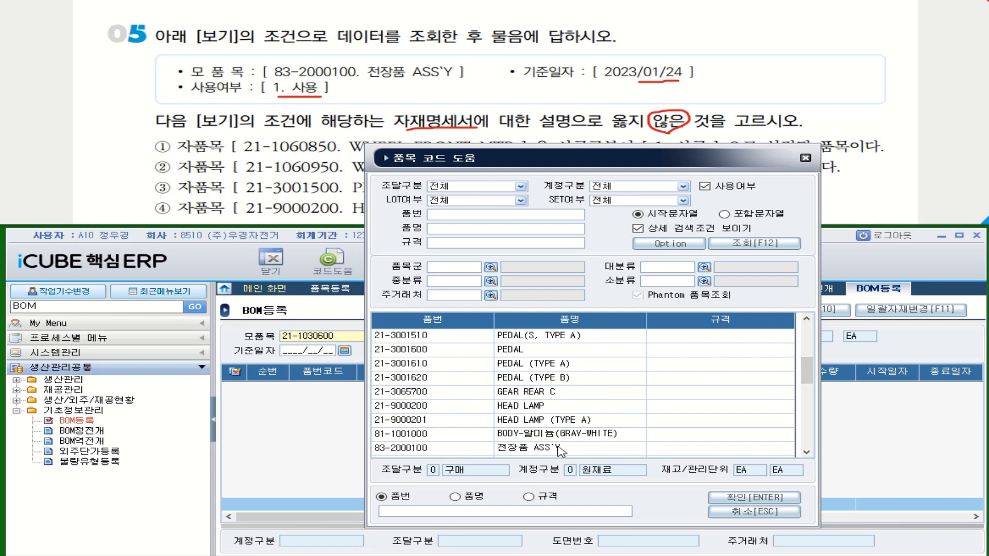
{"action": "left_click", "coordinate": [541, 452]}
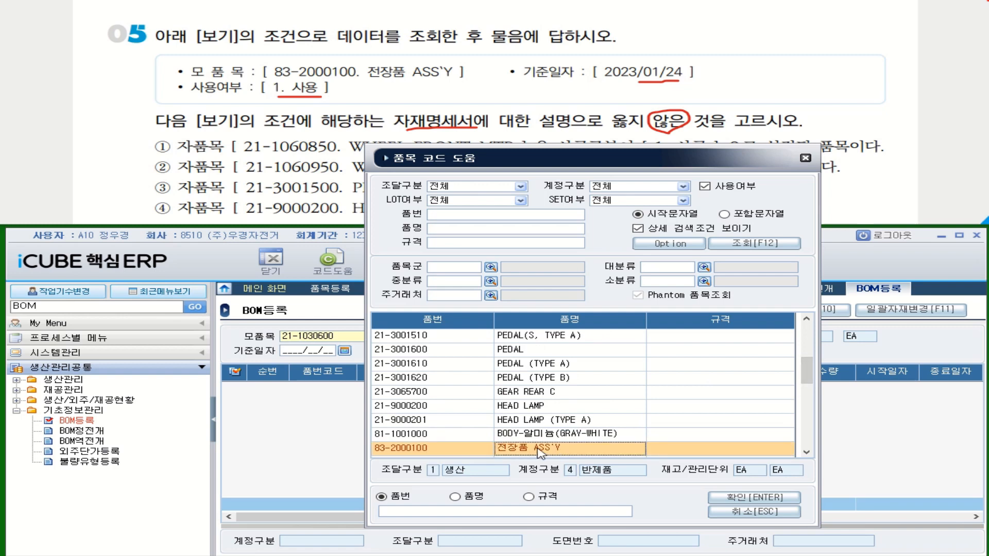
{"action": "double_click", "coordinate": [540, 452]}
Set 기준일자 to 2023/01/24 and query the registered BOM with 사용여부 1.사용
{"action": "type", "text": "2"}
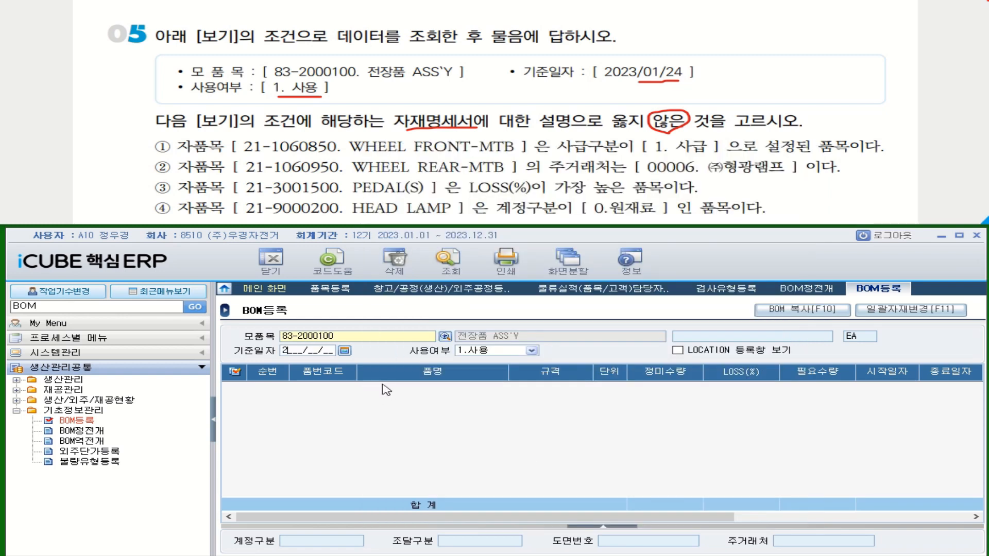
{"action": "type", "text": "4"}
{"action": "key", "text": "Return"}
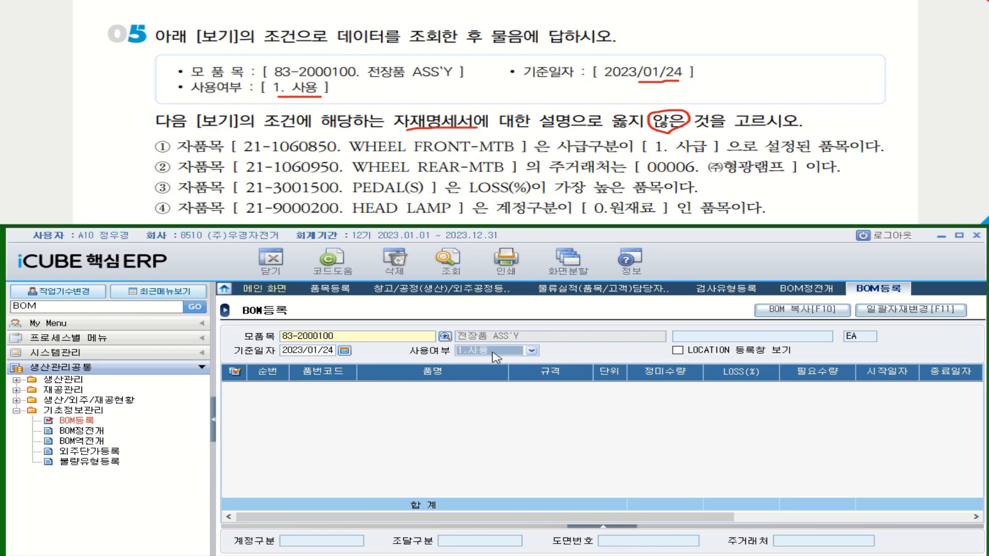
{"action": "left_click", "coordinate": [449, 259]}
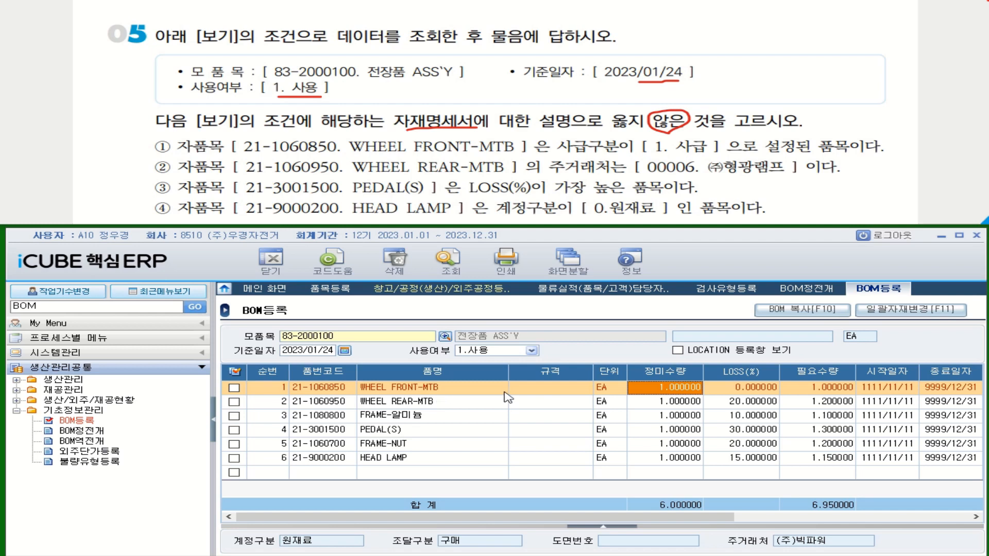
Check the 사급구분 of WHEEL FRONT-MTB and mark option ① of question 5 with a small circle
{"action": "left_click_drag", "start_coordinate": [623, 518], "coordinate": [768, 518]}
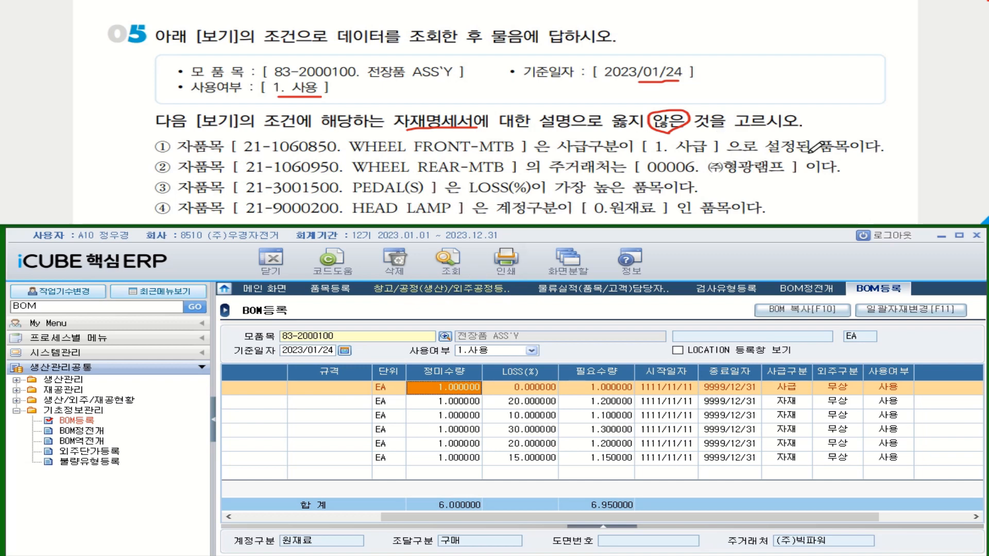
{"action": "mouse_move", "coordinate": [895, 150]}
{"action": "left_mouse_down"}
{"action": "mouse_move", "coordinate": [897, 135]}
{"action": "mouse_move", "coordinate": [893, 147]}
{"action": "left_mouse_up"}
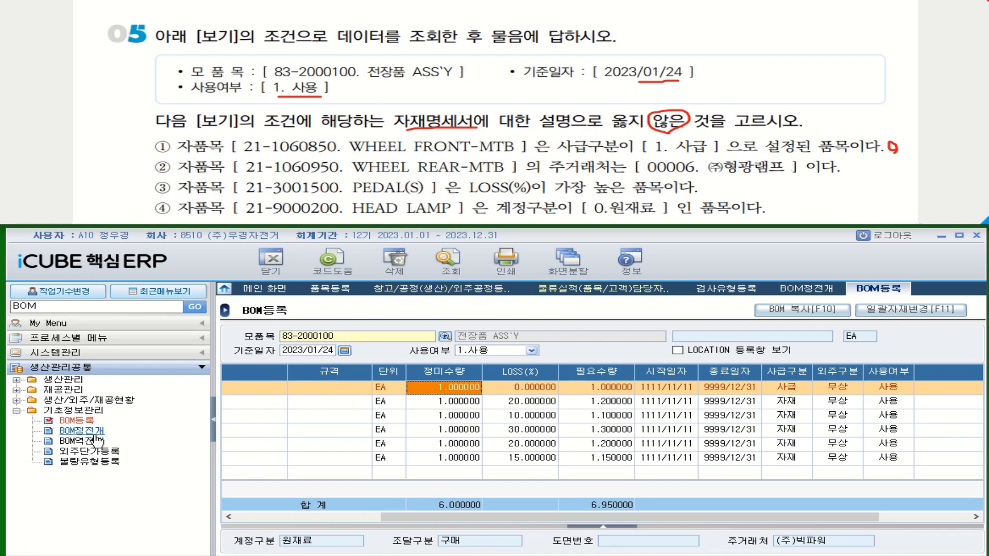
Return to BOM정전개, check the 주거래처 of WHEEL REAR-MTB, and mark option ② with an X
{"action": "left_click", "coordinate": [800, 291]}
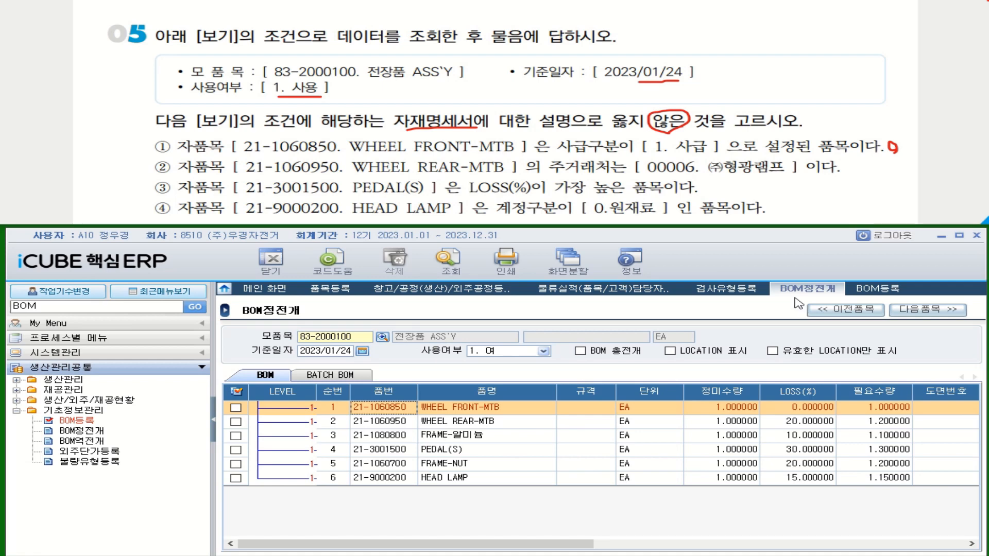
{"action": "left_click", "coordinate": [214, 423]}
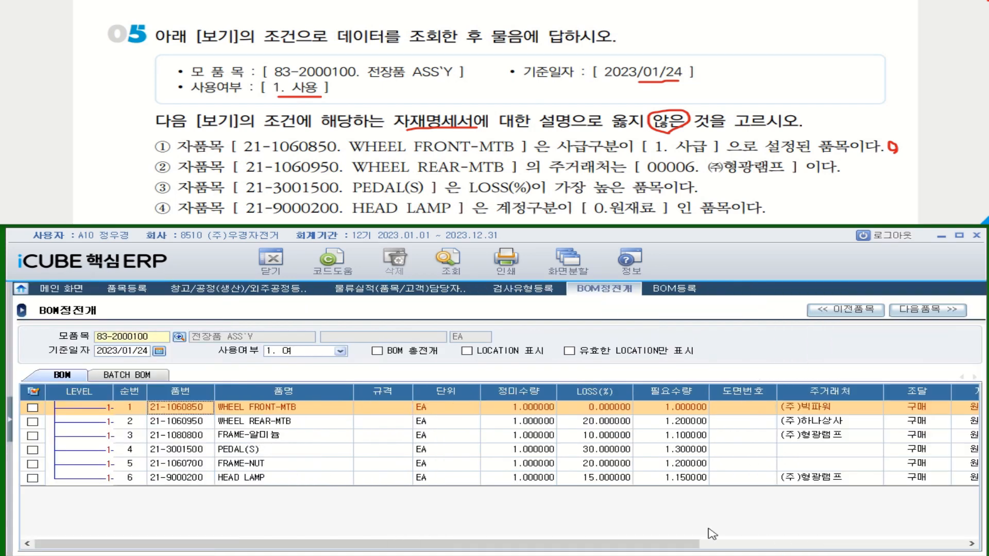
{"action": "left_click", "coordinate": [248, 424]}
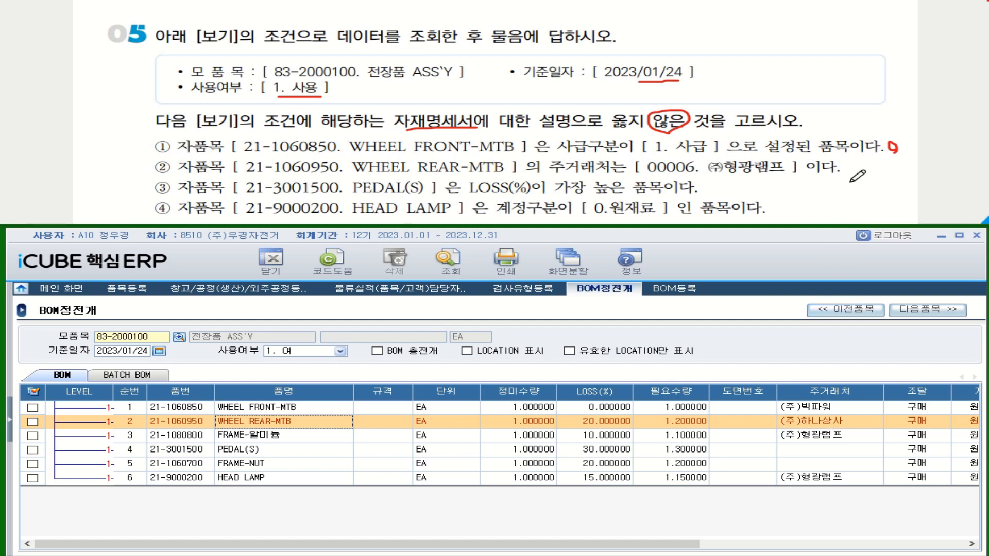
{"action": "mouse_move", "coordinate": [855, 170]}
{"action": "left_mouse_down"}
{"action": "mouse_move", "coordinate": [846, 181]}
{"action": "mouse_move", "coordinate": [852, 166]}
{"action": "mouse_move", "coordinate": [868, 181]}
{"action": "left_mouse_up"}
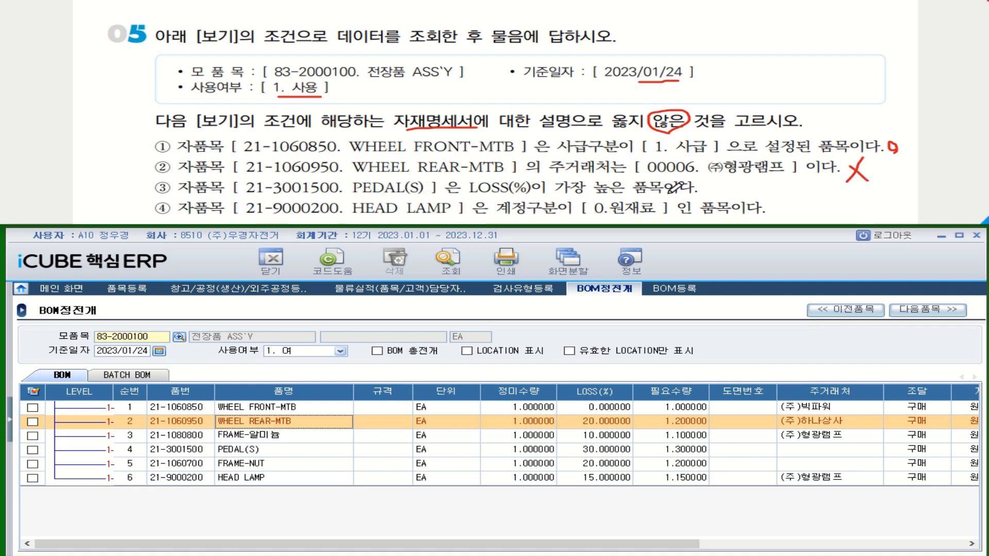
Compare the LOSS(%) of PEDAL(S) with the other child items and mark option ③ with a small circle
{"action": "left_click", "coordinate": [239, 455]}
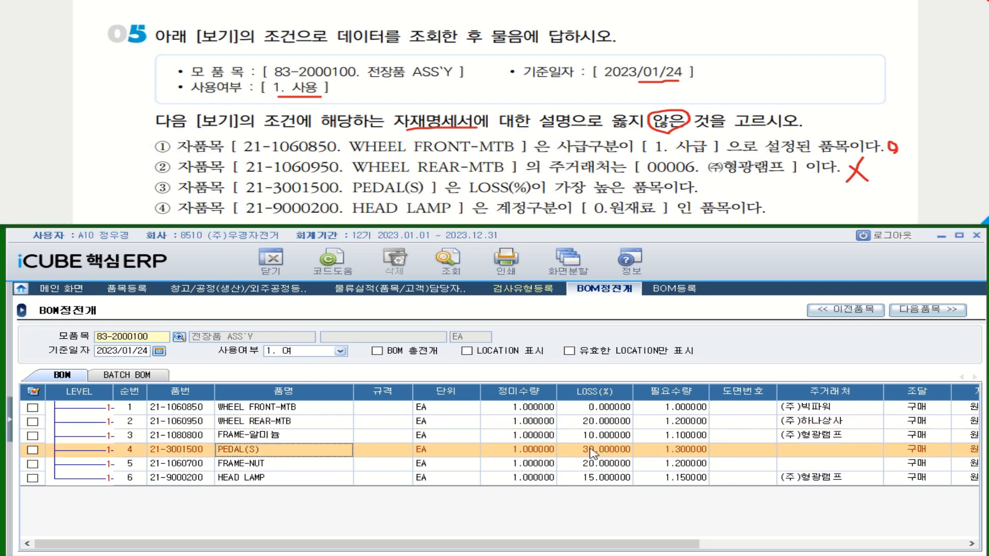
{"action": "left_click_drag", "start_coordinate": [716, 186], "coordinate": [725, 184]}
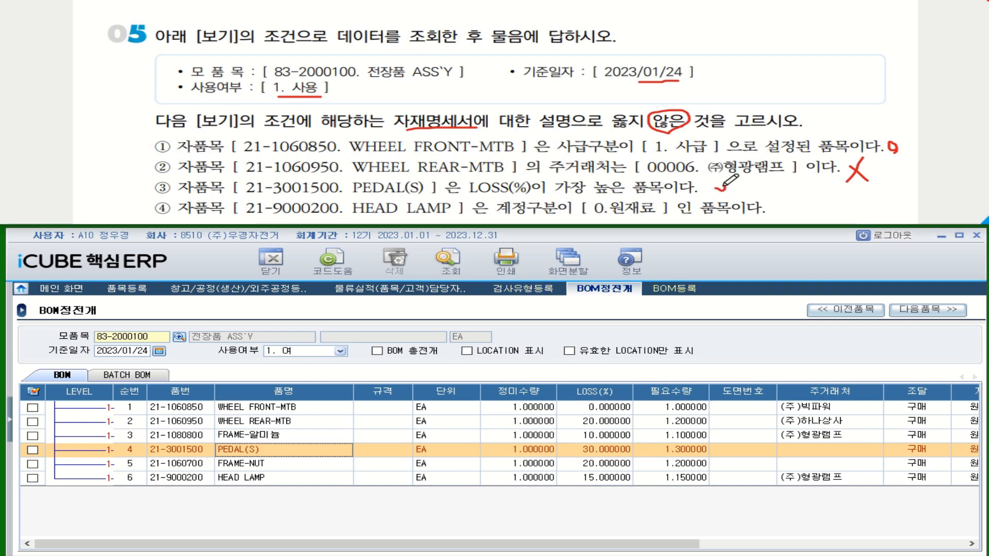
Check the 계정 of HEAD LAMP, mark option ④ with a circle, and mark option ② as the answer to question 5
{"action": "left_click", "coordinate": [238, 482]}
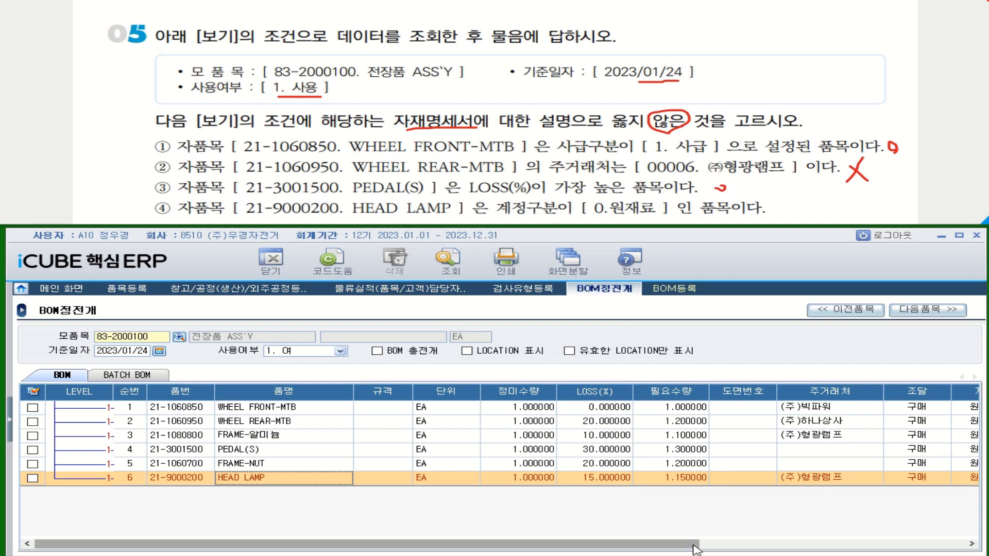
{"action": "left_click_drag", "start_coordinate": [695, 549], "coordinate": [787, 547]}
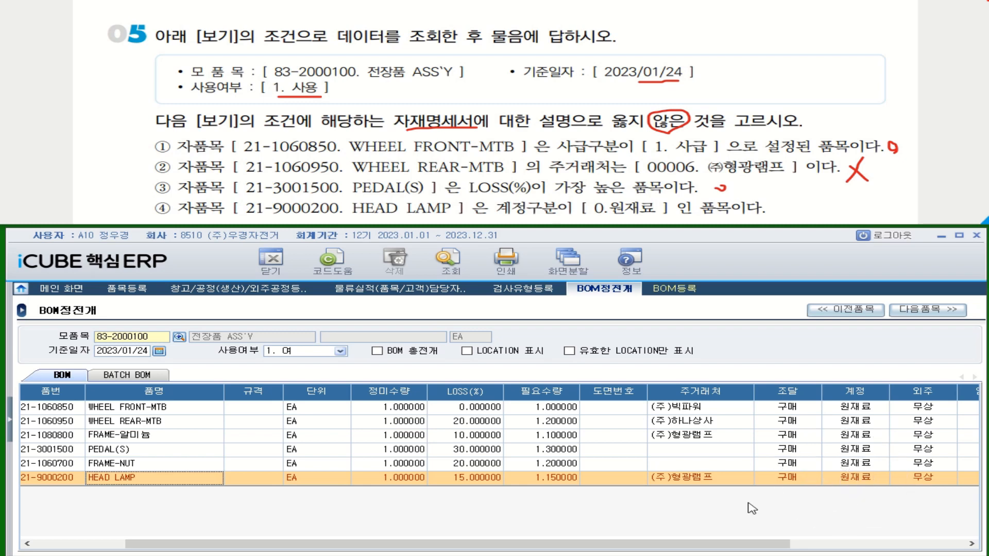
{"action": "mouse_move", "coordinate": [787, 199]}
{"action": "left_mouse_down"}
{"action": "mouse_move", "coordinate": [780, 207]}
{"action": "mouse_move", "coordinate": [796, 201]}
{"action": "left_mouse_up"}
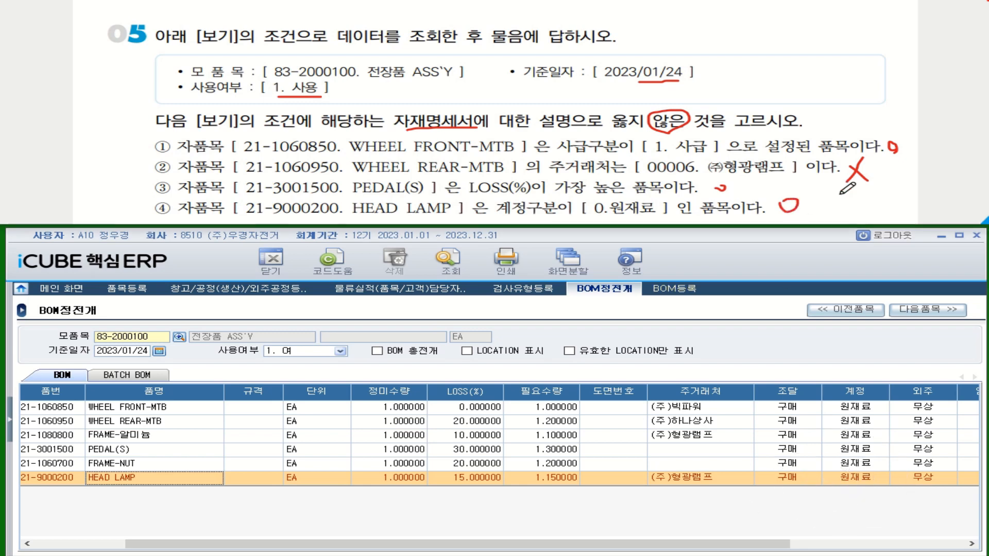
{"action": "left_click_drag", "start_coordinate": [143, 159], "coordinate": [188, 149]}
Go to question 6 and underline its 작업예정일 range, 계정구분 2. 제품, 생산계획 내역 and the phrase asking for the smallest item
{"action": "key", "text": "Page_Down"}
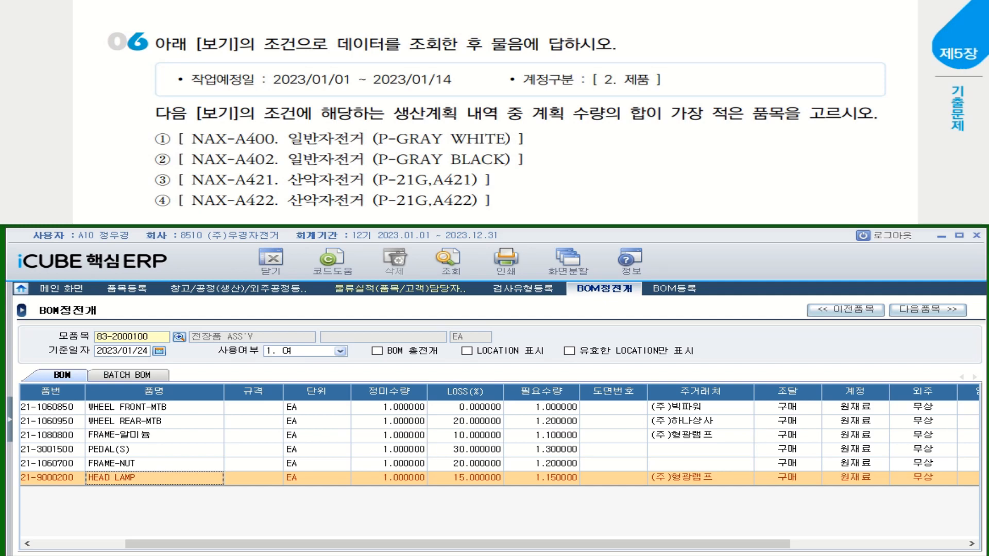
{"action": "left_click_drag", "start_coordinate": [310, 89], "coordinate": [447, 89]}
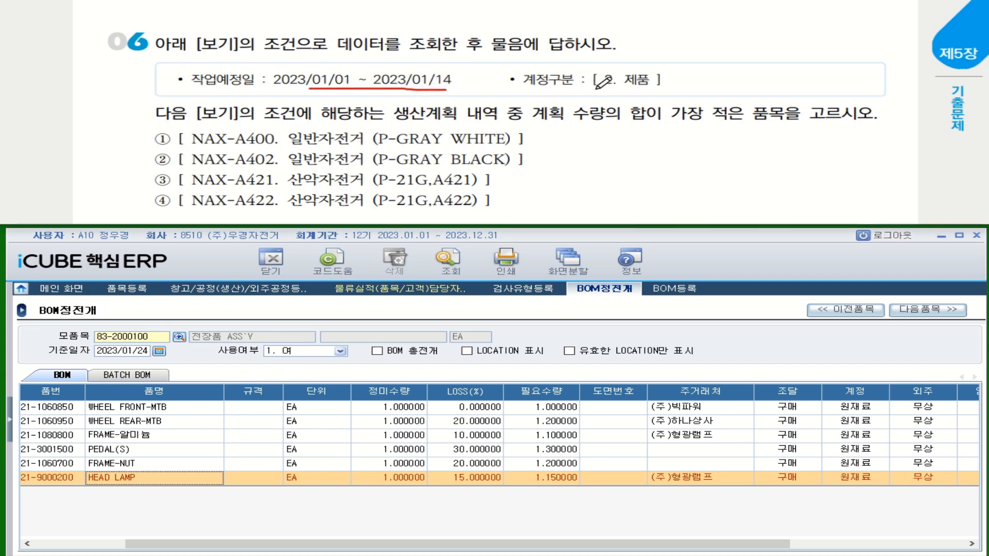
{"action": "left_click_drag", "start_coordinate": [596, 88], "coordinate": [650, 87]}
{"action": "left_click_drag", "start_coordinate": [395, 121], "coordinate": [480, 120]}
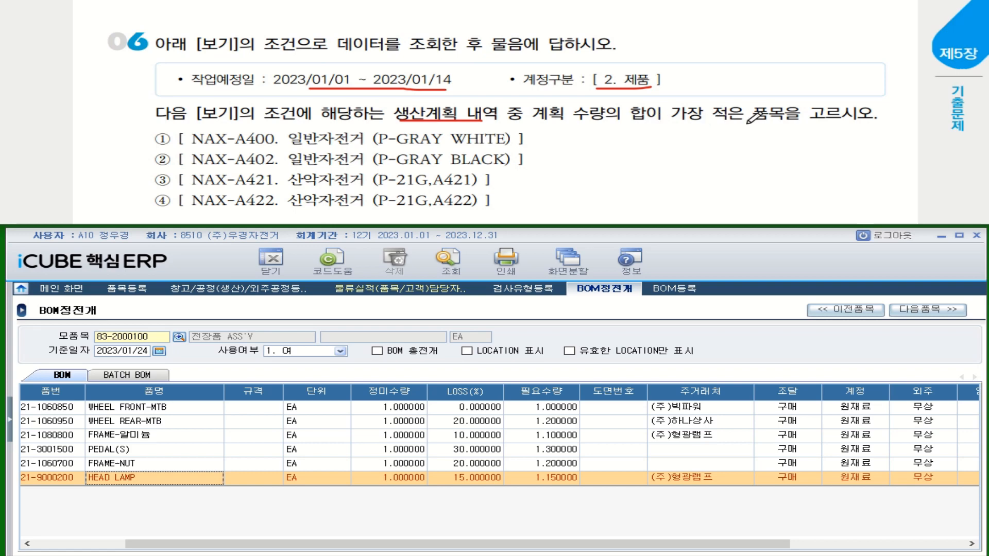
{"action": "left_click_drag", "start_coordinate": [720, 122], "coordinate": [835, 122]}
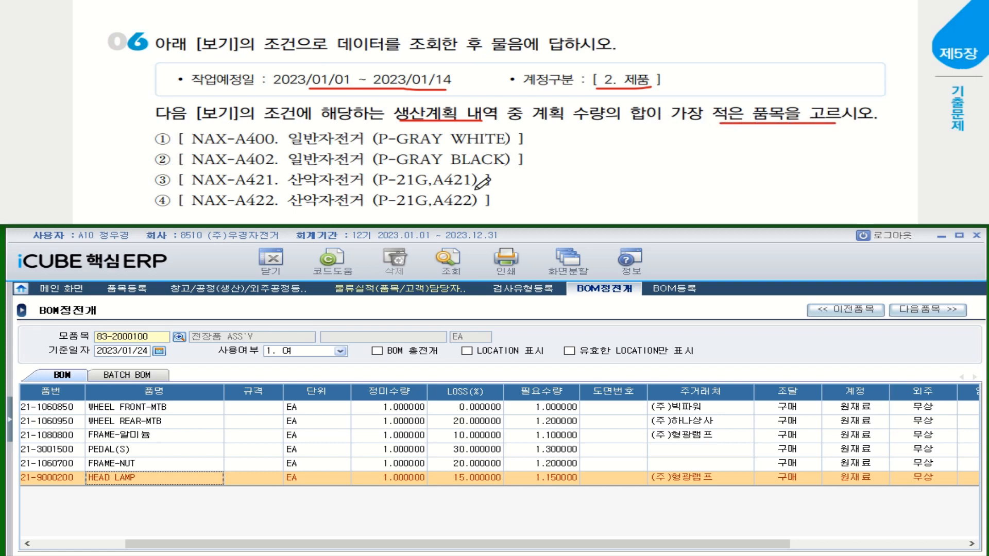
Open 생산계획등록 from the 생산관리 group
{"action": "left_click", "coordinate": [8, 431]}
{"action": "left_click", "coordinate": [63, 380]}
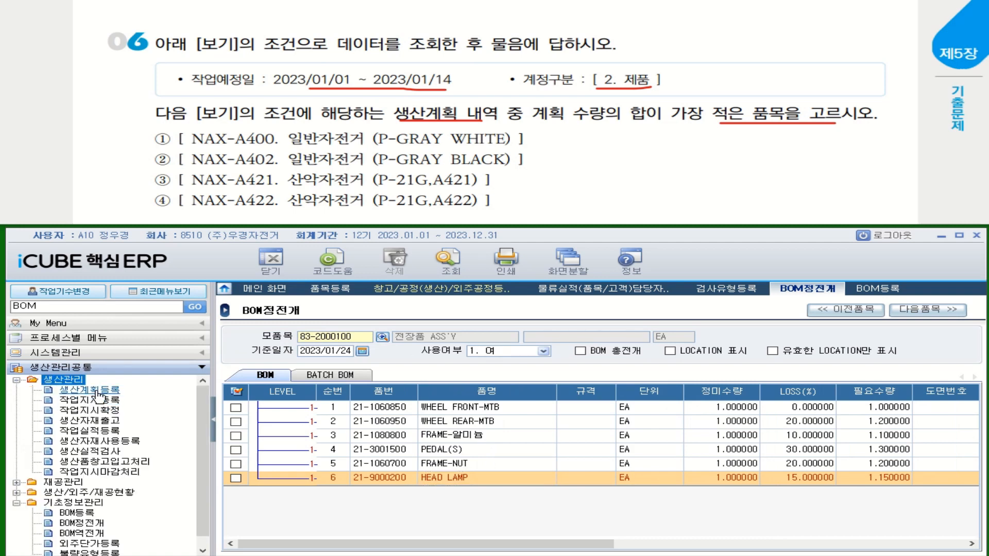
{"action": "left_click", "coordinate": [92, 390]}
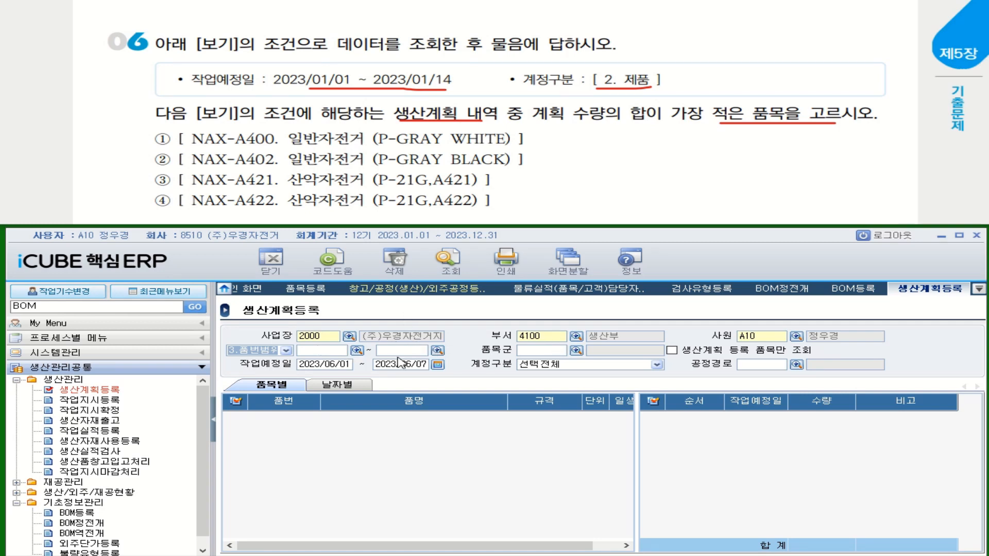
Query the production plans with 작업예정일 2023/01/01 to 2023/01/14 and 계정구분 2. 제품
{"action": "left_click", "coordinate": [345, 365]}
{"action": "type", "text": "2"}
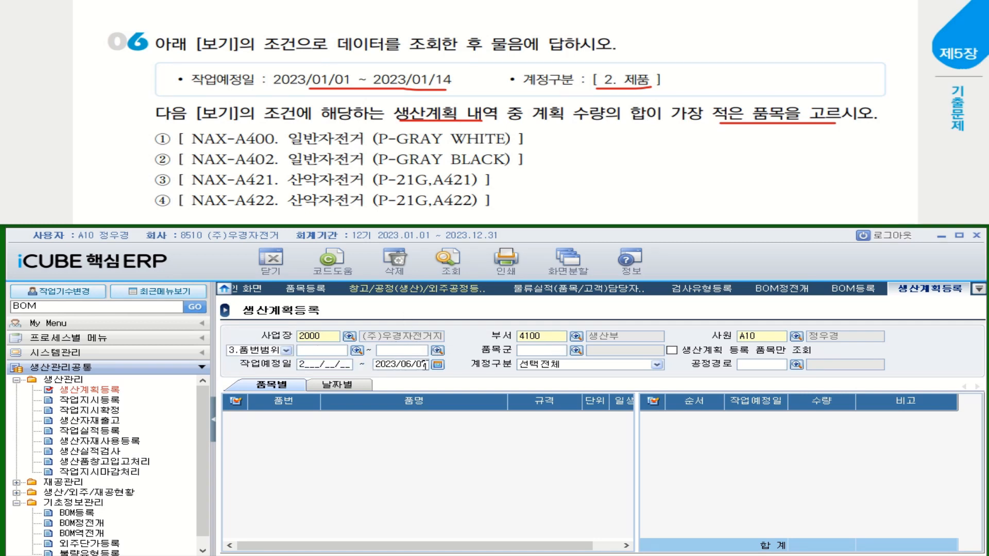
{"action": "type", "text": "023/01/01"}
{"action": "key", "text": "Return"}
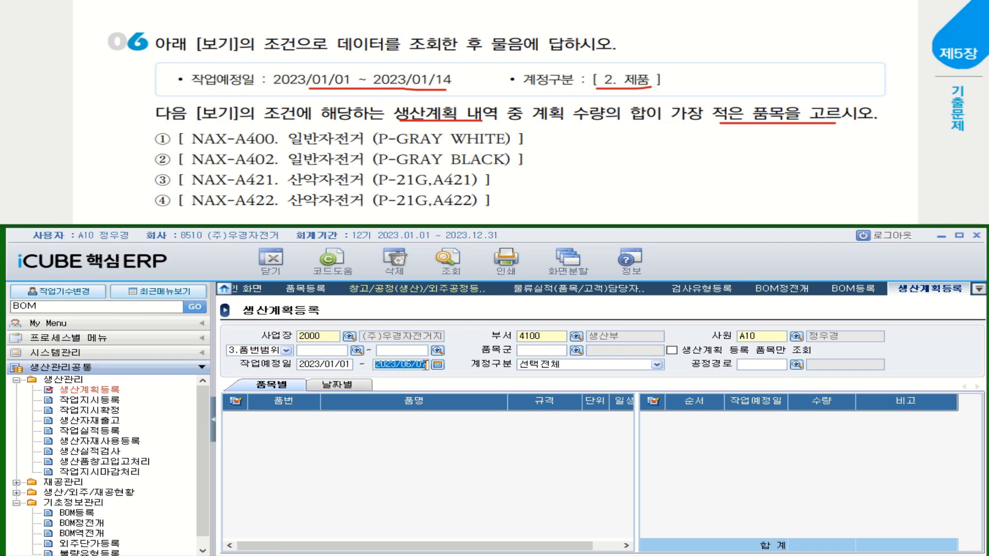
{"action": "type", "text": "2023/01/14"}
{"action": "key", "text": "Return"}
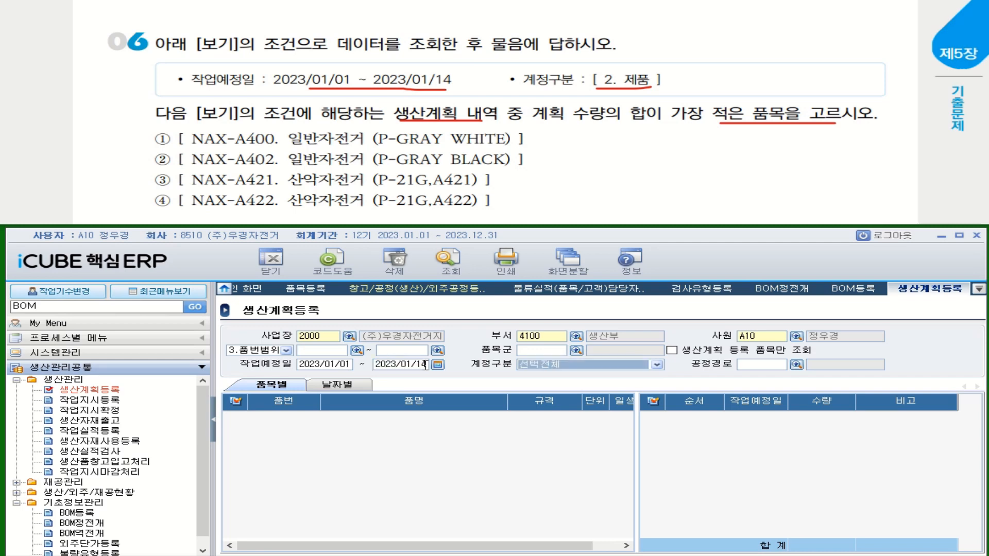
{"action": "left_click", "coordinate": [566, 369]}
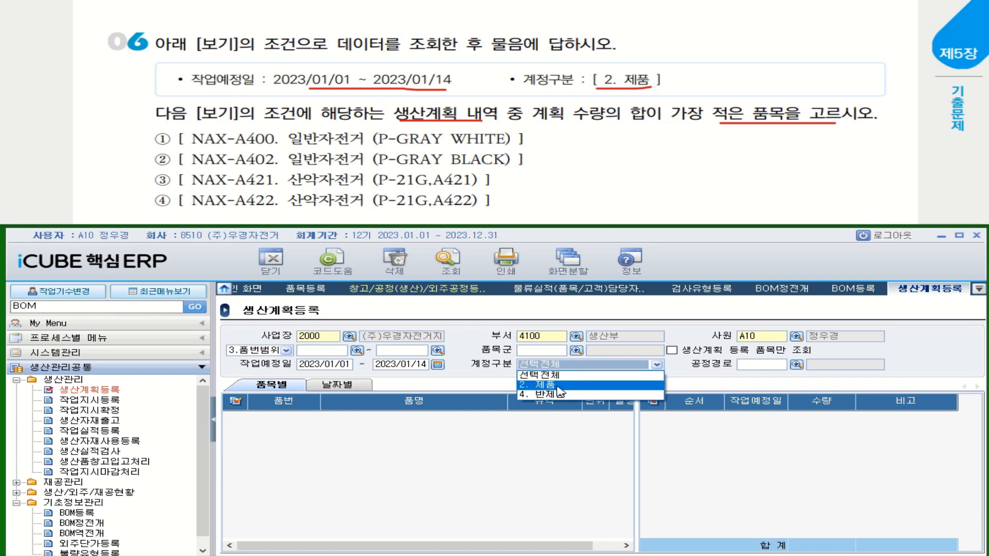
{"action": "left_click", "coordinate": [558, 390]}
{"action": "left_click", "coordinate": [448, 260]}
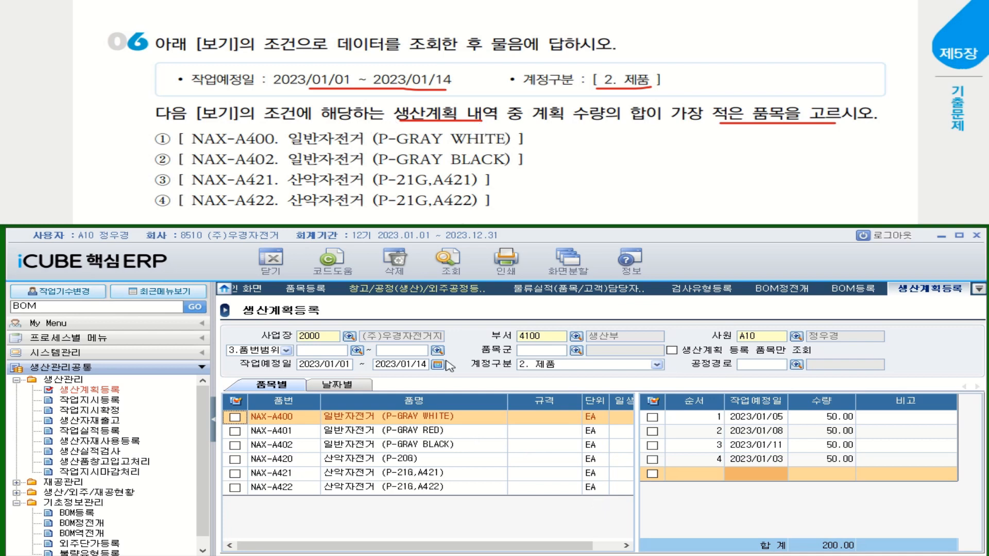
Check the planned quantity totals of NAX-A400 and NAX-A402 and write 200 and 220 beside options ① and ②
{"action": "left_click", "coordinate": [442, 421]}
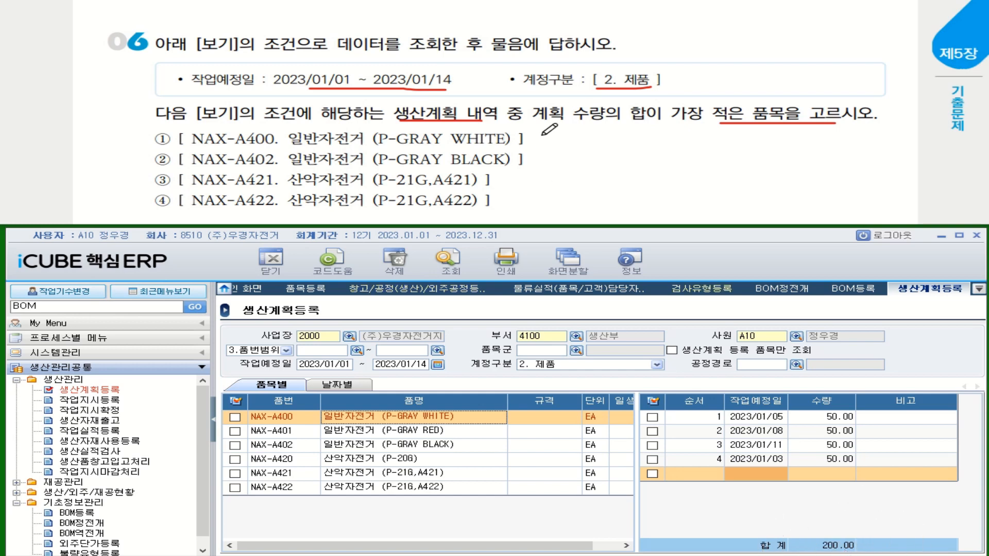
{"action": "left_click_drag", "start_coordinate": [541, 135], "coordinate": [578, 136]}
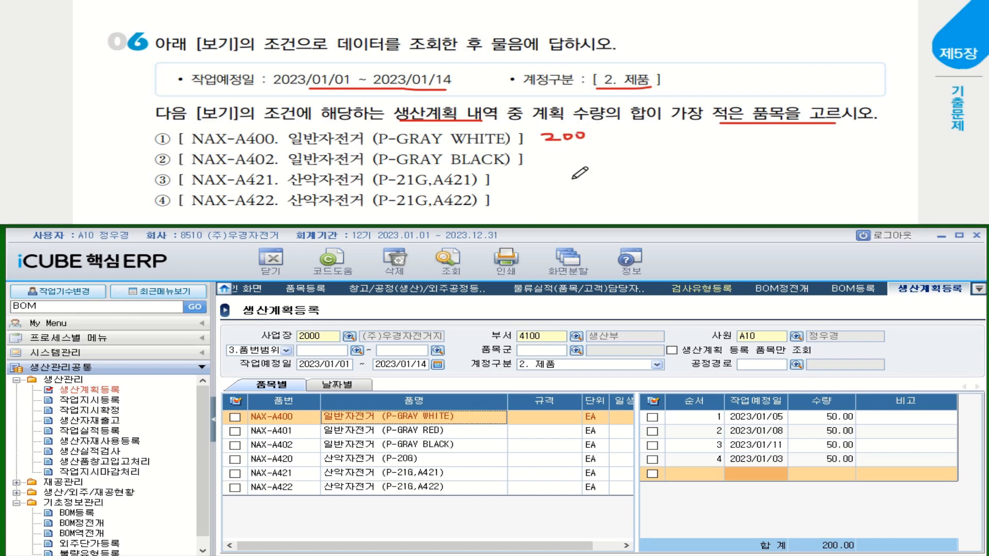
{"action": "left_click", "coordinate": [440, 447]}
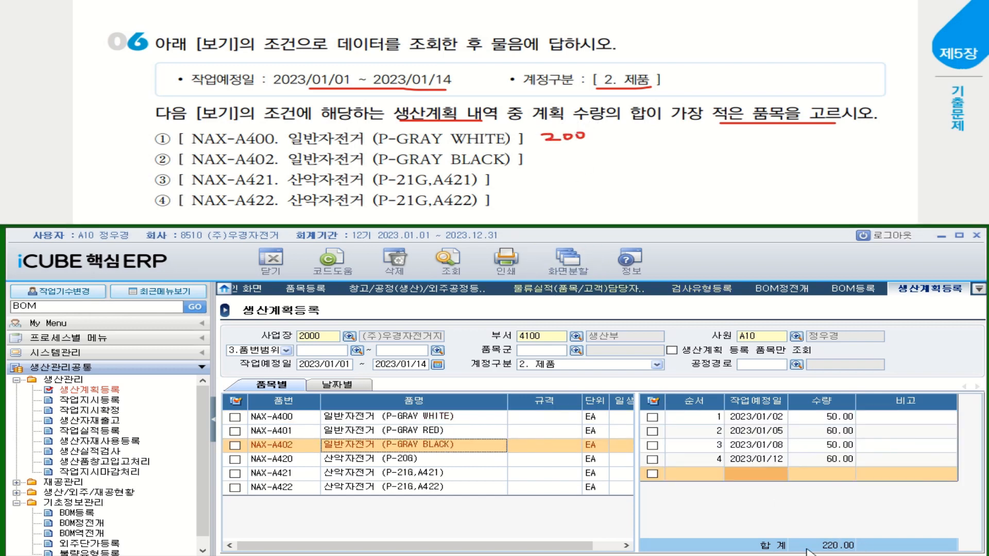
{"action": "mouse_move", "coordinate": [548, 155]}
{"action": "left_mouse_down"}
{"action": "mouse_move", "coordinate": [565, 163]}
{"action": "mouse_move", "coordinate": [586, 154]}
{"action": "left_mouse_up"}
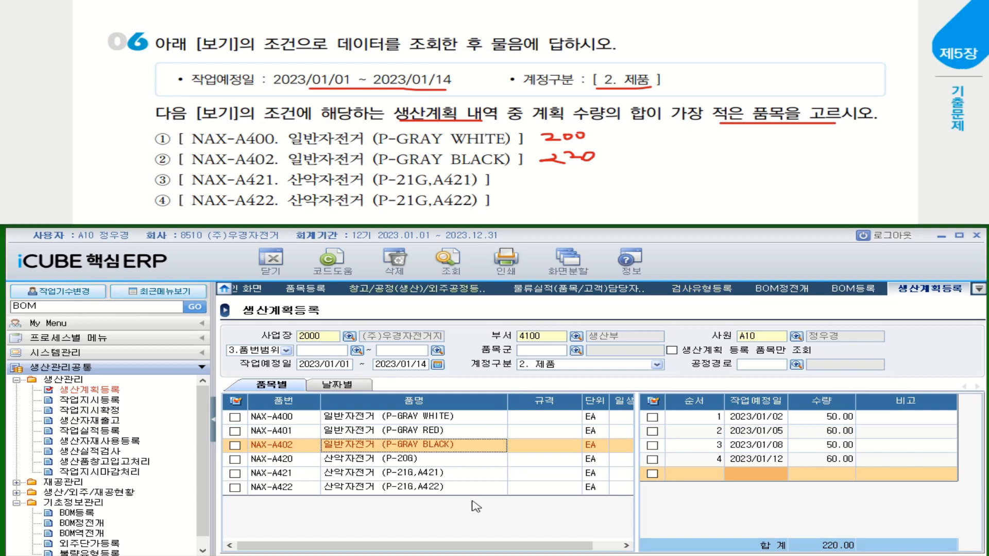
Write the planned totals 240 for NAX-A421 and 300 for NAX-A422 beside options ③ and ④, and mark option ① as the answer
{"action": "left_click", "coordinate": [420, 475]}
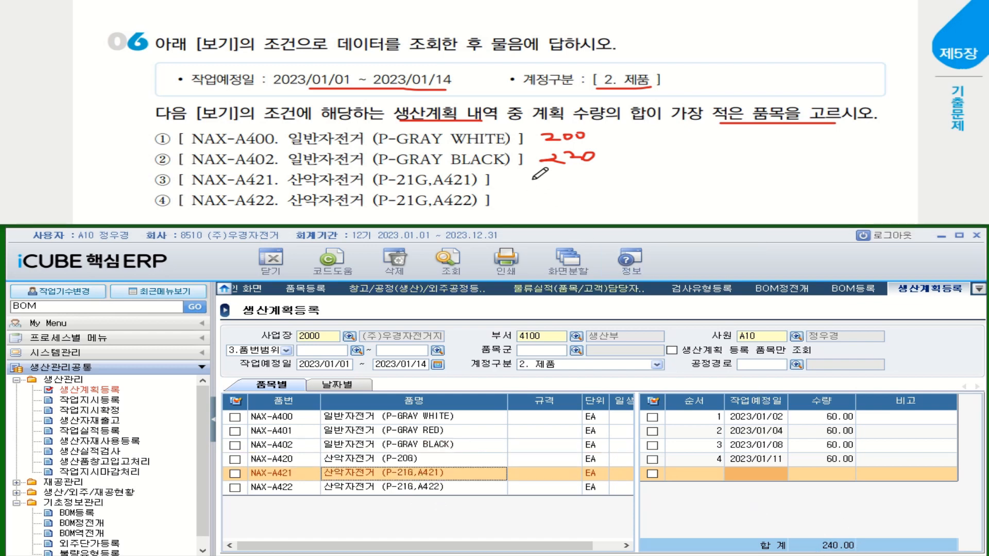
{"action": "left_click_drag", "start_coordinate": [534, 181], "coordinate": [571, 177]}
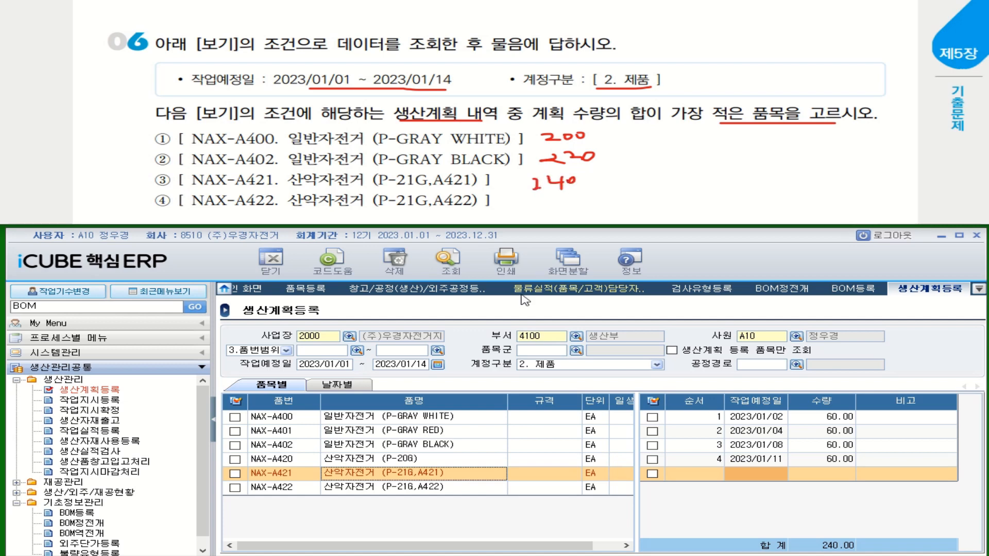
{"action": "left_click", "coordinate": [429, 494]}
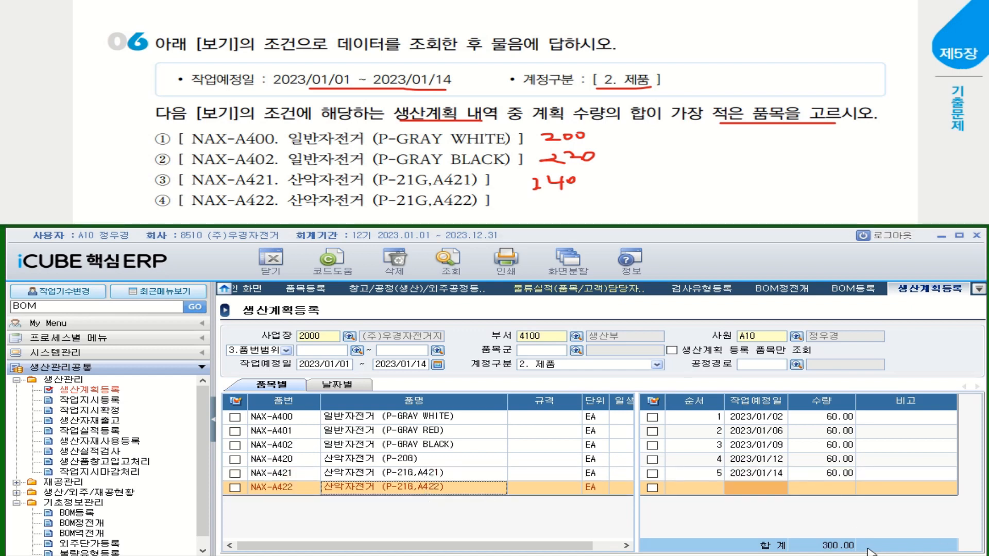
{"action": "left_click_drag", "start_coordinate": [537, 201], "coordinate": [579, 207]}
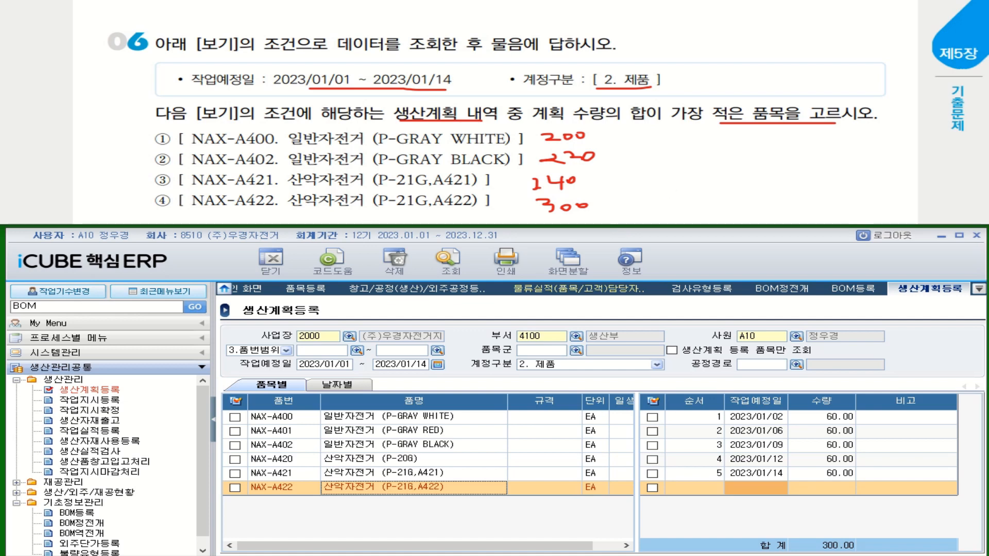
{"action": "left_click_drag", "start_coordinate": [150, 129], "coordinate": [188, 118]}
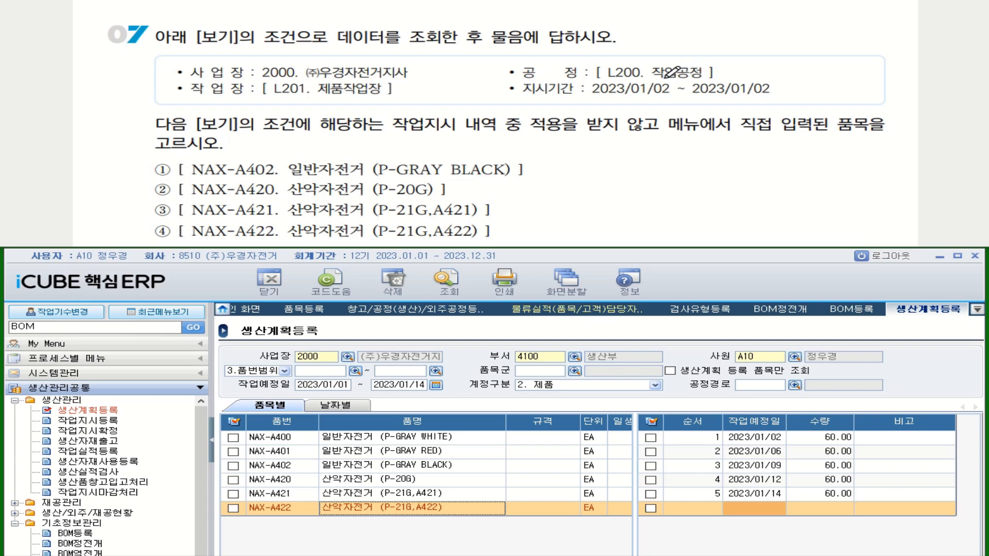
Underline question 7's 작업공정, 제품작업장, both 01/02 dates of 지시기간 and the phrase 입력된 품목을 고르시오
{"action": "left_click_drag", "start_coordinate": [665, 77], "coordinate": [703, 77]}
{"action": "left_click_drag", "start_coordinate": [319, 95], "coordinate": [383, 94]}
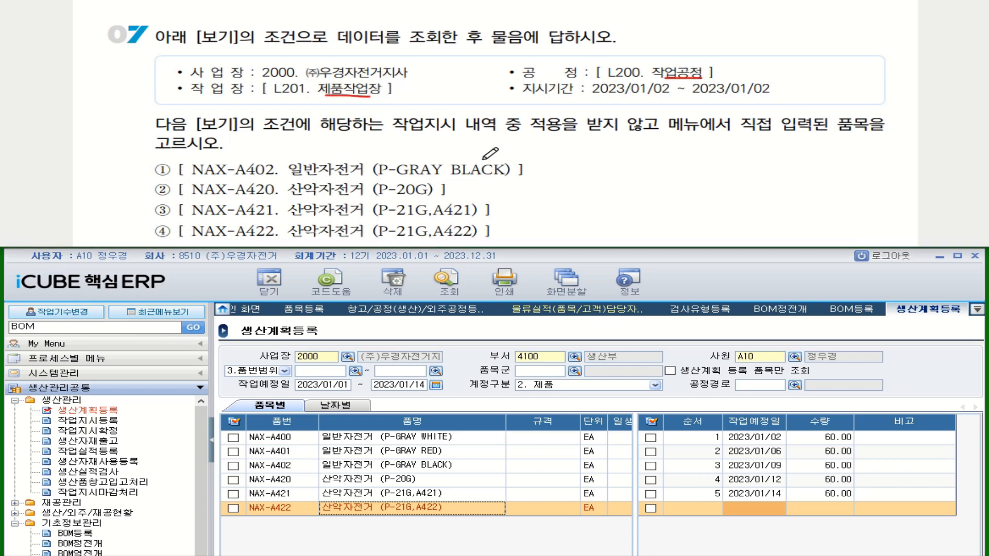
{"action": "left_click_drag", "start_coordinate": [631, 95], "coordinate": [670, 95]}
{"action": "left_click_drag", "start_coordinate": [732, 95], "coordinate": [770, 95]}
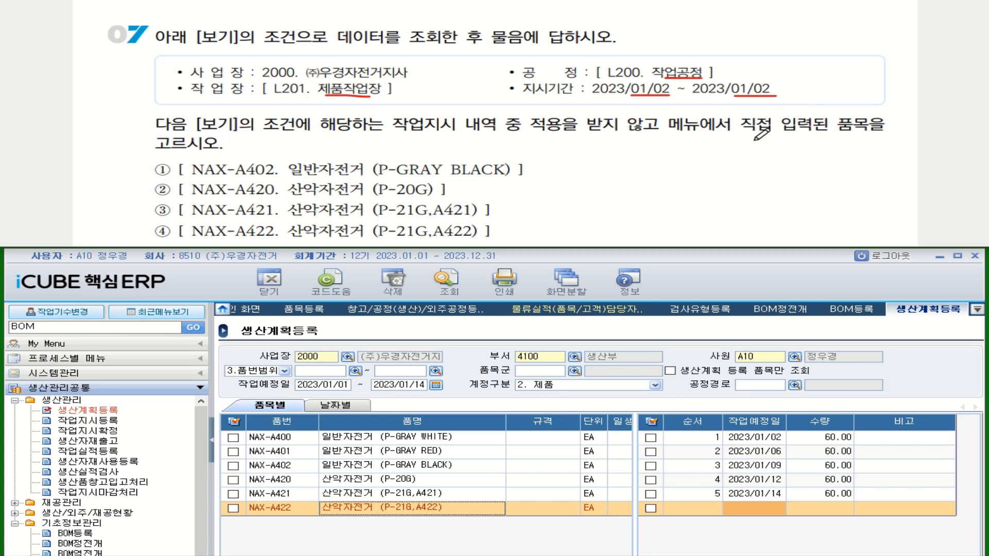
{"action": "left_click_drag", "start_coordinate": [771, 133], "coordinate": [856, 135]}
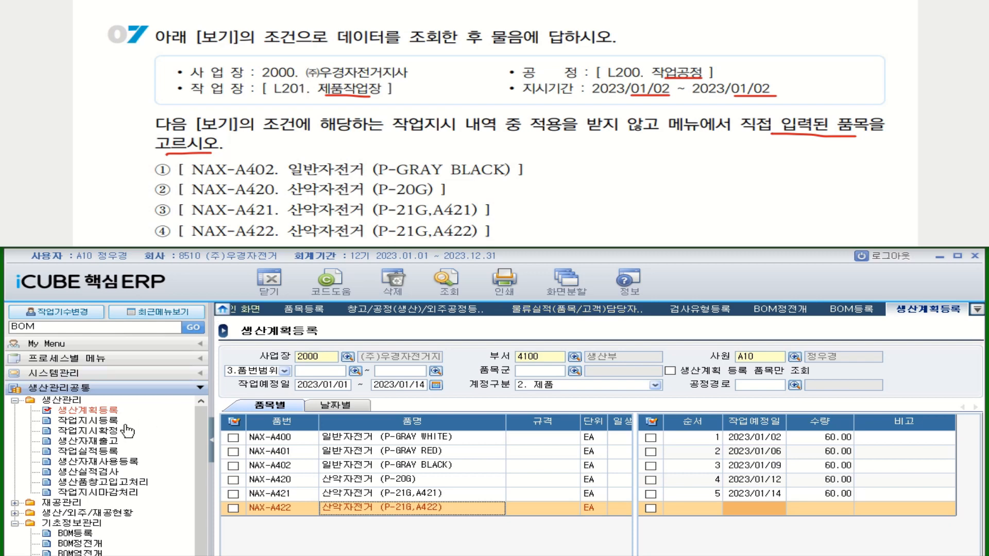
Open 작업지시등록 and query the work orders with 지시기간 2023/01/02 to 2023/01/02
{"action": "left_click", "coordinate": [97, 420]}
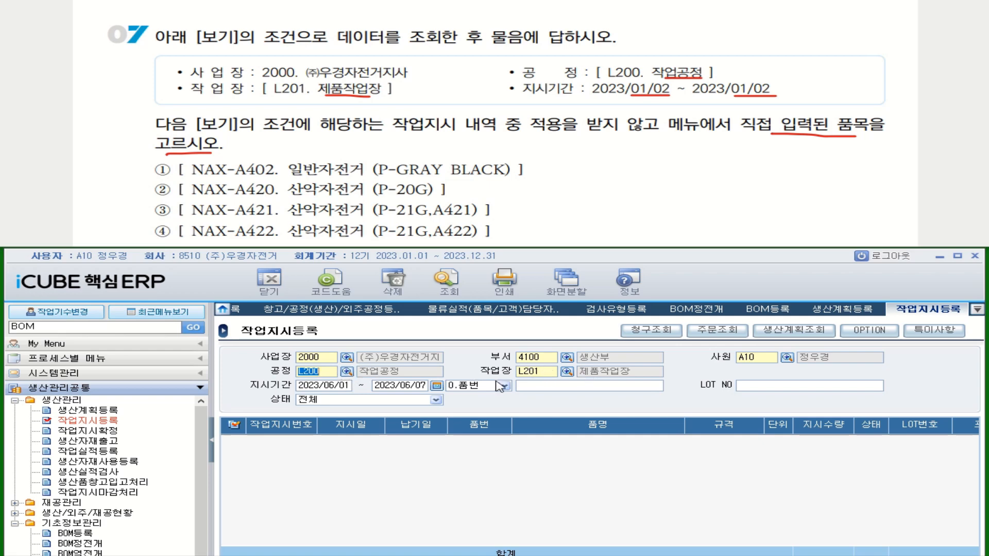
{"action": "left_click", "coordinate": [343, 390]}
{"action": "type", "text": "2023/01/02 ~ "}
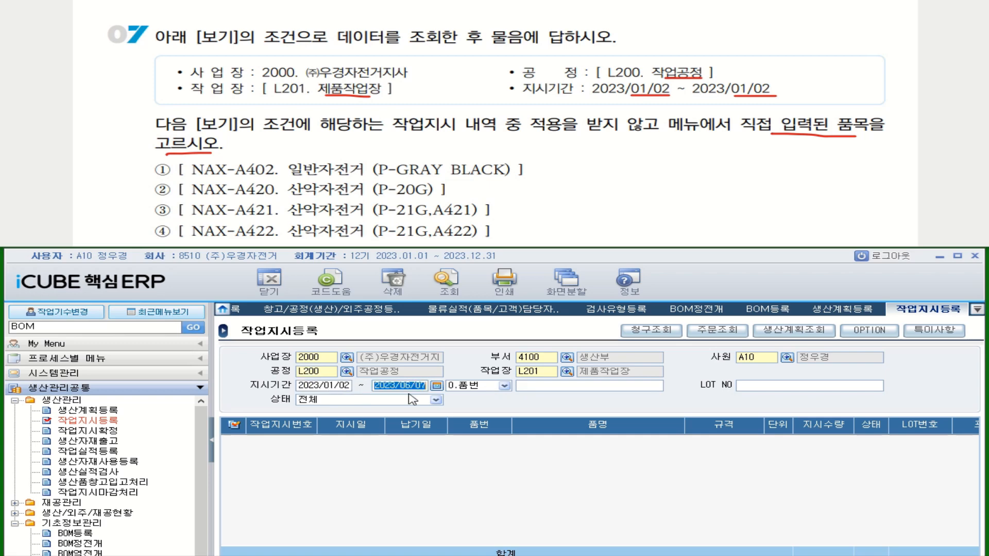
{"action": "type", "text": "2023/01/02"}
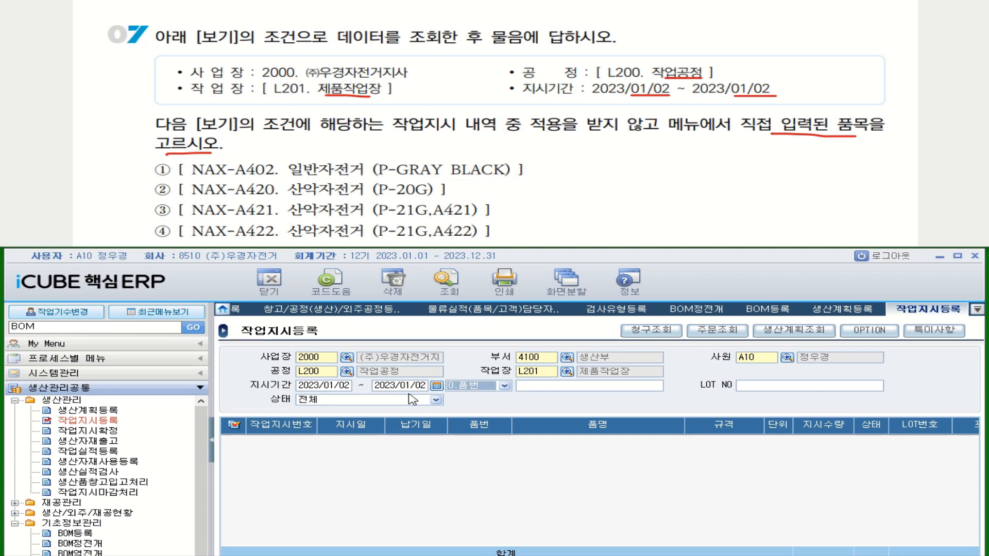
{"action": "left_click", "coordinate": [447, 280]}
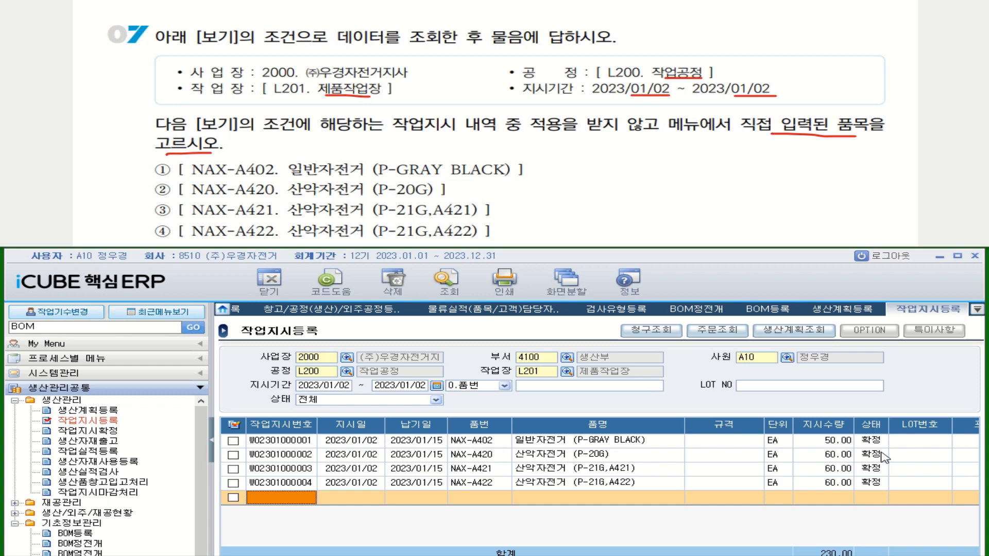
View the [작업지시등록] 이력정보 of the NAX-A402 work order to check its 이전 Progress, and close the window
{"action": "left_click", "coordinate": [277, 443]}
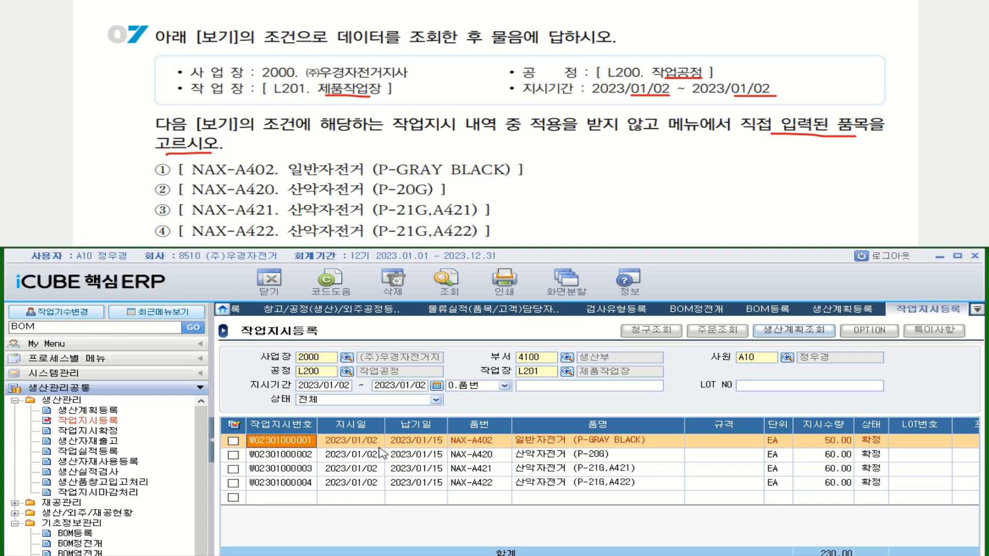
{"action": "right_click", "coordinate": [281, 446]}
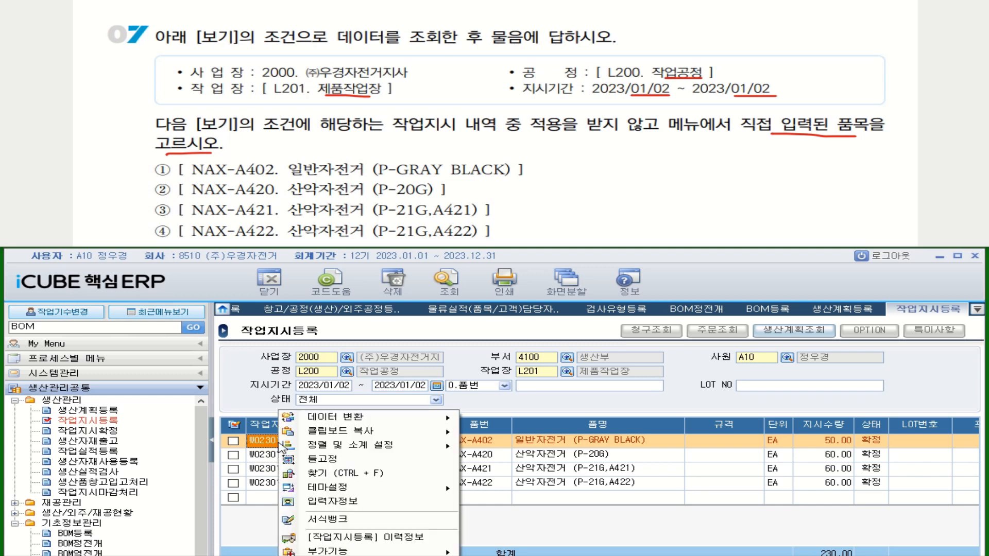
{"action": "left_click", "coordinate": [372, 538]}
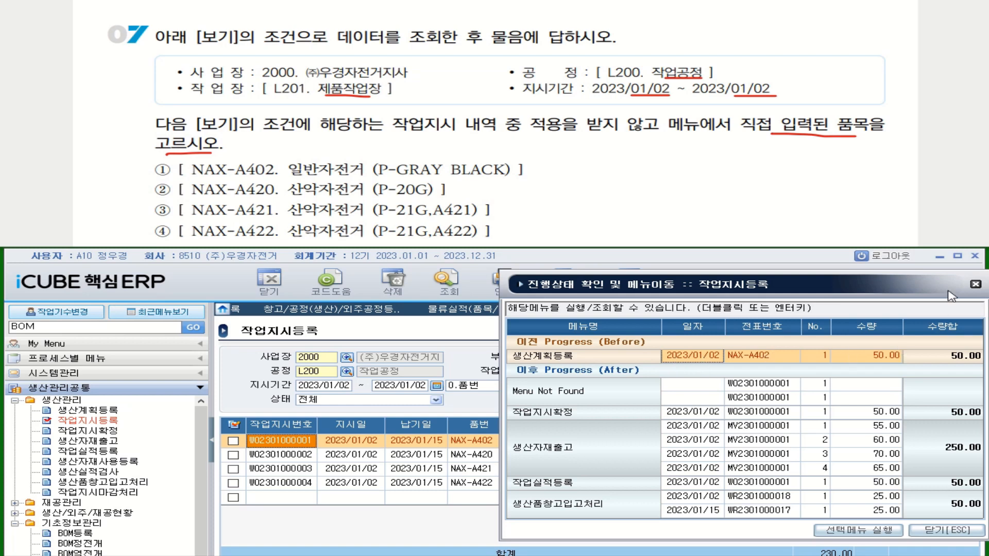
{"action": "left_click", "coordinate": [975, 285]}
View the [작업지시등록] 이력정보 of the NAX-A420 work order to check its 이전 Progress, and close the window
{"action": "left_click", "coordinate": [286, 456]}
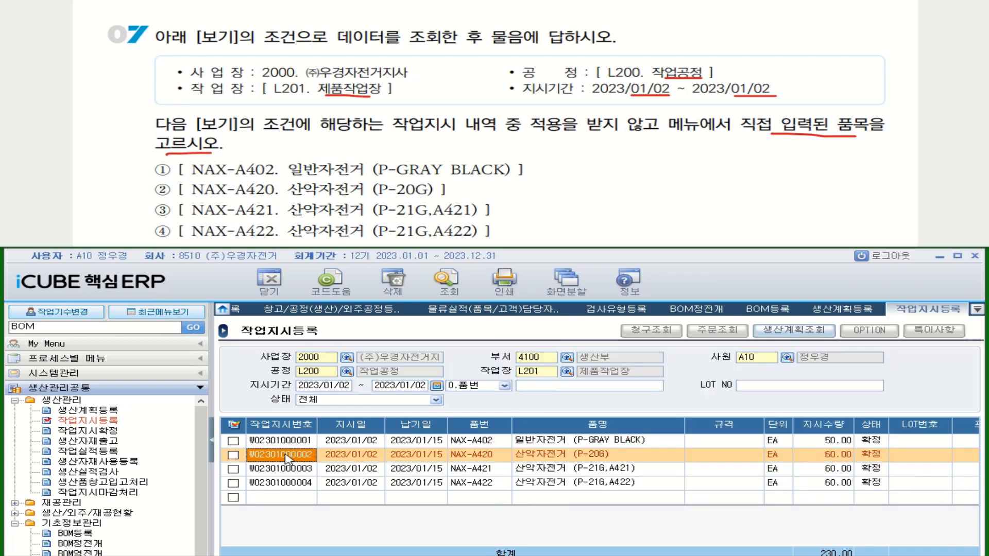
{"action": "right_click", "coordinate": [287, 457]}
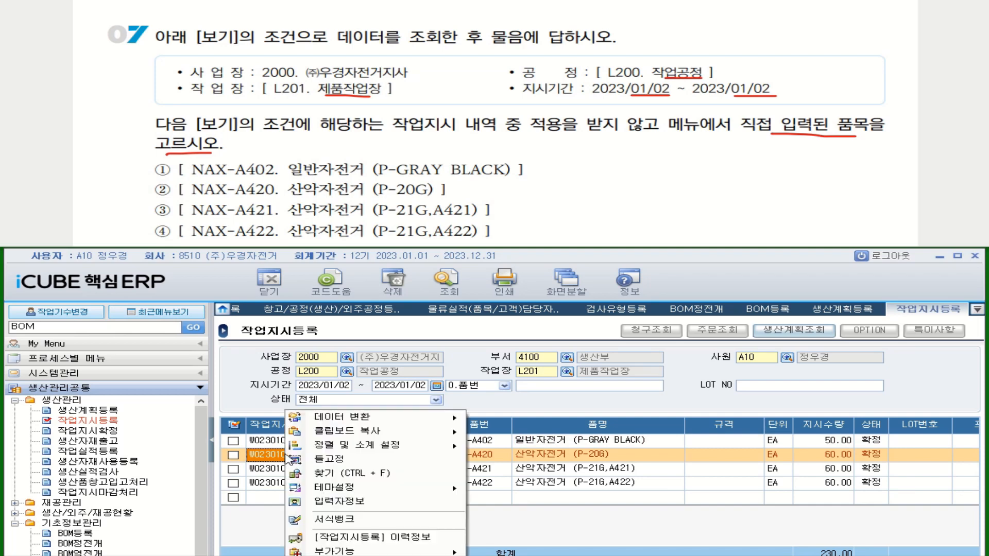
{"action": "left_click", "coordinate": [379, 538]}
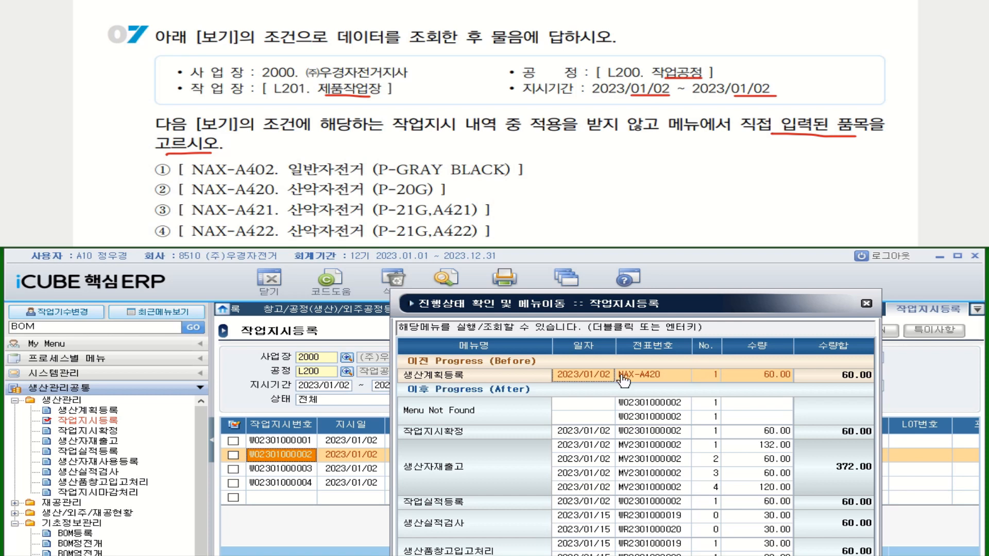
{"action": "left_click", "coordinate": [865, 304]}
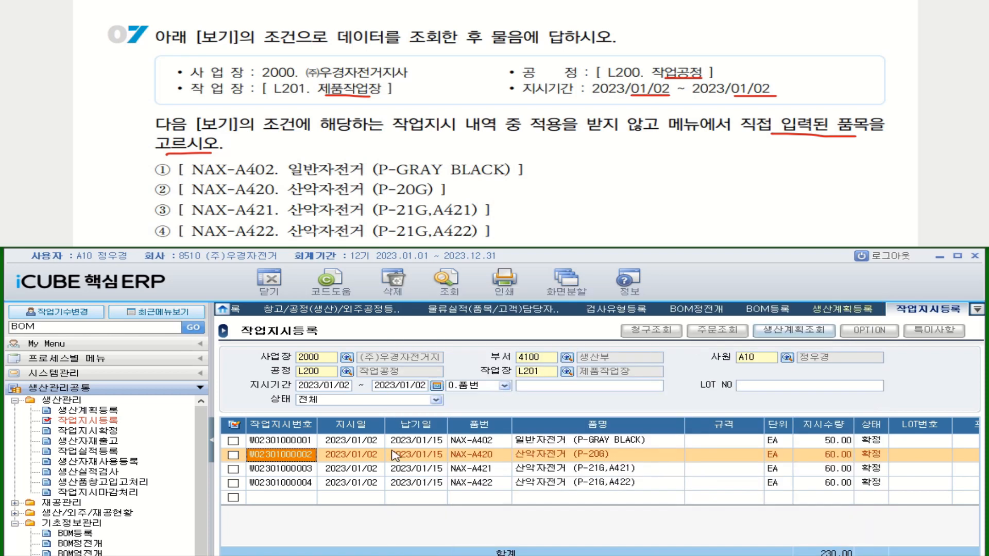
Check the 이전 Progress in the NAX-A421 work order's [작업지시등록] 이력정보, and mark option ③ as question 7's answer
{"action": "left_click", "coordinate": [291, 468]}
{"action": "right_click", "coordinate": [291, 469]}
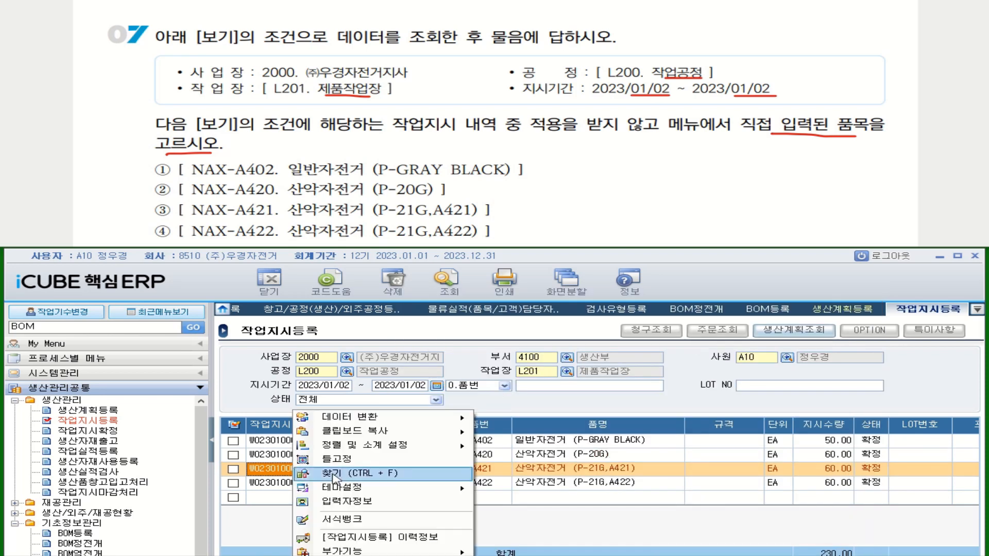
{"action": "left_click", "coordinate": [369, 541]}
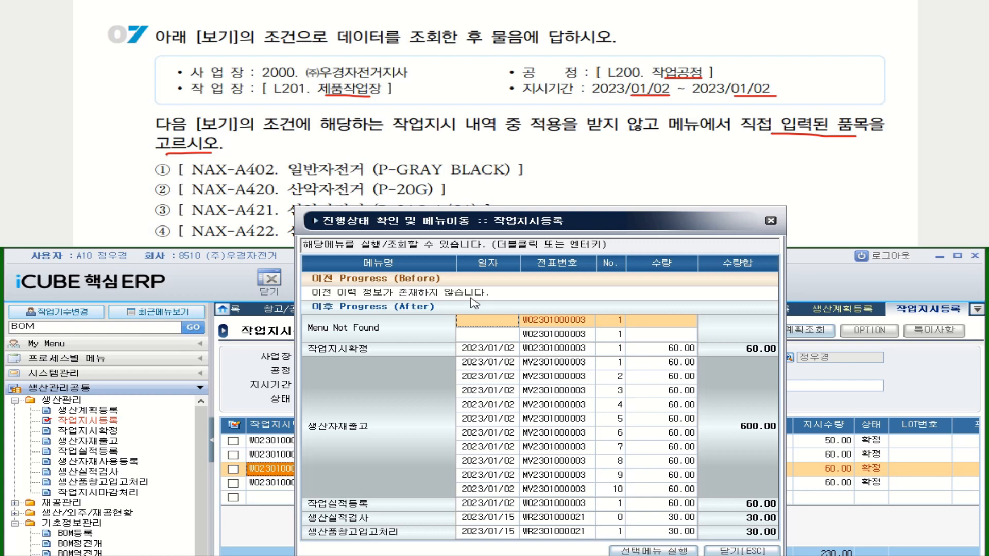
{"action": "left_click", "coordinate": [770, 221]}
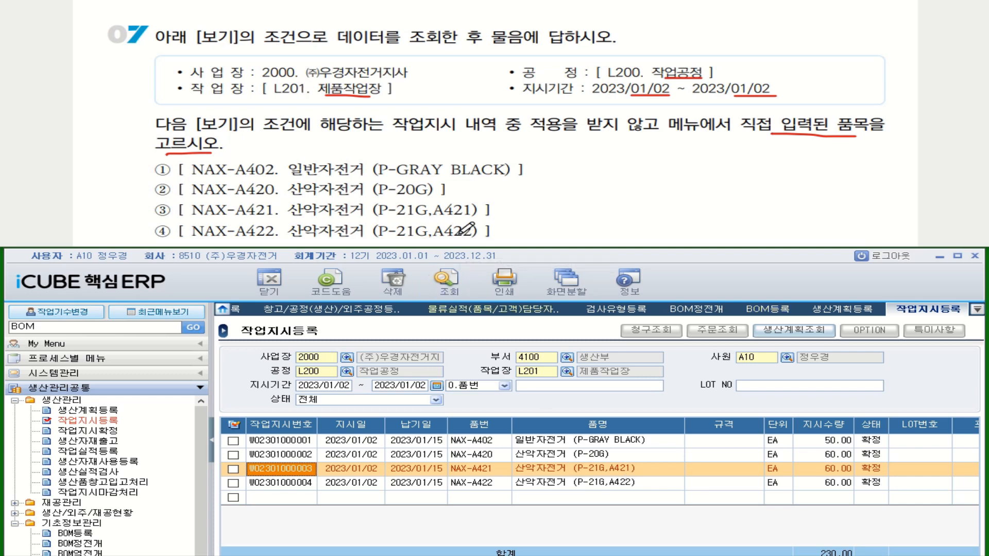
{"action": "mouse_move", "coordinate": [154, 203]}
{"action": "left_mouse_down"}
{"action": "mouse_move", "coordinate": [163, 211]}
{"action": "mouse_move", "coordinate": [184, 197]}
{"action": "left_mouse_up"}
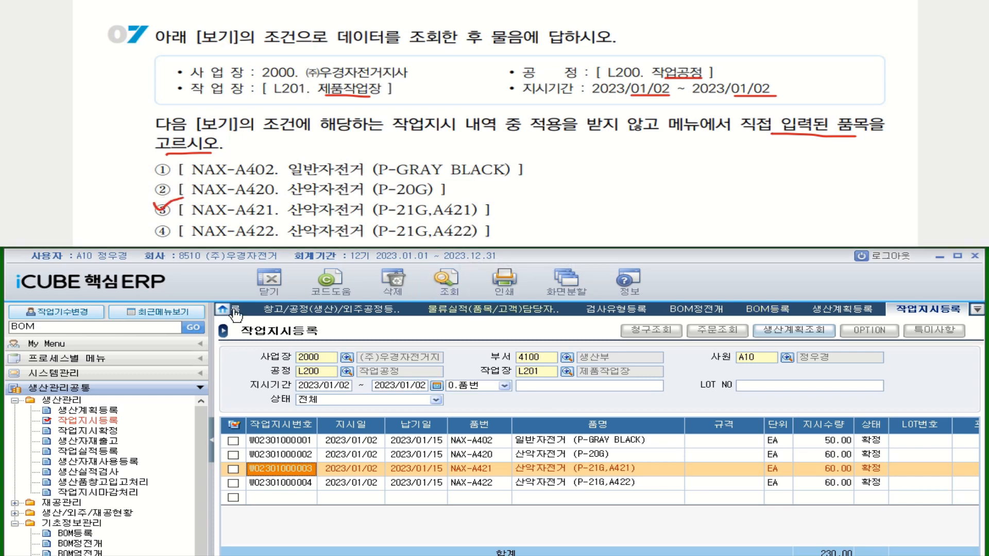
View the [작업지시등록] 이력정보 of the NAX-A422 work order to check its 이전 Progress, and close the window
{"action": "right_click", "coordinate": [303, 489]}
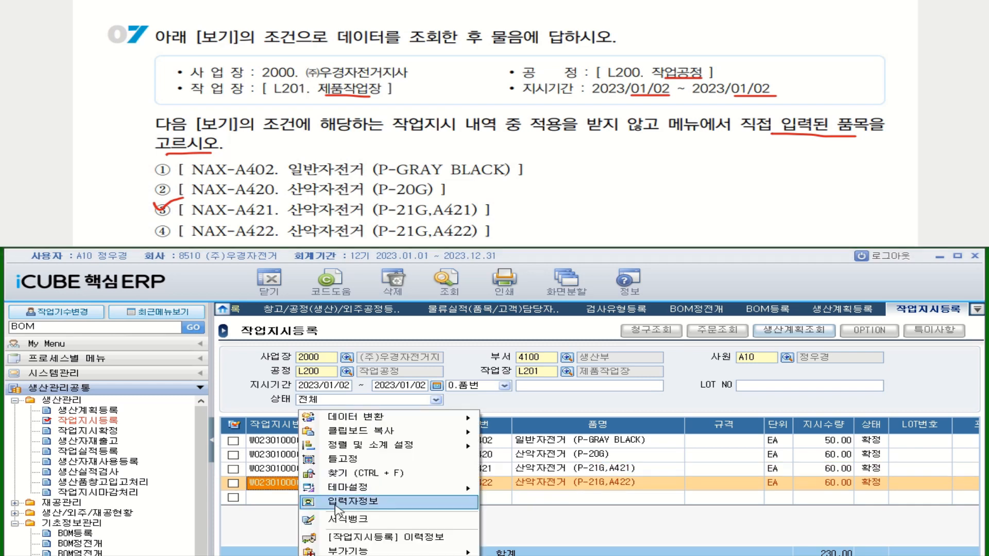
{"action": "left_click", "coordinate": [386, 470]}
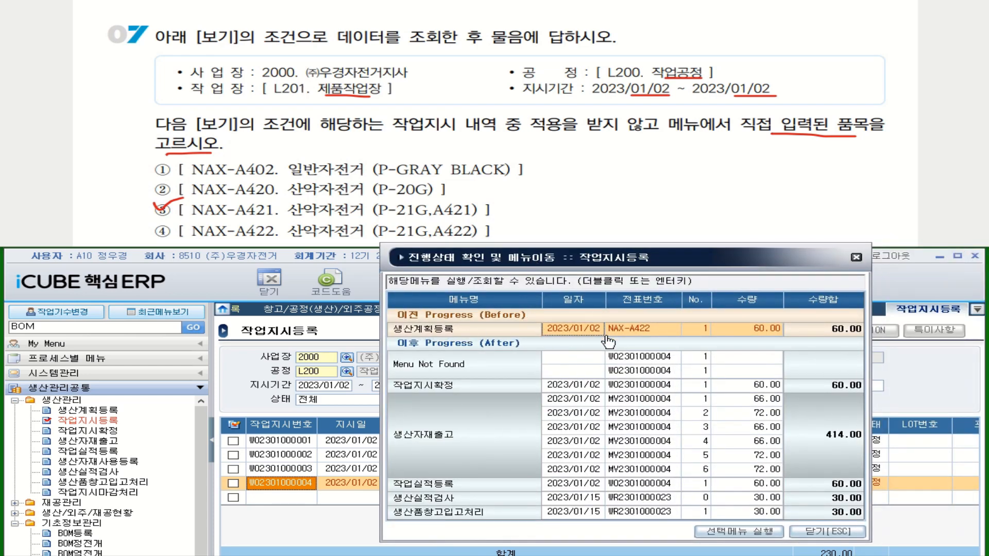
{"action": "left_click", "coordinate": [806, 535]}
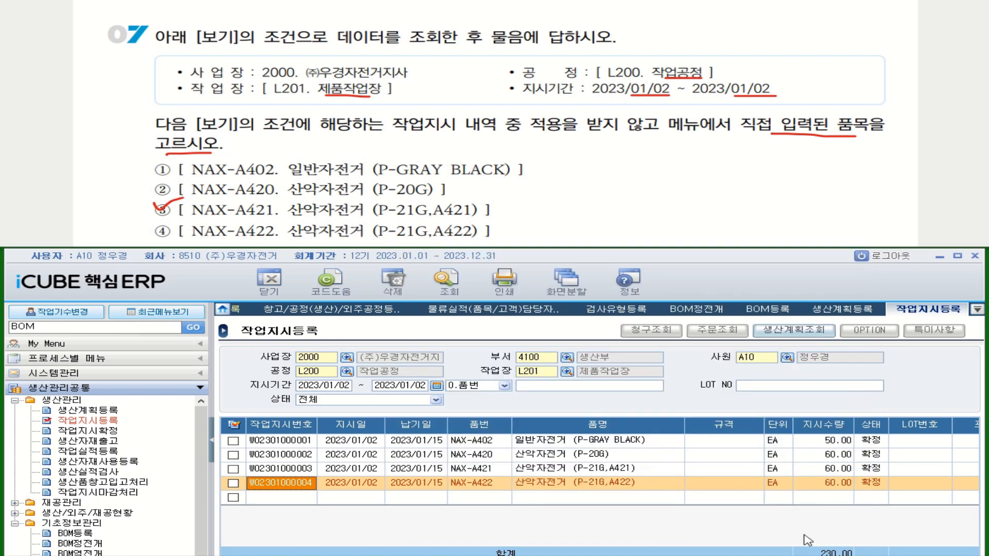
{"action": "left_click", "coordinate": [578, 470]}
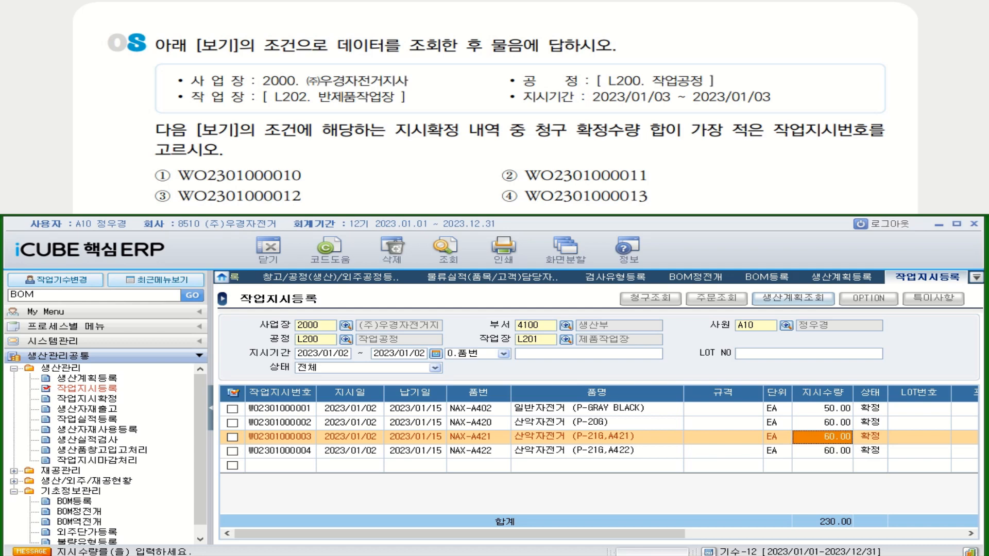
Underline question 8's 작업공정, 반제품작업장, both 01/03 dates and the phrases 확정수량 합 and 적은 작업지시번호를 고르시오, circling 합
{"action": "left_click_drag", "start_coordinate": [676, 86], "coordinate": [692, 87]}
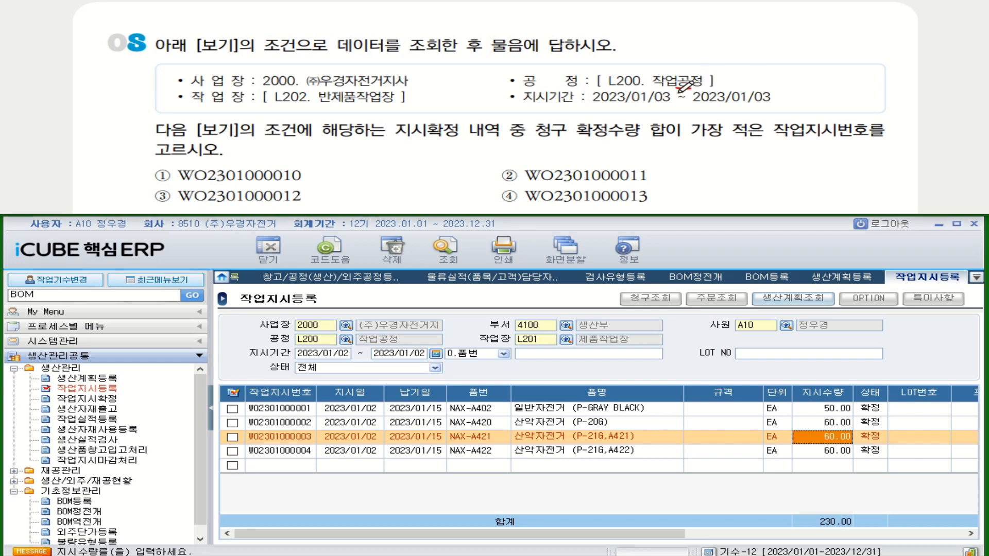
{"action": "left_click_drag", "start_coordinate": [333, 108], "coordinate": [364, 107]}
{"action": "left_click_drag", "start_coordinate": [637, 104], "coordinate": [789, 102]}
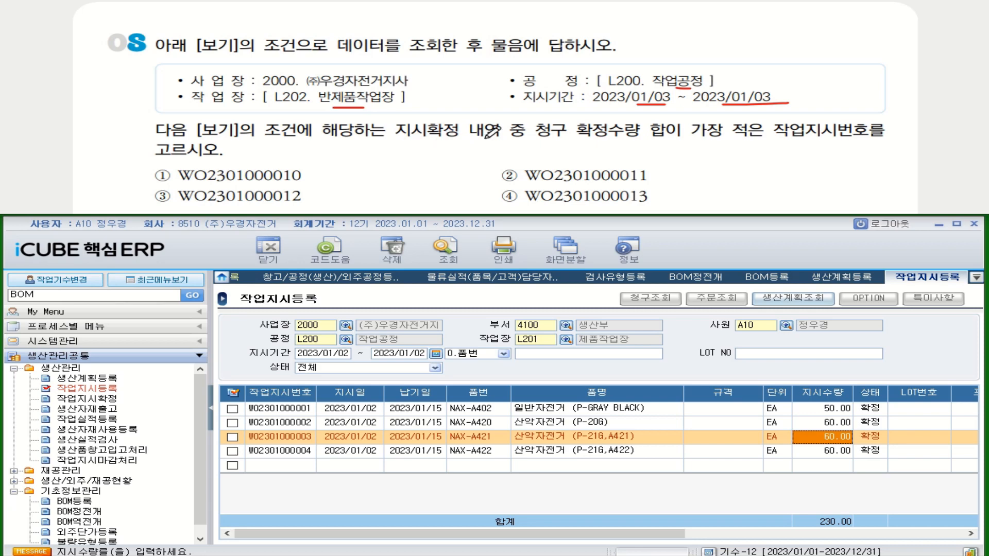
{"action": "left_click_drag", "start_coordinate": [578, 139], "coordinate": [675, 143]}
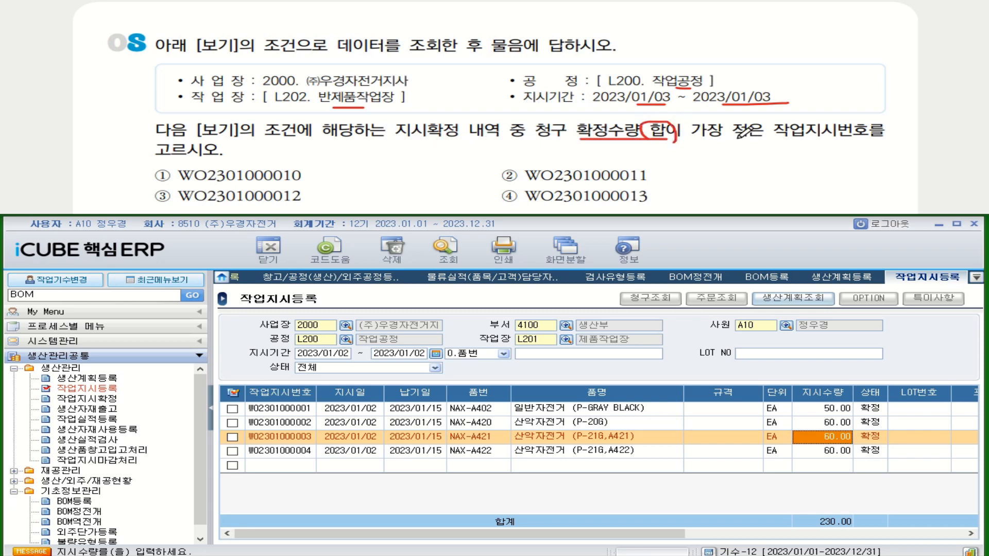
{"action": "left_click_drag", "start_coordinate": [738, 137], "coordinate": [871, 138]}
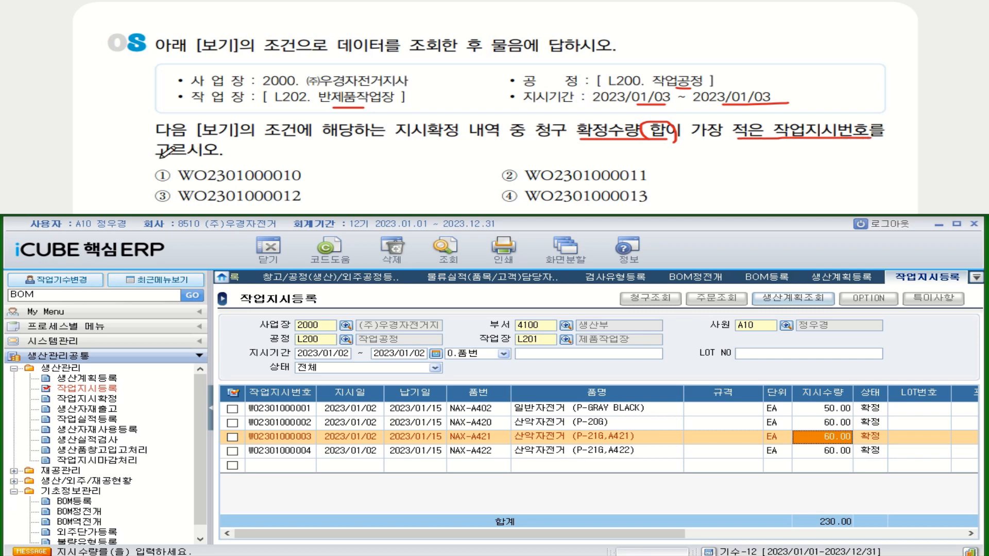
{"action": "left_click_drag", "start_coordinate": [164, 151], "coordinate": [216, 153]}
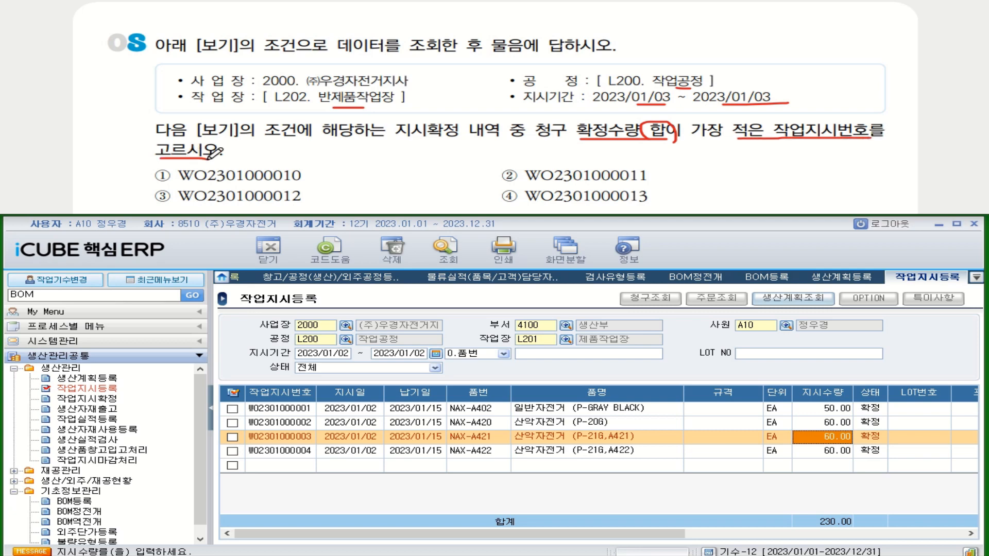
Open 작업지시확정 and set the 작업장 to L202 반제품작업장
{"action": "left_click", "coordinate": [86, 400]}
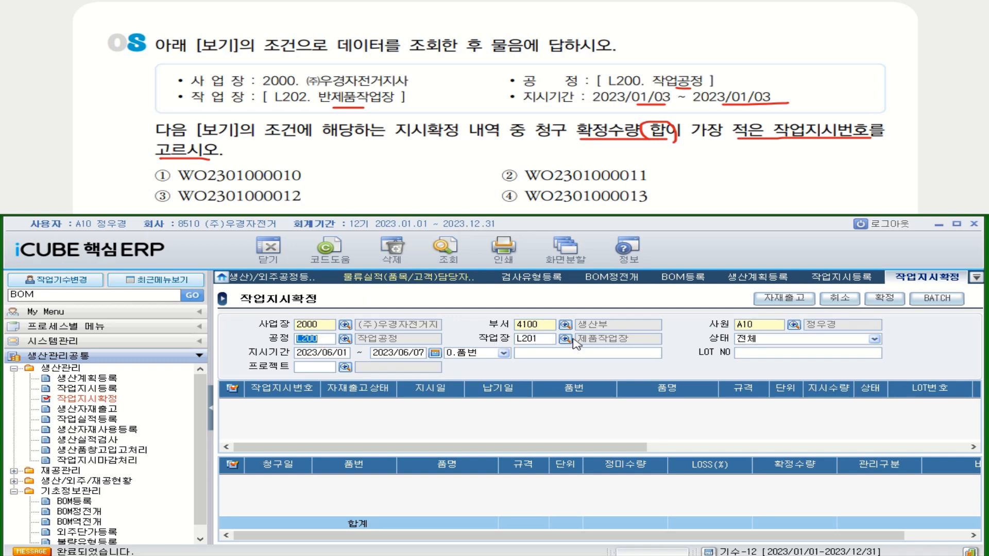
{"action": "key", "text": "Tab"}
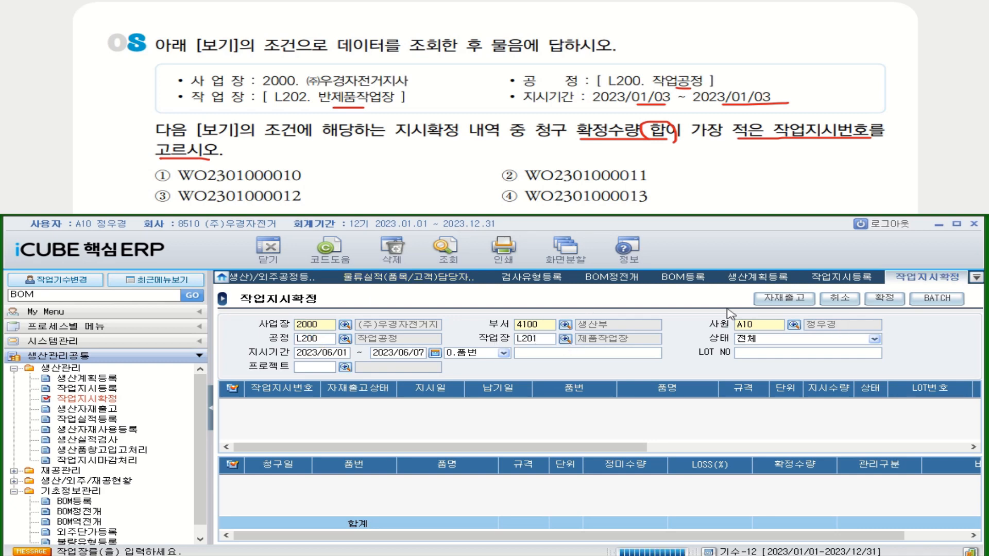
{"action": "key", "text": "F2"}
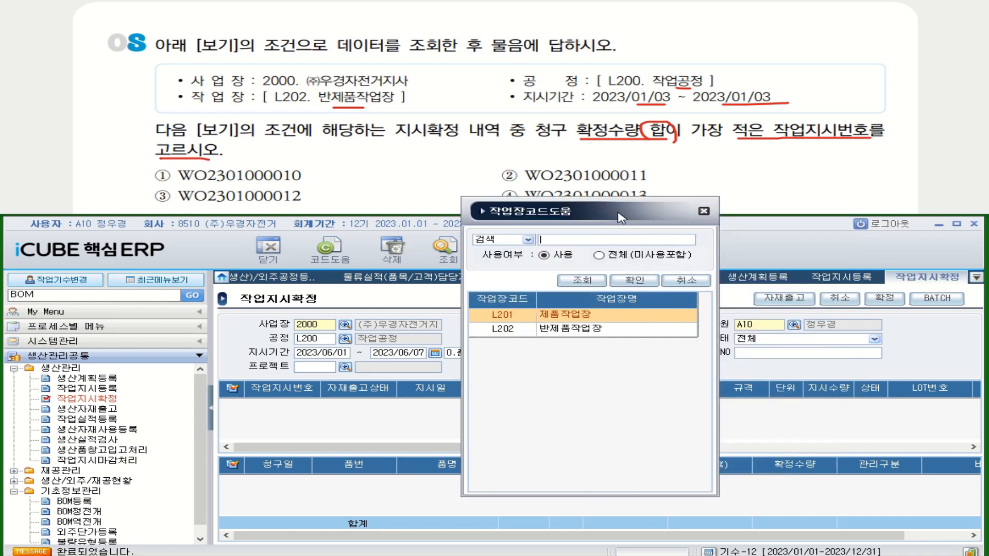
{"action": "double_click", "coordinate": [621, 327]}
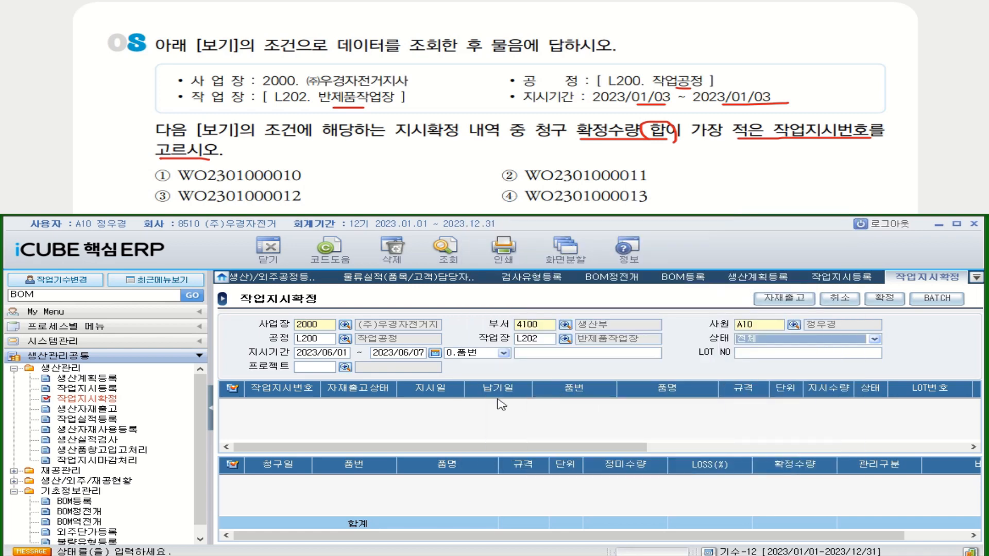
Query the confirmed work orders with 지시기간 2023/01/03 to 2023/01/03
{"action": "left_click", "coordinate": [344, 354]}
{"action": "type", "text": "2"}
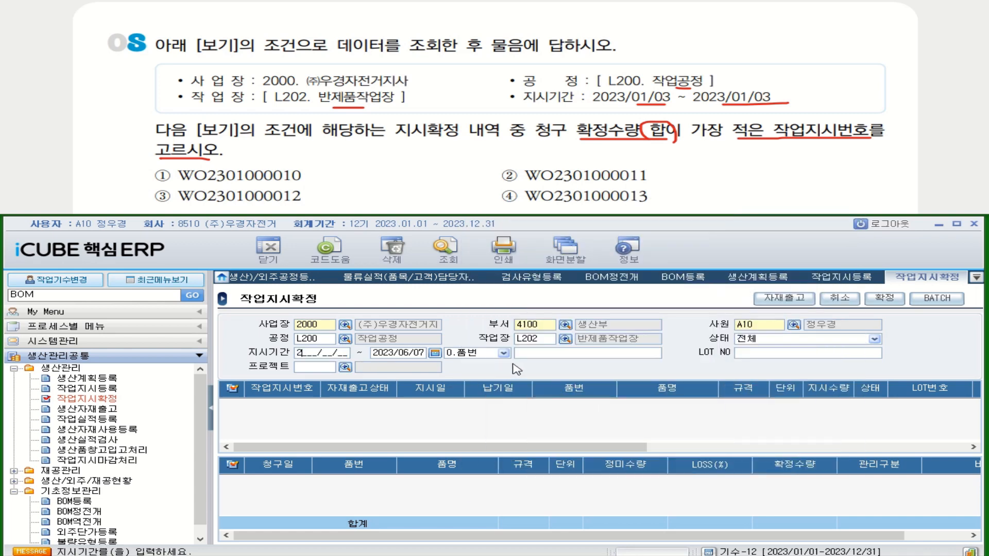
{"action": "type", "text": "0230103"}
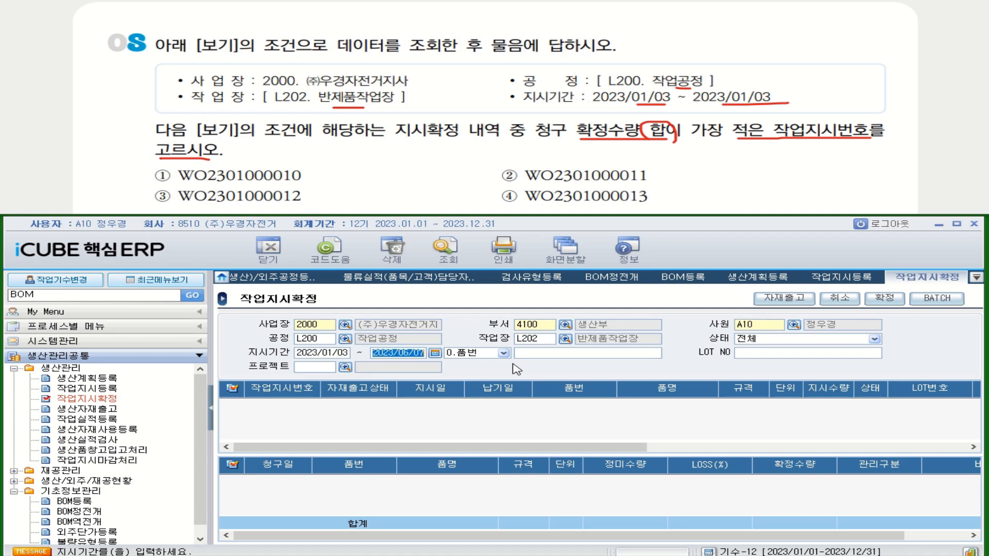
{"action": "type", "text": "20230103"}
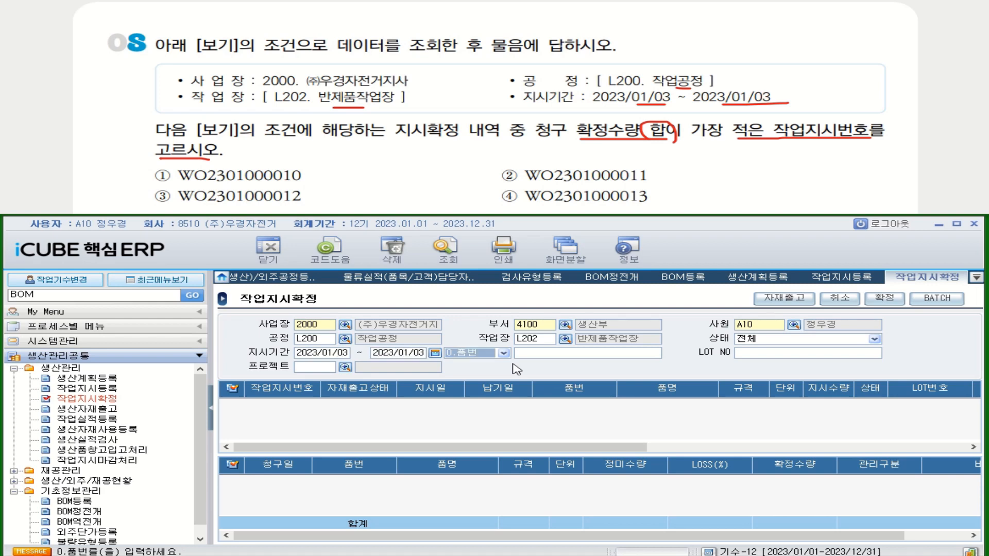
{"action": "key", "text": "Return"}
{"action": "key", "text": "Return"}
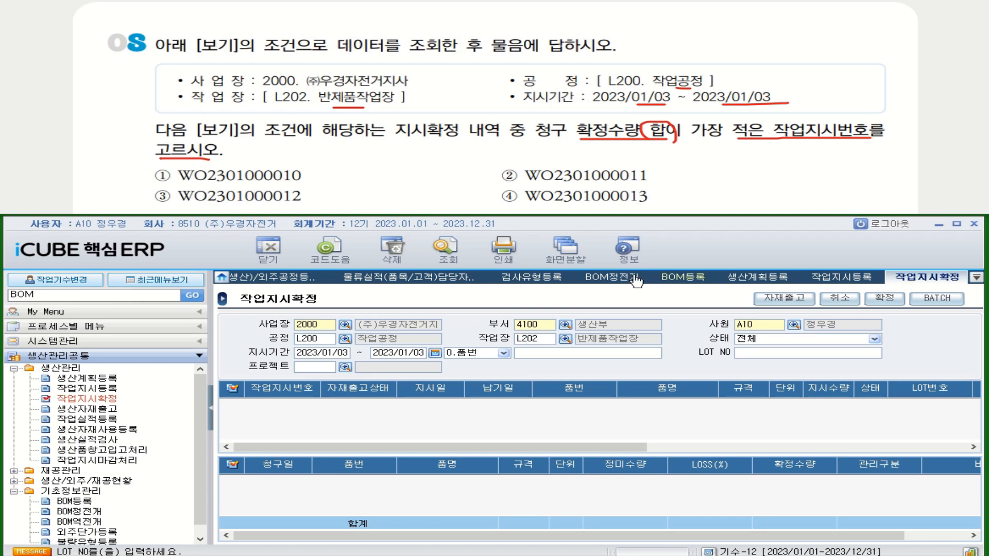
{"action": "left_click", "coordinate": [476, 263]}
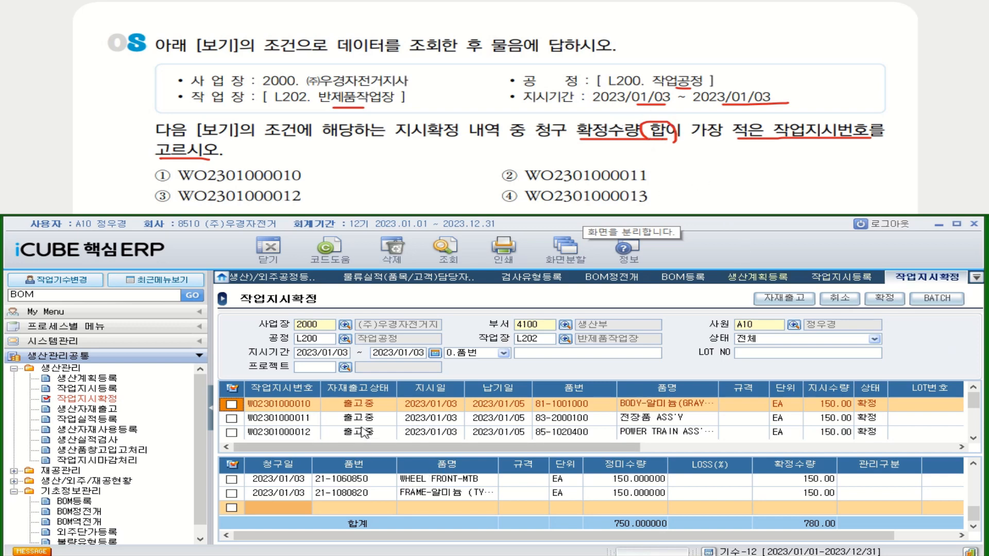
Select the work orders of options ① and ② and write their 확정수량 totals, 780 and 1,042, beside the options
{"action": "mouse_move", "coordinate": [974, 404]}
{"action": "left_mouse_down"}
{"action": "mouse_move", "coordinate": [974, 430]}
{"action": "mouse_move", "coordinate": [974, 403]}
{"action": "left_mouse_up"}
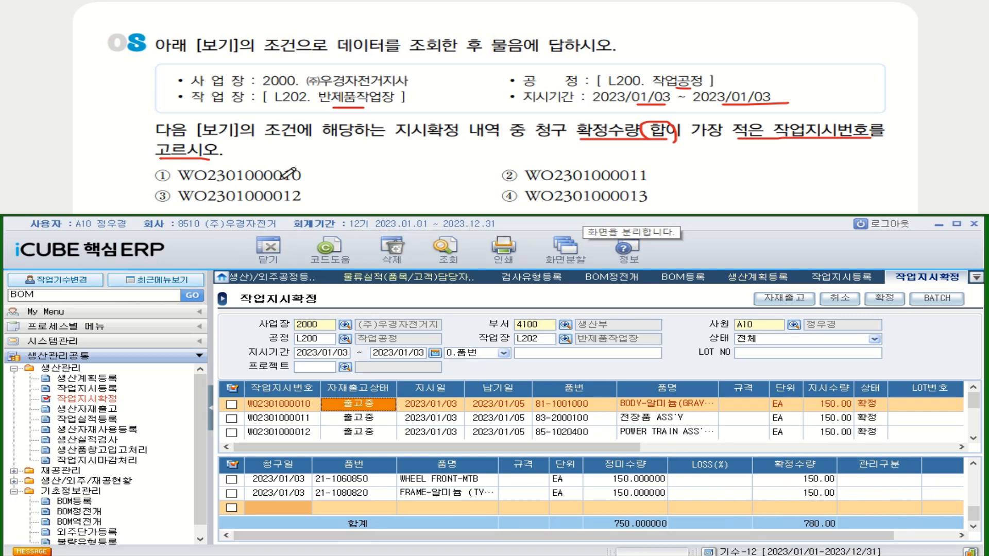
{"action": "left_click", "coordinate": [298, 408]}
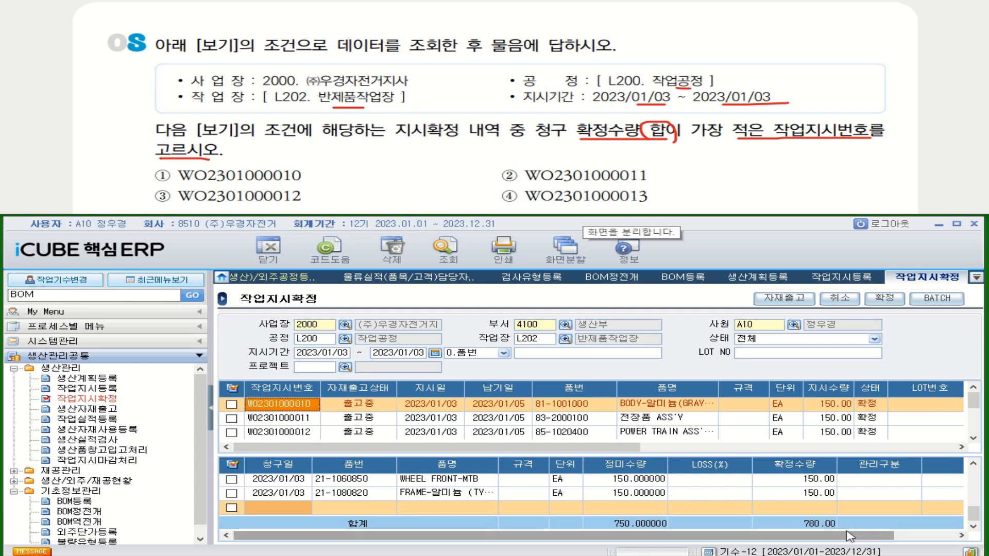
{"action": "mouse_move", "coordinate": [322, 166]}
{"action": "left_mouse_down"}
{"action": "mouse_move", "coordinate": [325, 175]}
{"action": "mouse_move", "coordinate": [355, 165]}
{"action": "mouse_move", "coordinate": [347, 179]}
{"action": "mouse_move", "coordinate": [363, 173]}
{"action": "left_mouse_up"}
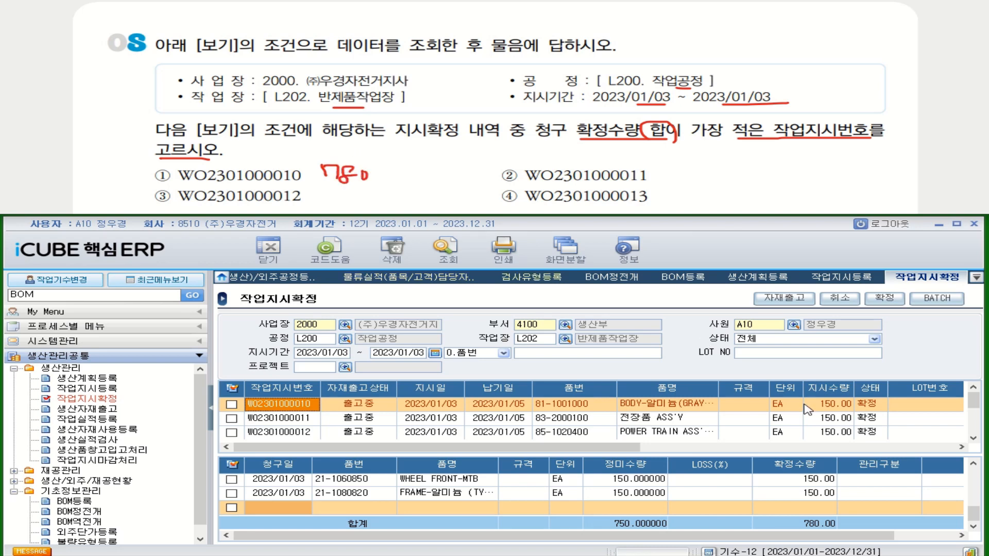
{"action": "left_click", "coordinate": [306, 419]}
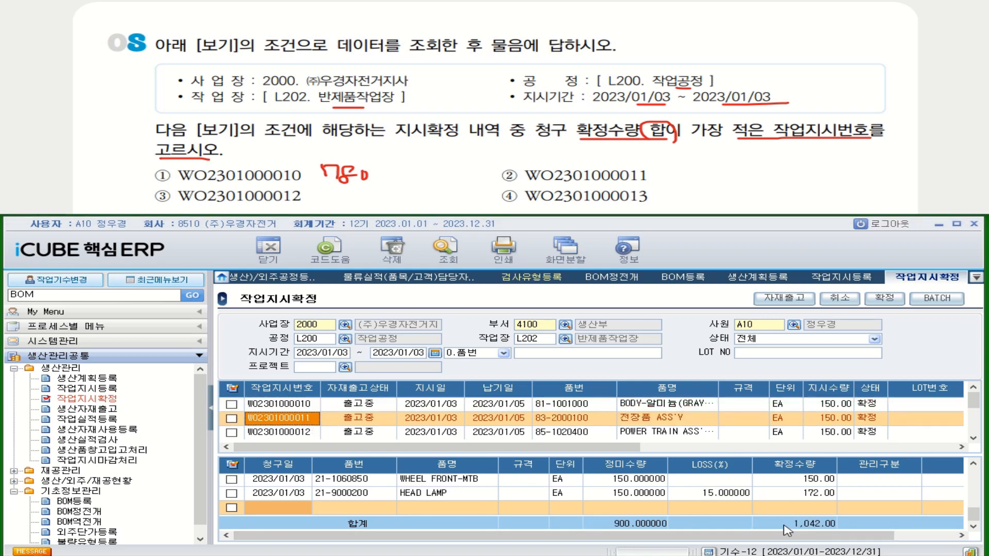
{"action": "mouse_move", "coordinate": [672, 166]}
{"action": "left_mouse_down"}
{"action": "mouse_move", "coordinate": [672, 182]}
{"action": "mouse_move", "coordinate": [690, 165]}
{"action": "mouse_move", "coordinate": [705, 182]}
{"action": "mouse_move", "coordinate": [735, 177]}
{"action": "left_mouse_up"}
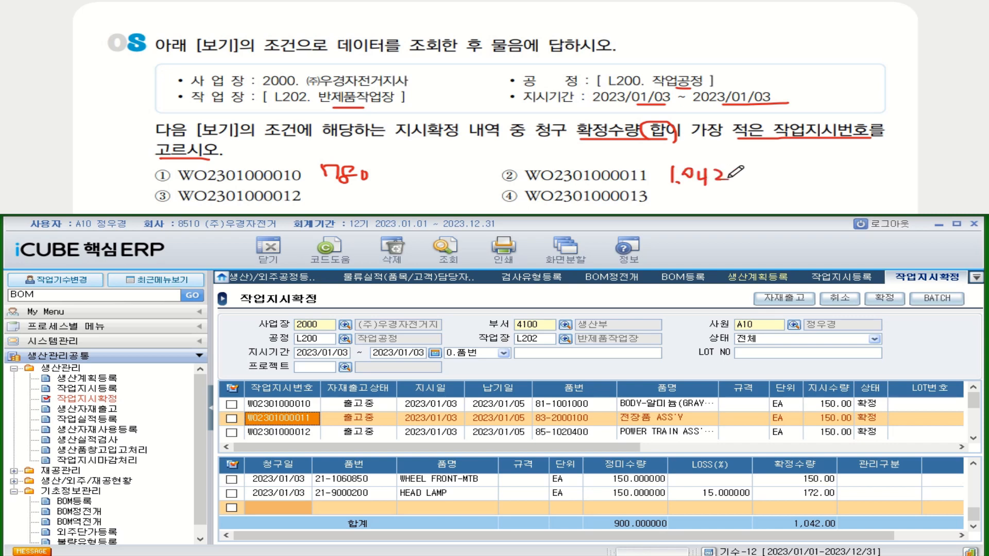
Select the work orders of options ③ and ④ and write their 확정수량 totals, 1,050 and 900, beside the options
{"action": "left_click", "coordinate": [309, 432]}
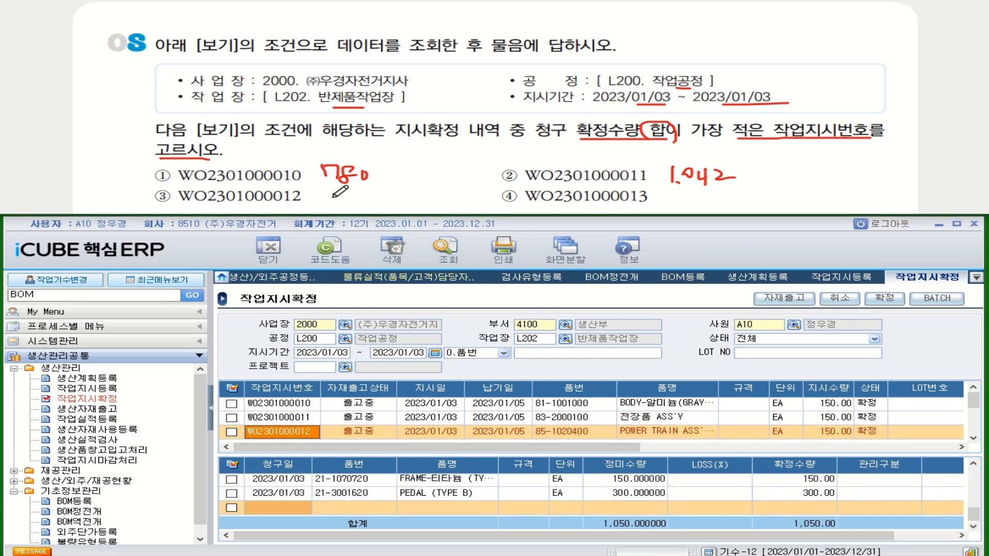
{"action": "mouse_move", "coordinate": [336, 192]}
{"action": "left_mouse_down"}
{"action": "mouse_move", "coordinate": [334, 204]}
{"action": "mouse_move", "coordinate": [374, 189]}
{"action": "mouse_move", "coordinate": [371, 202]}
{"action": "mouse_move", "coordinate": [387, 196]}
{"action": "left_mouse_up"}
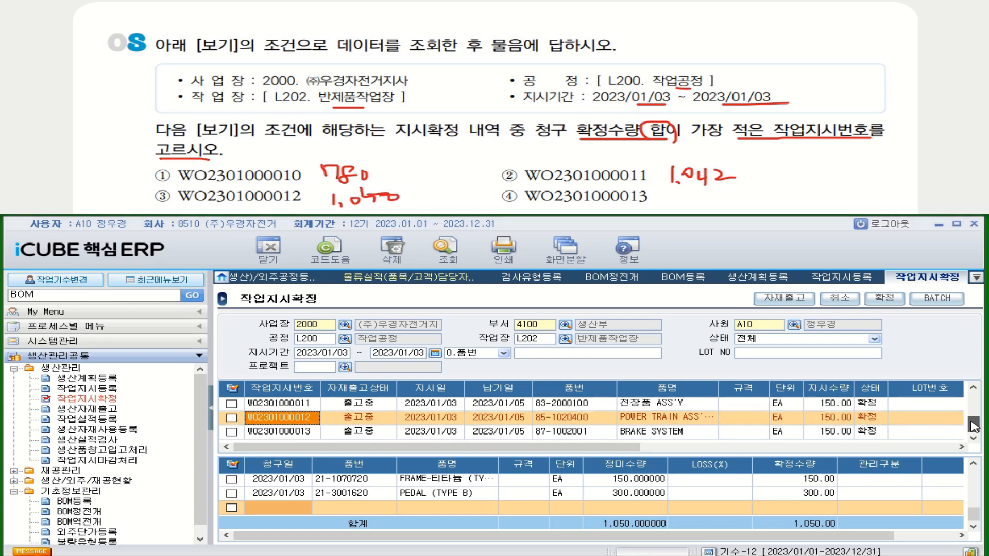
{"action": "left_click_drag", "start_coordinate": [973, 399], "coordinate": [973, 426]}
{"action": "left_click", "coordinate": [267, 431]}
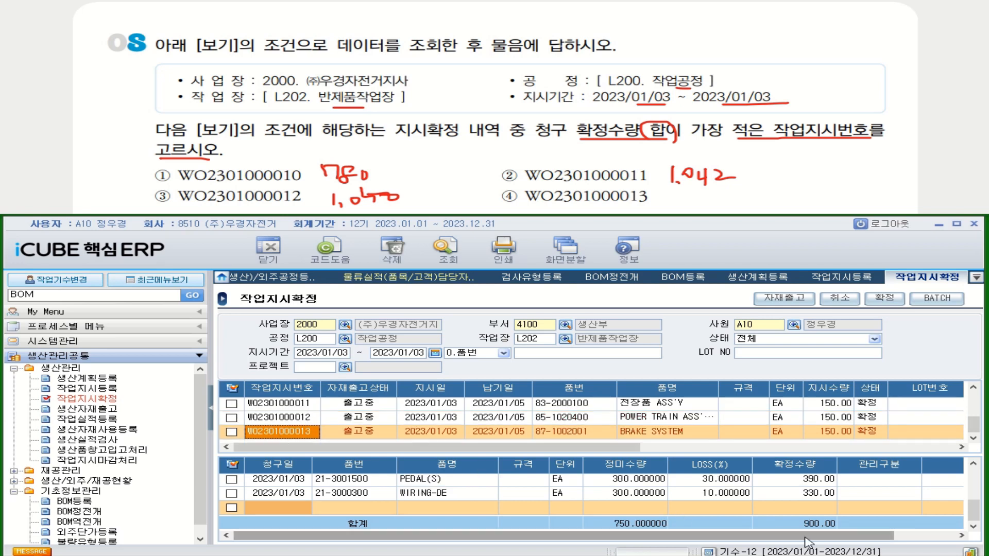
{"action": "mouse_move", "coordinate": [689, 195]}
{"action": "left_mouse_down"}
{"action": "mouse_move", "coordinate": [684, 209]}
{"action": "mouse_move", "coordinate": [714, 195]}
{"action": "left_mouse_up"}
{"action": "left_click", "coordinate": [698, 202]}
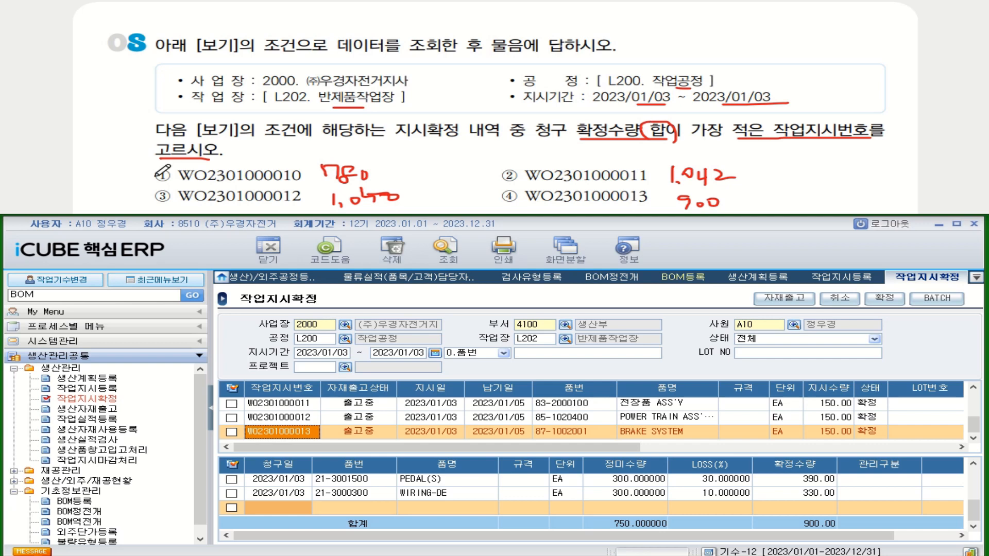
{"action": "mouse_move", "coordinate": [143, 165]}
{"action": "left_mouse_down"}
{"action": "mouse_move", "coordinate": [153, 179]}
{"action": "mouse_move", "coordinate": [194, 159]}
{"action": "left_mouse_up"}
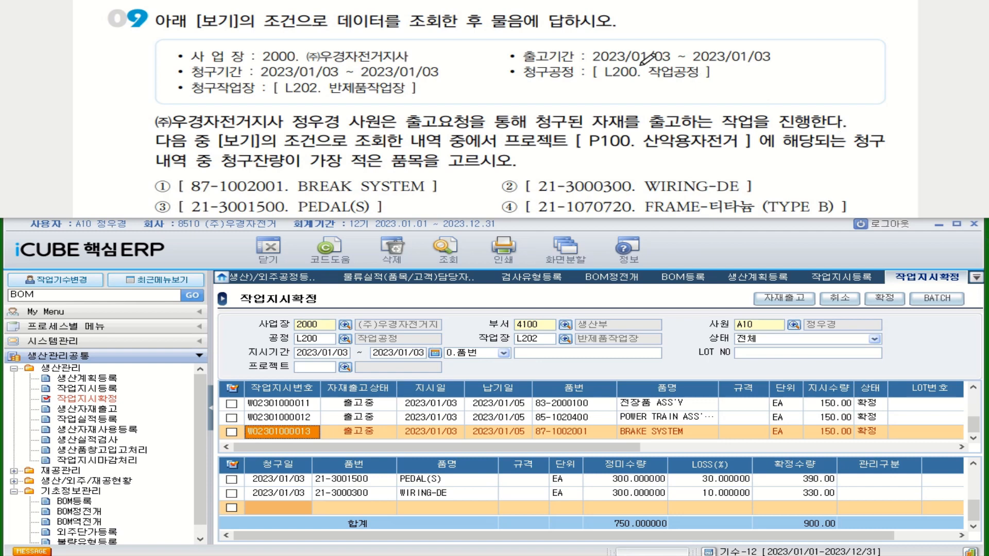
Mark up question 9: underline its dates, 작업공정, 반제품작업장, 산악용자전거 and the 청구잔량 phrase, box 출고요청을 통해 and circle 적은
{"action": "left_click_drag", "start_coordinate": [639, 66], "coordinate": [771, 64]}
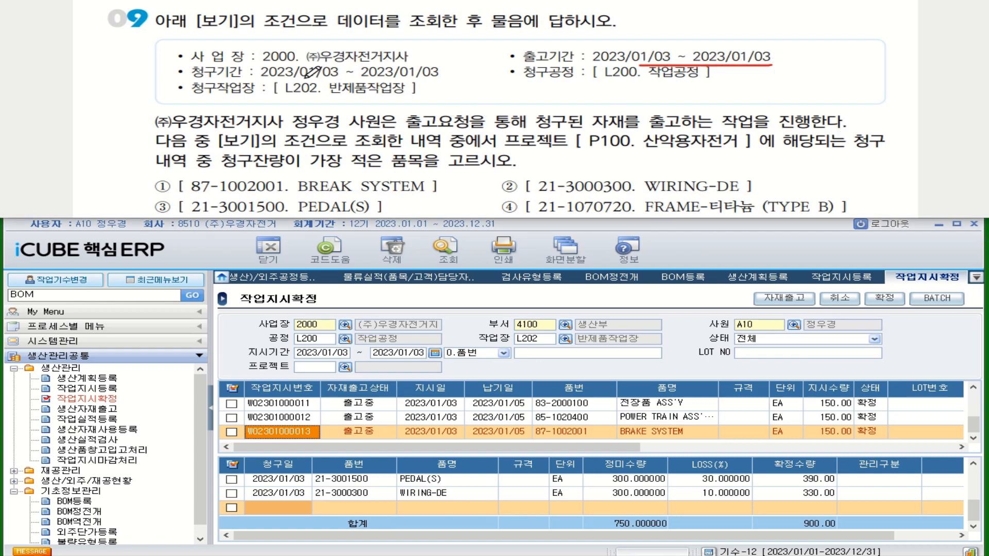
{"action": "left_click_drag", "start_coordinate": [305, 78], "coordinate": [437, 74]}
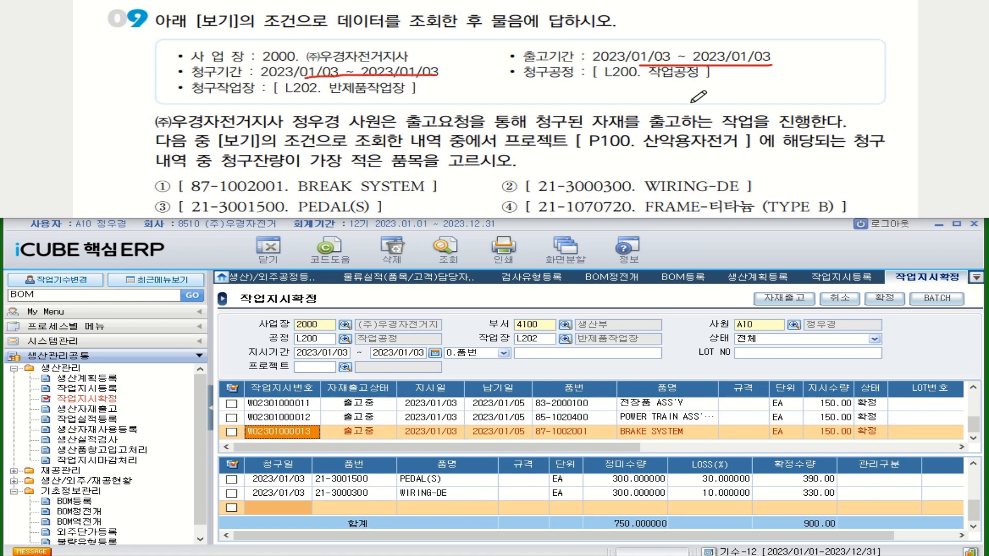
{"action": "left_click_drag", "start_coordinate": [646, 80], "coordinate": [697, 80]}
{"action": "left_click_drag", "start_coordinate": [331, 95], "coordinate": [401, 96]}
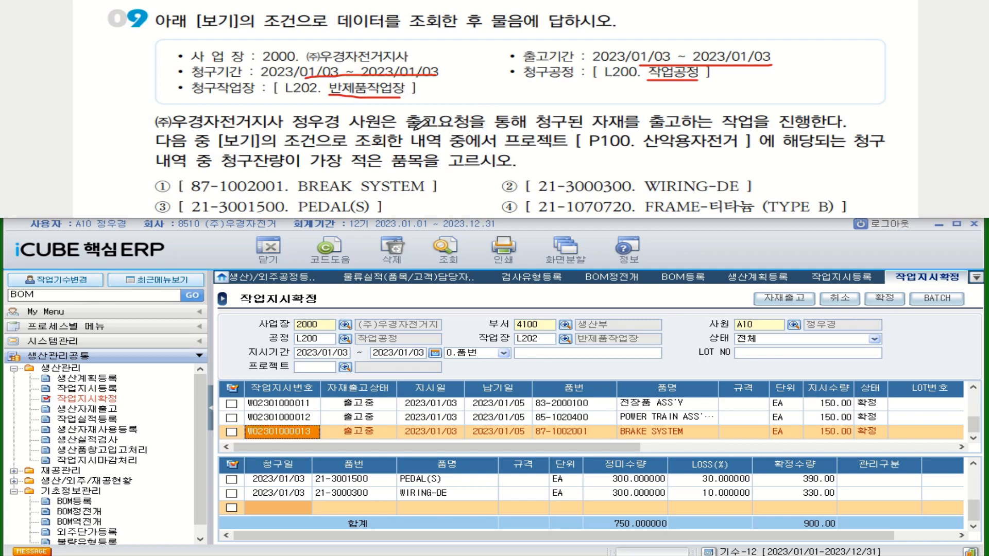
{"action": "mouse_move", "coordinate": [398, 110]}
{"action": "left_mouse_down"}
{"action": "mouse_move", "coordinate": [399, 127]}
{"action": "mouse_move", "coordinate": [455, 113]}
{"action": "mouse_move", "coordinate": [526, 113]}
{"action": "mouse_move", "coordinate": [492, 127]}
{"action": "mouse_move", "coordinate": [400, 128]}
{"action": "left_mouse_up"}
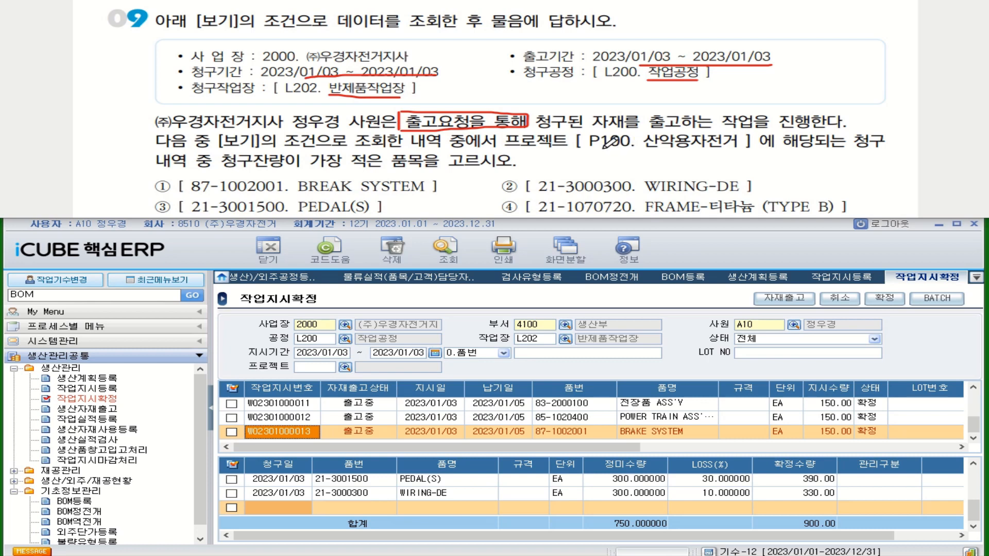
{"action": "left_click_drag", "start_coordinate": [648, 153], "coordinate": [728, 153]}
{"action": "mouse_move", "coordinate": [222, 168]}
{"action": "left_mouse_down"}
{"action": "mouse_move", "coordinate": [355, 170]}
{"action": "mouse_move", "coordinate": [384, 160]}
{"action": "mouse_move", "coordinate": [360, 171]}
{"action": "left_mouse_up"}
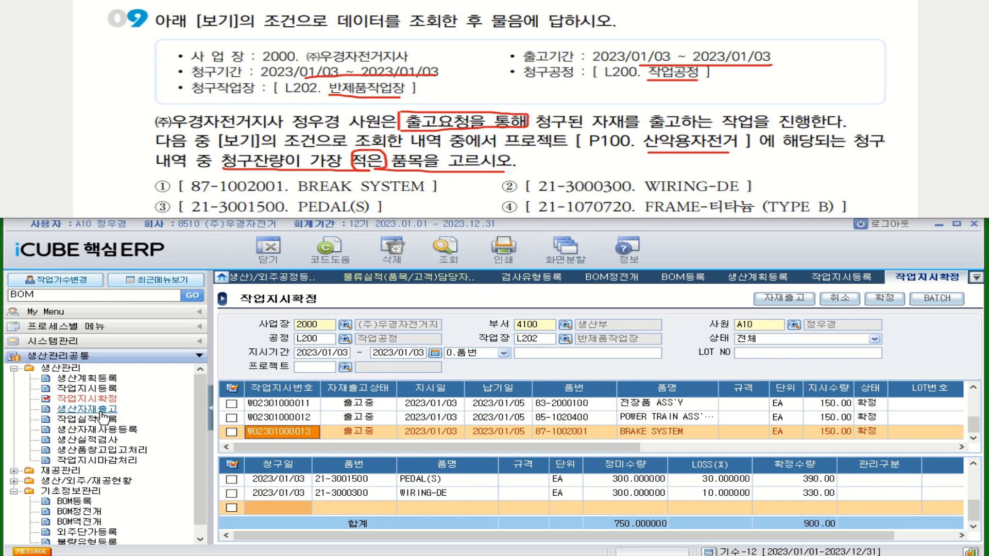
Open 생산자재출고 and query the releases with 출고기간 2023/01/03 to 2023/01/03
{"action": "left_click", "coordinate": [109, 411]}
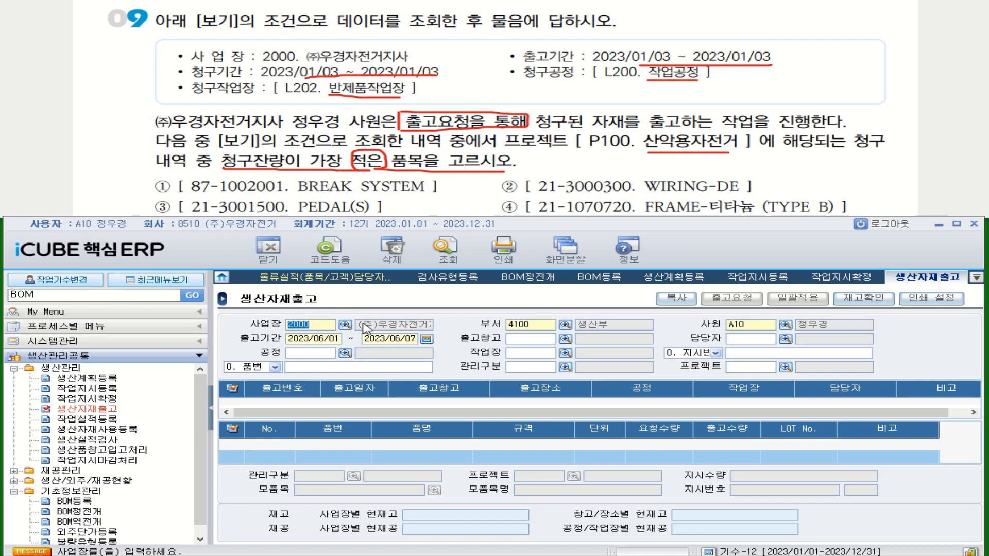
{"action": "left_click", "coordinate": [333, 340]}
{"action": "type", "text": "202"}
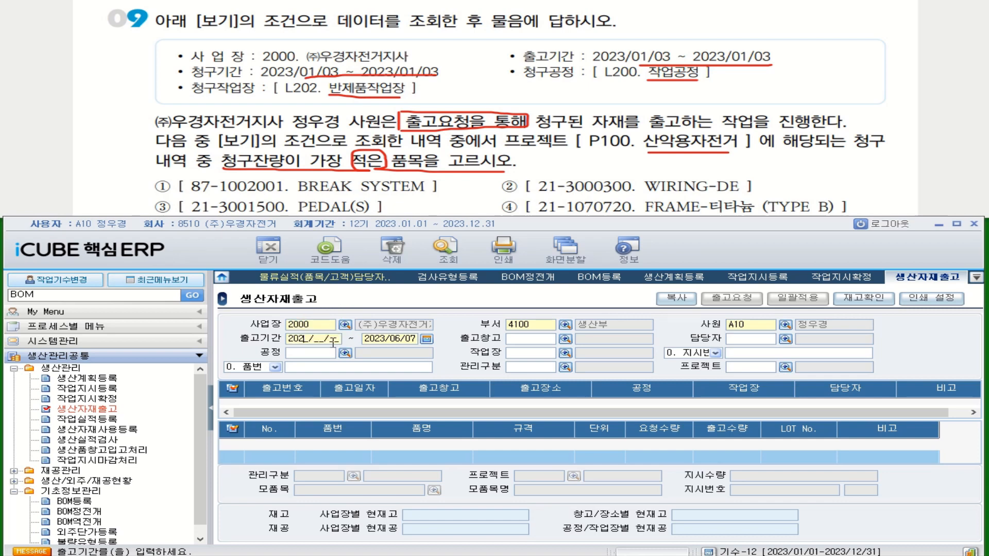
{"action": "type", "text": "3010320230103"}
{"action": "left_click", "coordinate": [790, 460]}
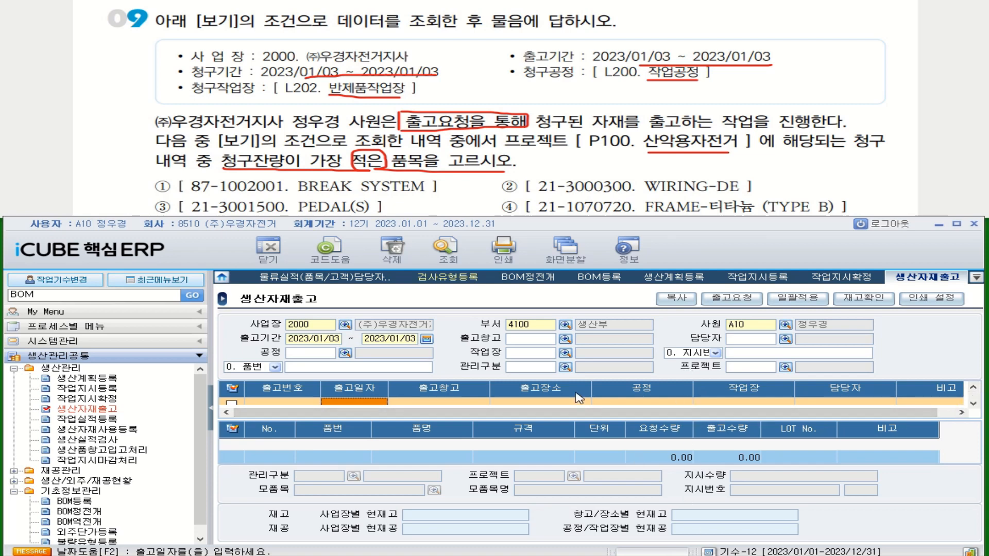
{"action": "left_click_drag", "start_coordinate": [618, 211], "coordinate": [610, 240]}
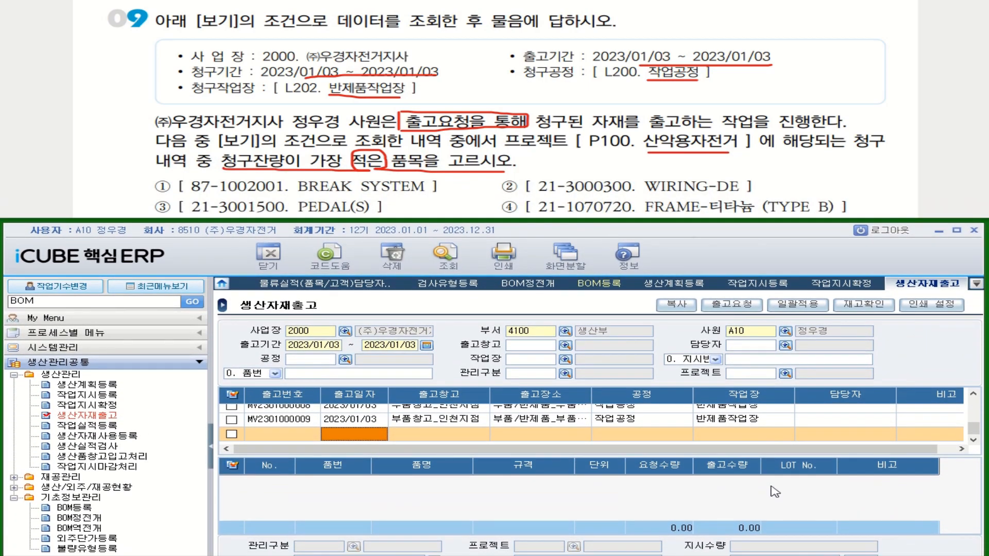
{"action": "left_click", "coordinate": [375, 422]}
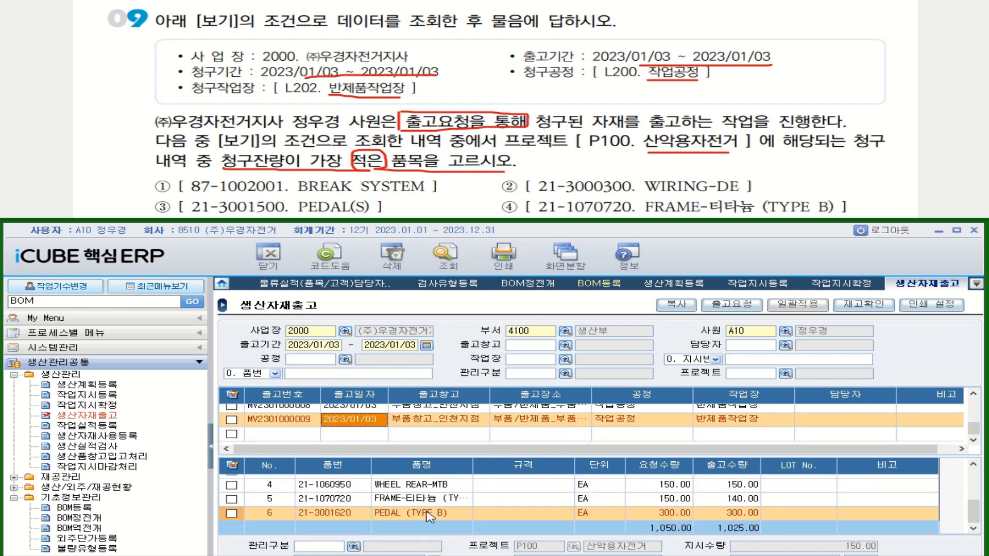
{"action": "scroll", "coordinate": [270, 424], "scroll_direction": "up", "scroll_amount": 2}
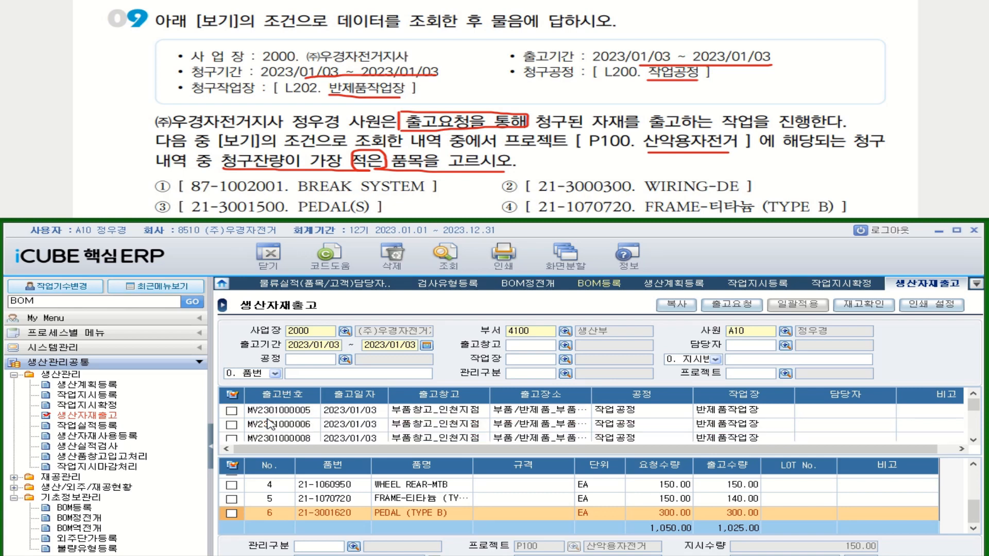
{"action": "left_click", "coordinate": [276, 411]}
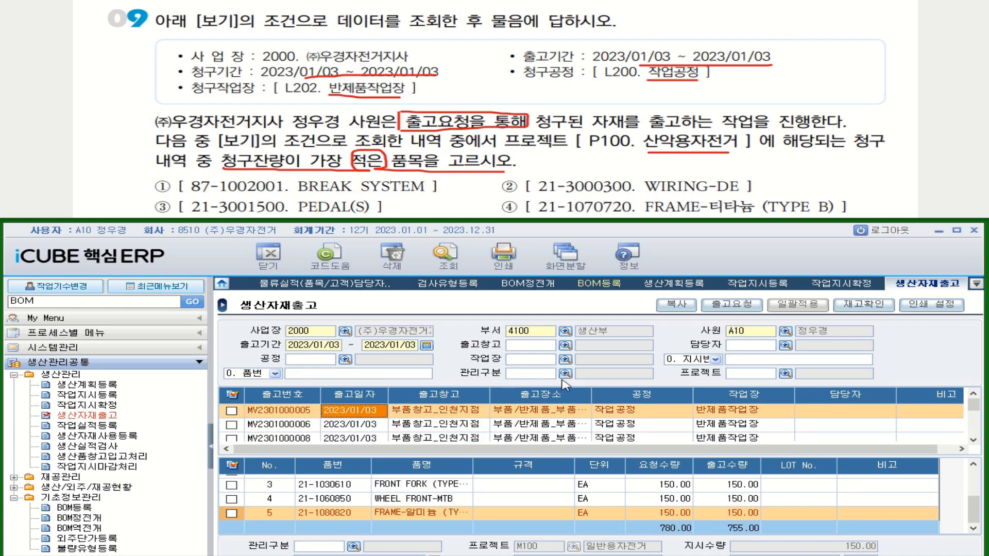
Check all releases, then query their 출고요청 with 청구기간 2023/01/03 to 2023/01/03
{"action": "left_click", "coordinate": [233, 395]}
{"action": "left_click", "coordinate": [727, 307]}
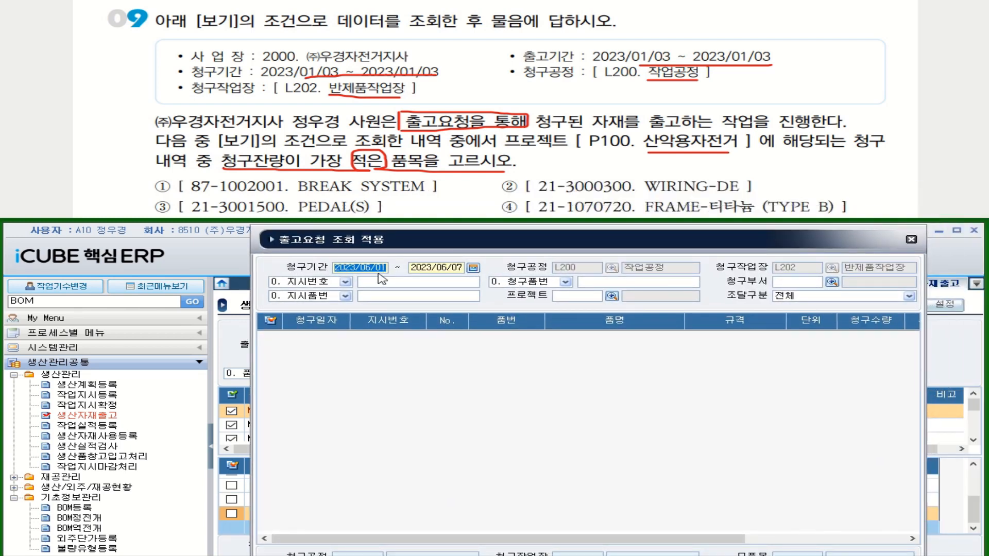
{"action": "type", "text": "2023"}
{"action": "type", "text": "01032"}
{"action": "type", "text": "0230103"}
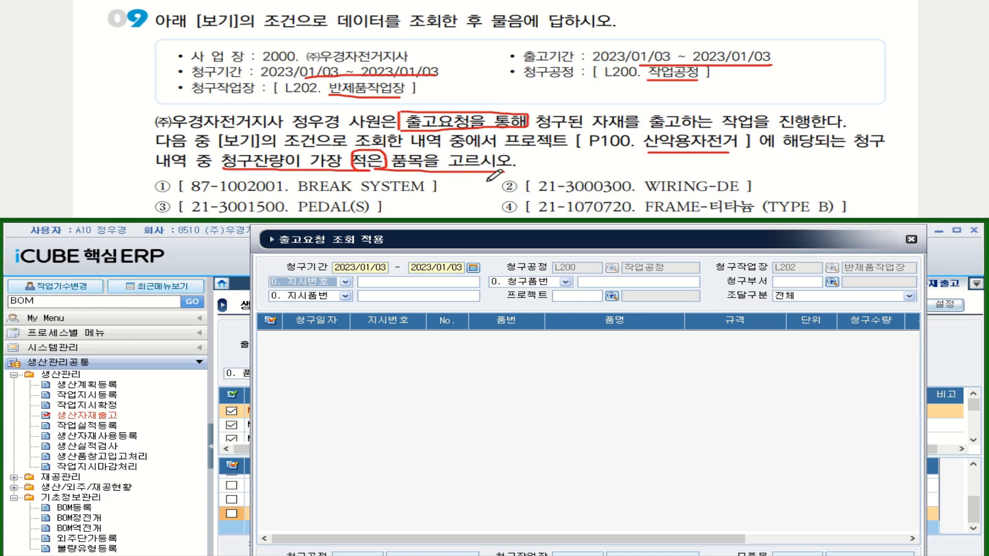
{"action": "left_click_drag", "start_coordinate": [551, 241], "coordinate": [537, 154]}
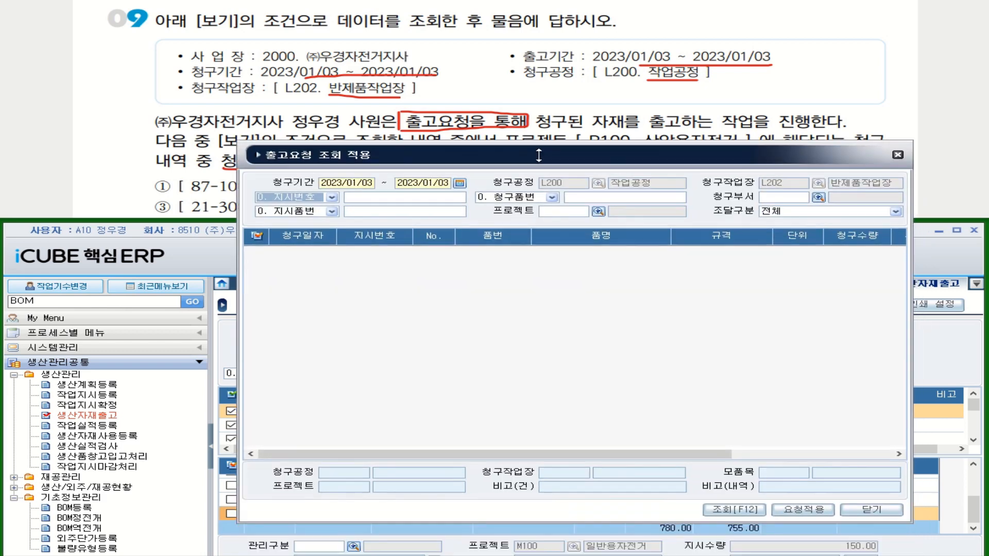
{"action": "left_click", "coordinate": [748, 510]}
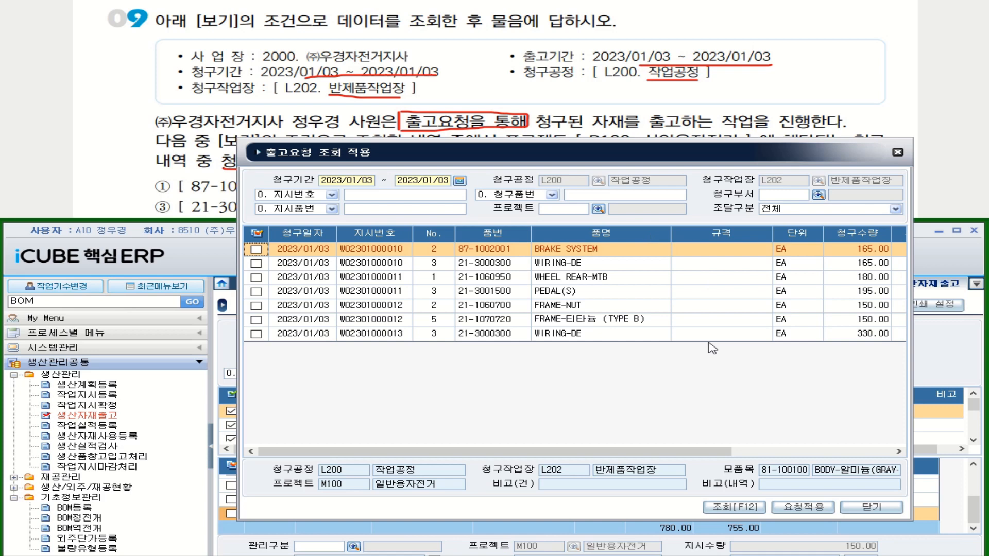
Restrict the 출고요청 query to 프로젝트 P100 산악용자전거 and run it
{"action": "left_click_drag", "start_coordinate": [667, 152], "coordinate": [656, 227]}
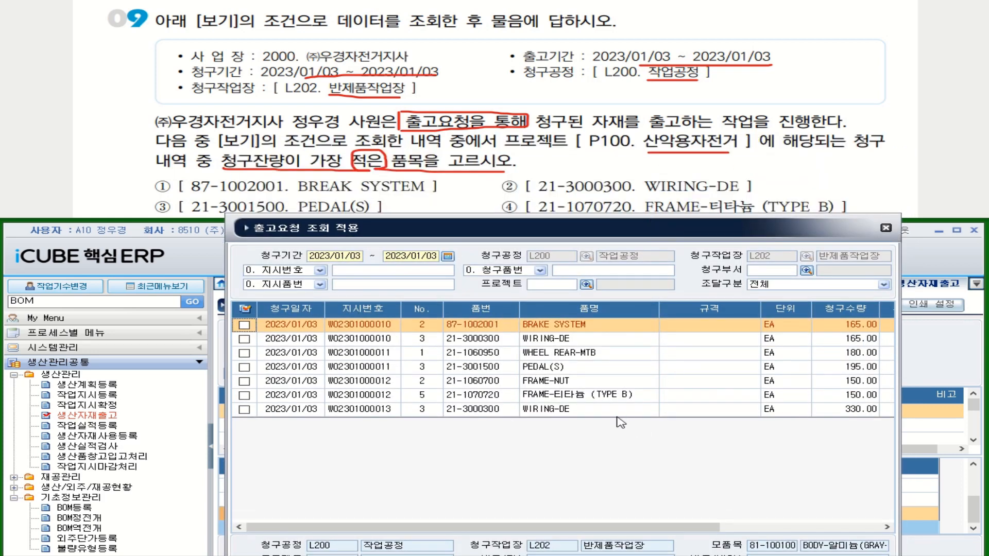
{"action": "left_click_drag", "start_coordinate": [654, 233], "coordinate": [648, 195]}
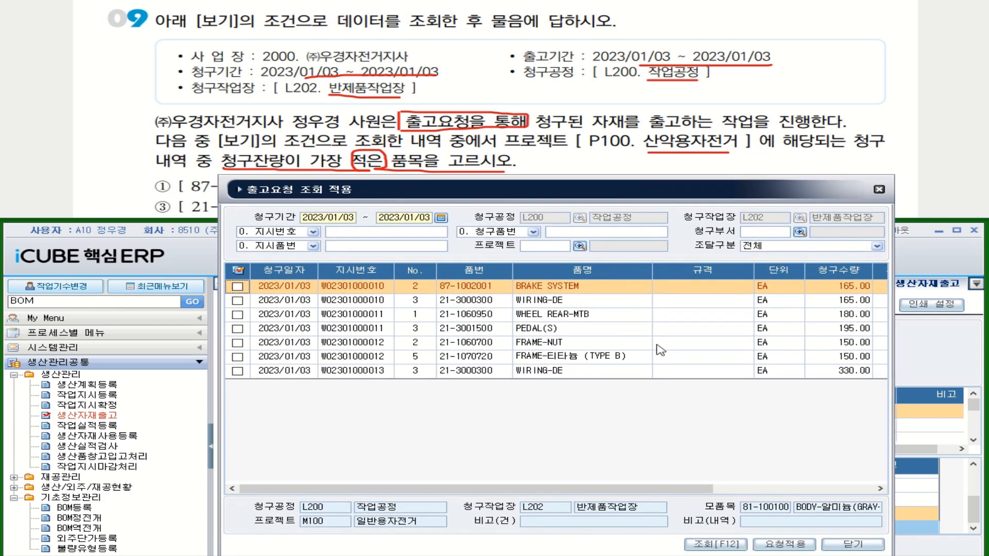
{"action": "left_click", "coordinate": [525, 246]}
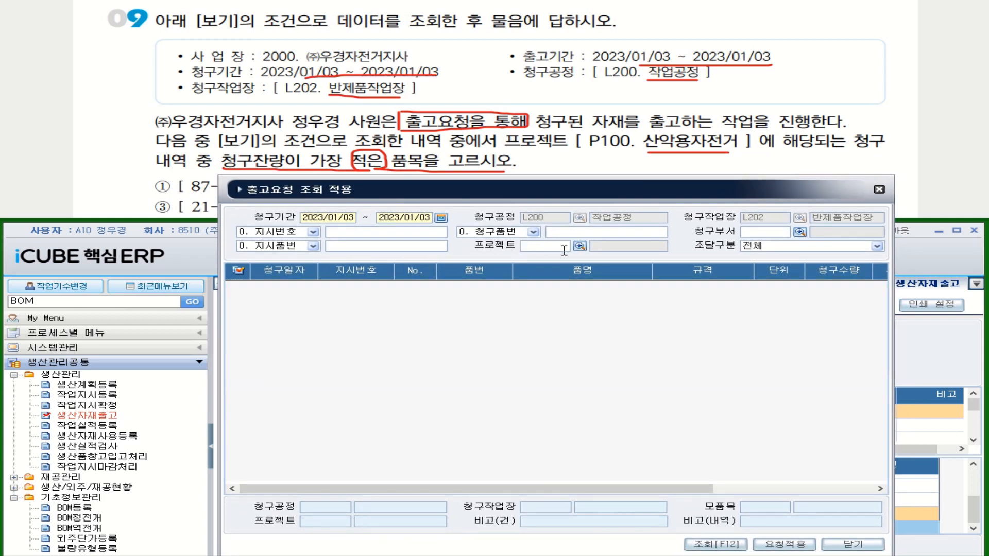
{"action": "left_click", "coordinate": [564, 251]}
{"action": "key", "text": "F2"}
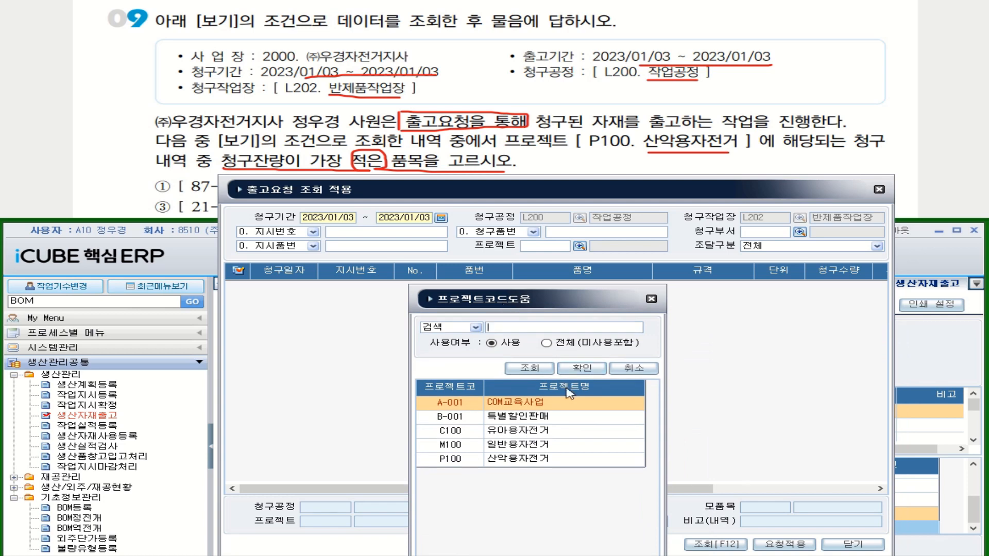
{"action": "left_click", "coordinate": [526, 459]}
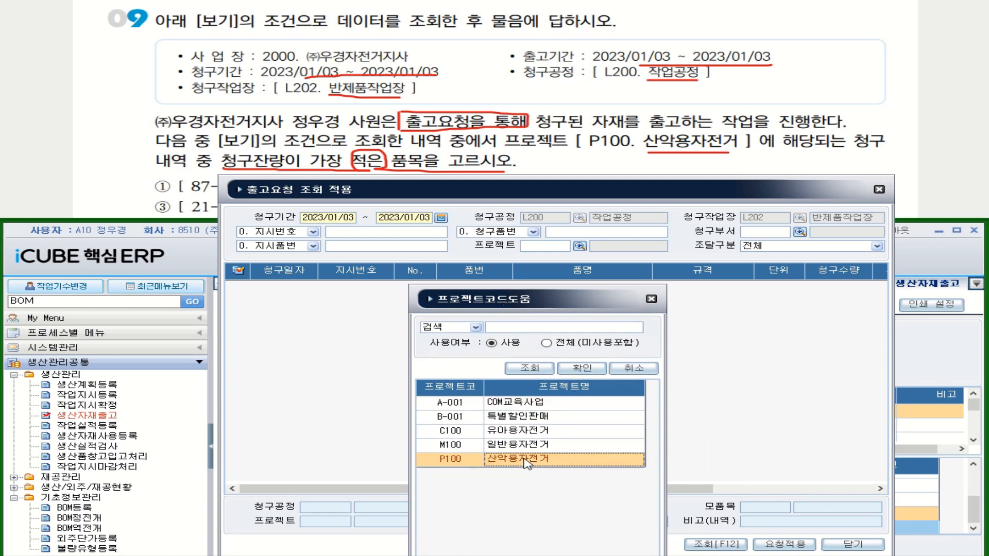
{"action": "double_click", "coordinate": [526, 460]}
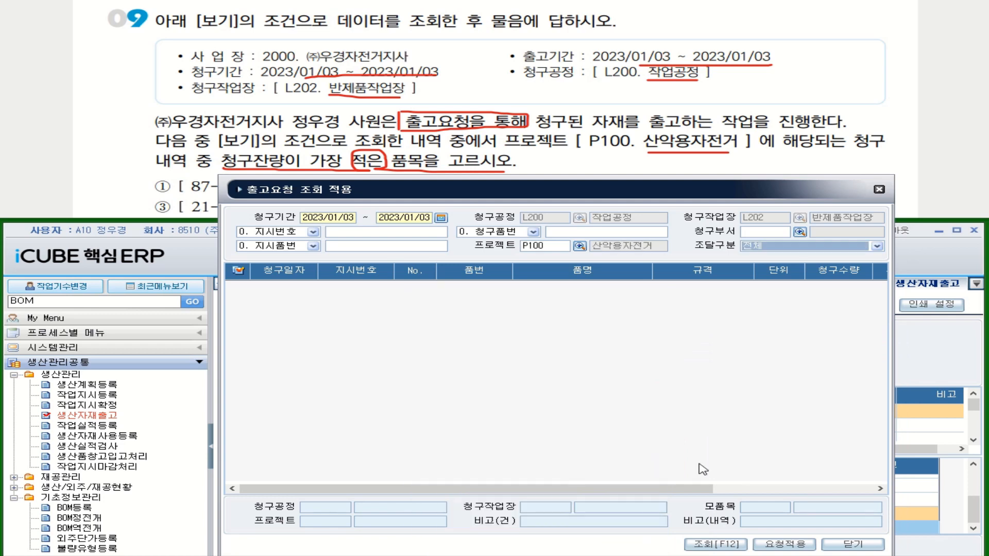
{"action": "left_click", "coordinate": [718, 545]}
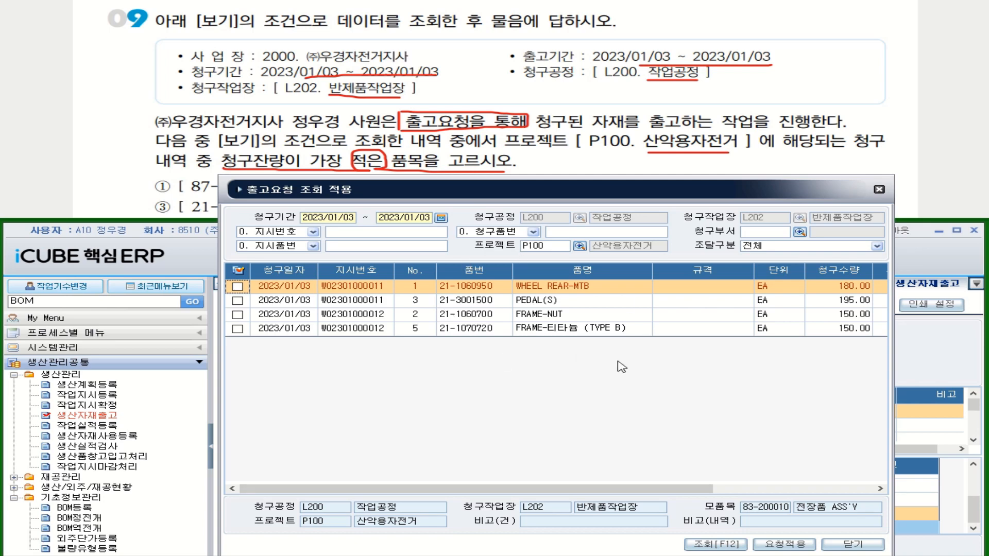
Compare the 청구잔량 values, tick option ④ FRAME-티타늄 (TYPE B) as the answer to question 9, and close the 출고요청 query
{"action": "left_click_drag", "start_coordinate": [545, 489], "coordinate": [682, 496]}
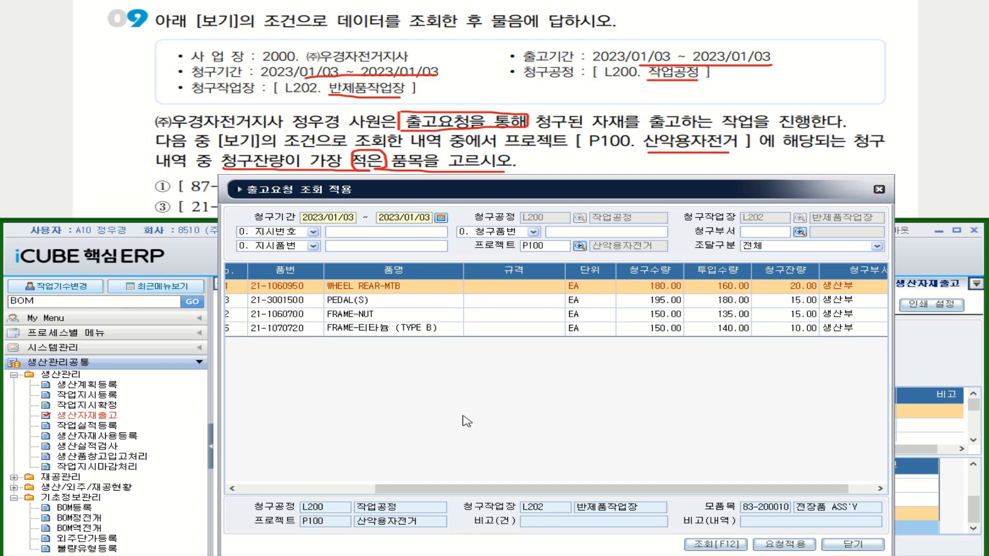
{"action": "left_click_drag", "start_coordinate": [546, 194], "coordinate": [536, 241]}
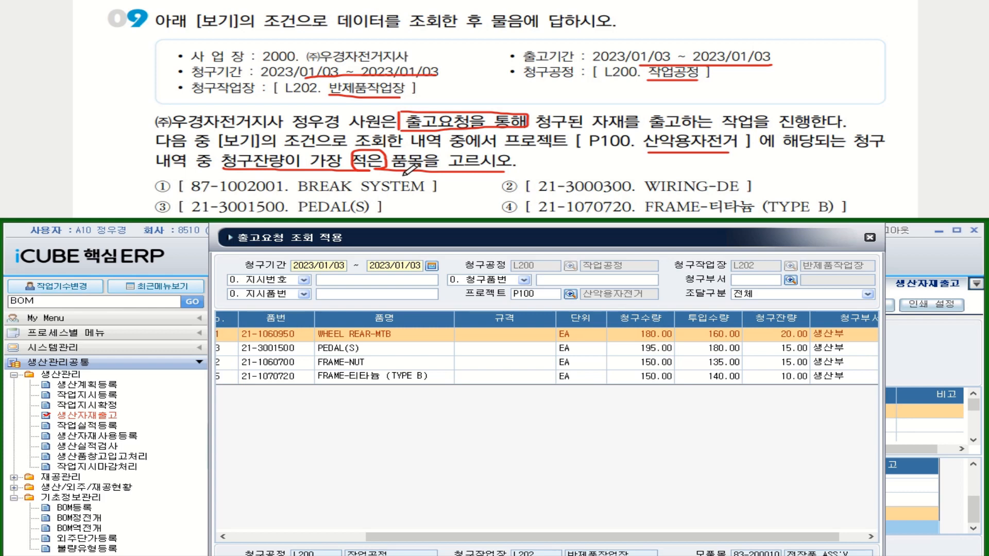
{"action": "left_click", "coordinate": [801, 378]}
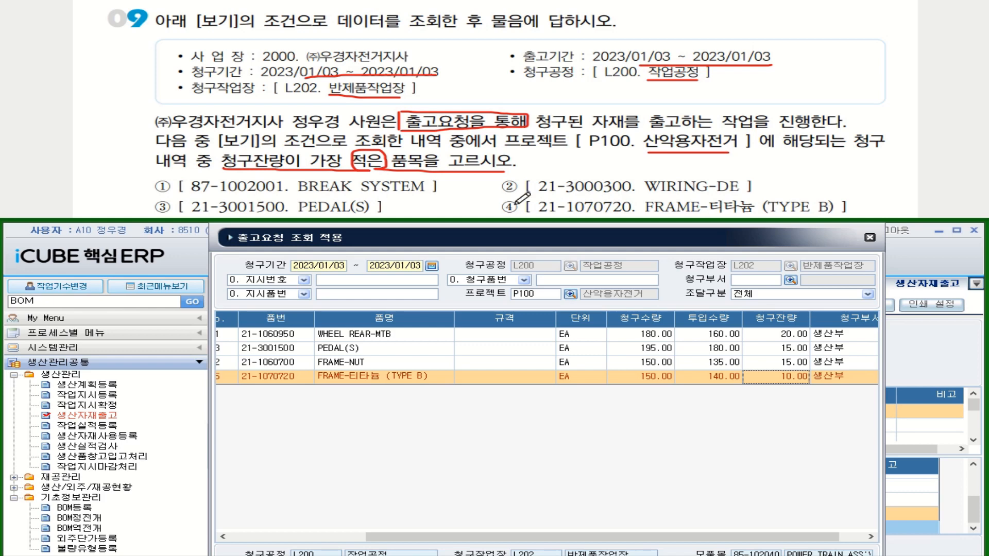
{"action": "mouse_move", "coordinate": [500, 202]}
{"action": "left_mouse_down"}
{"action": "mouse_move", "coordinate": [510, 210]}
{"action": "mouse_move", "coordinate": [526, 200]}
{"action": "left_mouse_up"}
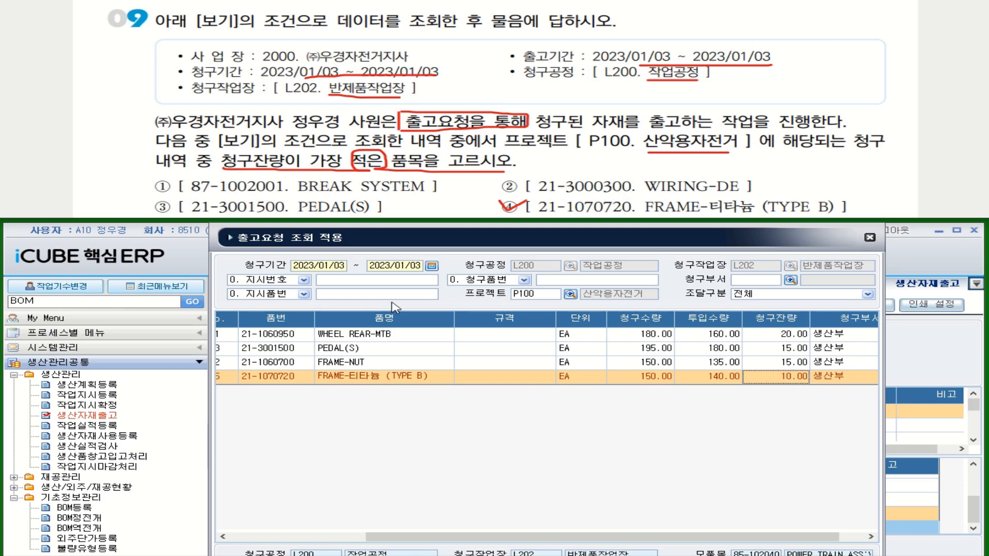
{"action": "left_click_drag", "start_coordinate": [576, 239], "coordinate": [577, 190]}
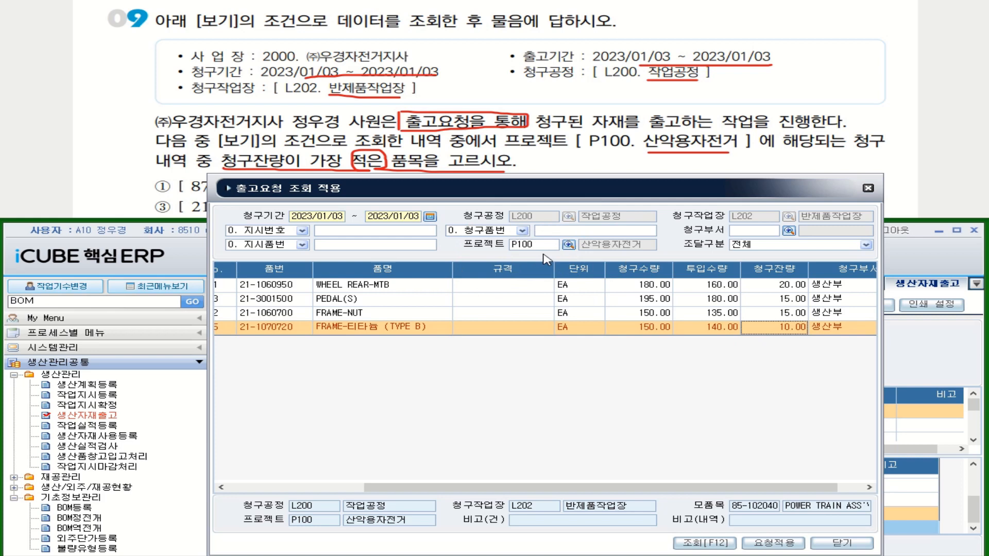
{"action": "left_click", "coordinate": [842, 544]}
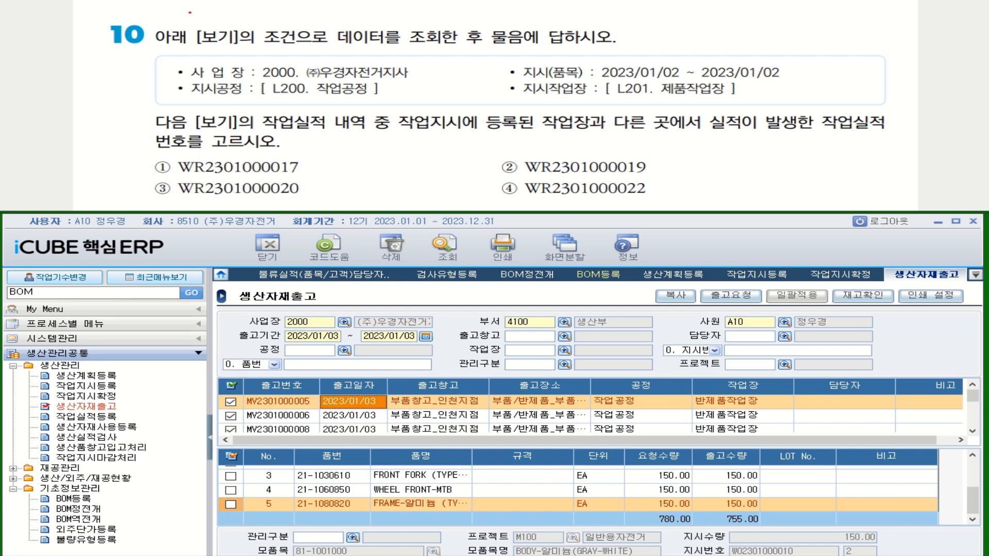
Mark up question 10: underline the 지시 dates, 작업공정, 제품작업장, 곳에서 실적이 and the 실적번호 request, and circle 작업장
{"action": "left_click_drag", "start_coordinate": [636, 79], "coordinate": [779, 79]}
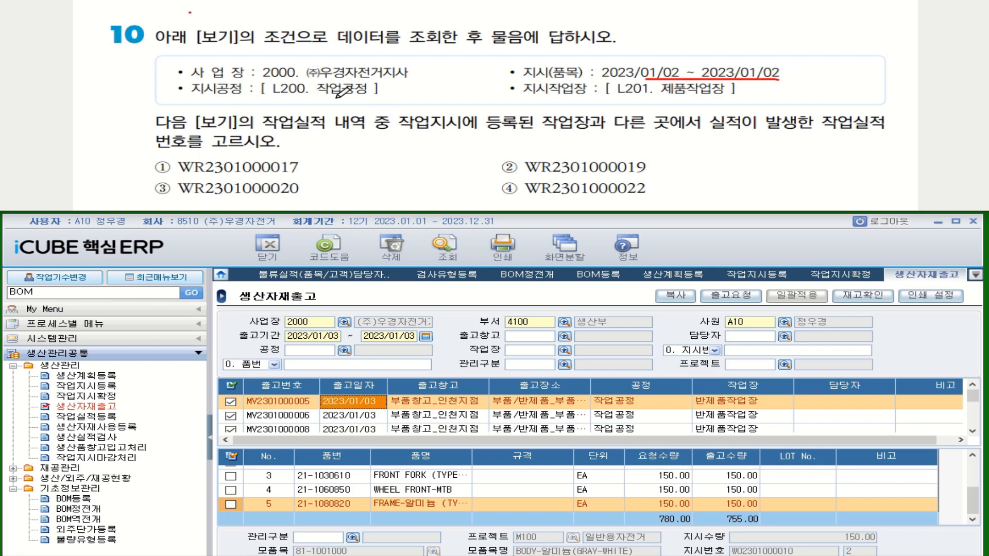
{"action": "left_click_drag", "start_coordinate": [318, 98], "coordinate": [366, 97]}
{"action": "left_click_drag", "start_coordinate": [675, 96], "coordinate": [727, 96]}
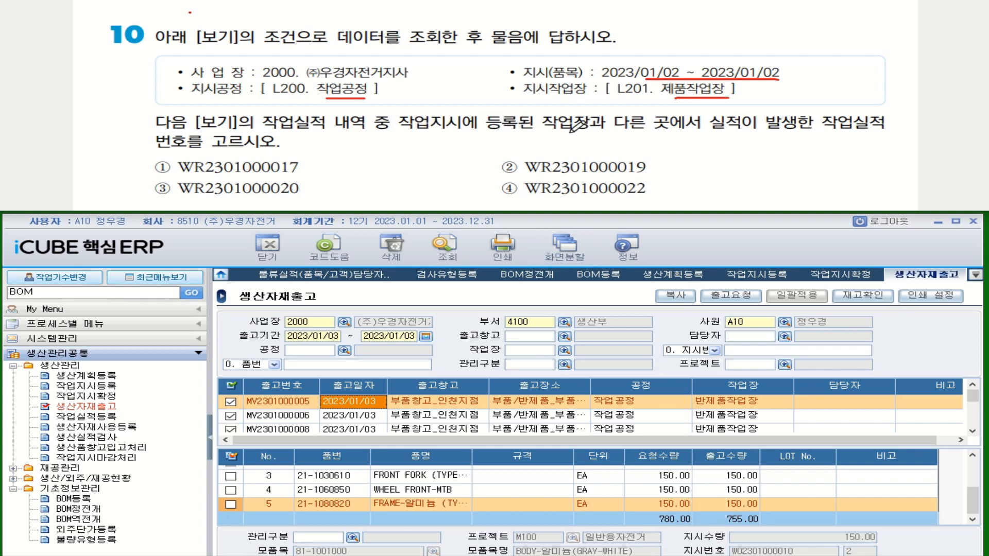
{"action": "mouse_move", "coordinate": [586, 133]}
{"action": "left_mouse_down"}
{"action": "mouse_move", "coordinate": [565, 133]}
{"action": "mouse_move", "coordinate": [585, 118]}
{"action": "mouse_move", "coordinate": [590, 138]}
{"action": "left_mouse_up"}
{"action": "left_click_drag", "start_coordinate": [644, 135], "coordinate": [761, 133]}
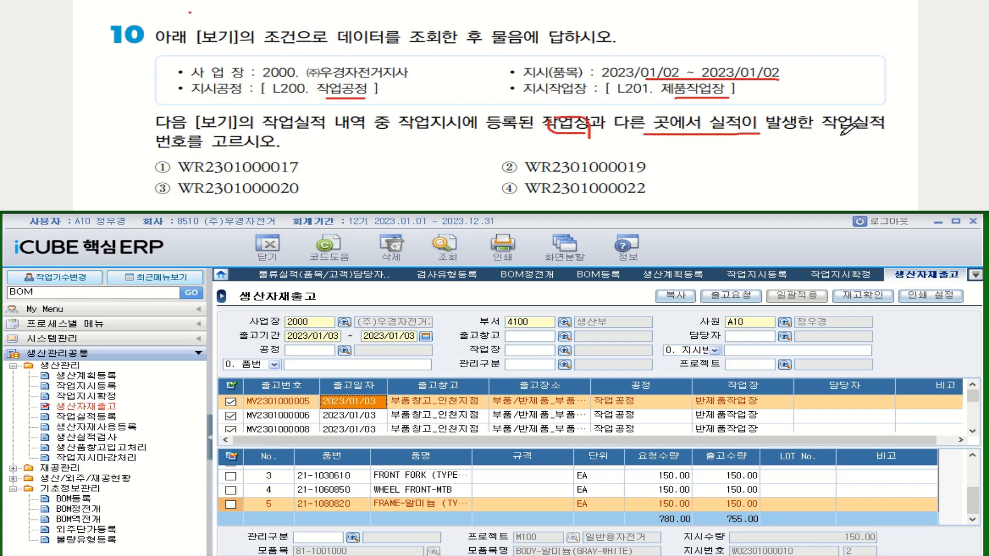
{"action": "left_click_drag", "start_coordinate": [841, 135], "coordinate": [875, 136]}
{"action": "left_click_drag", "start_coordinate": [146, 149], "coordinate": [262, 150]}
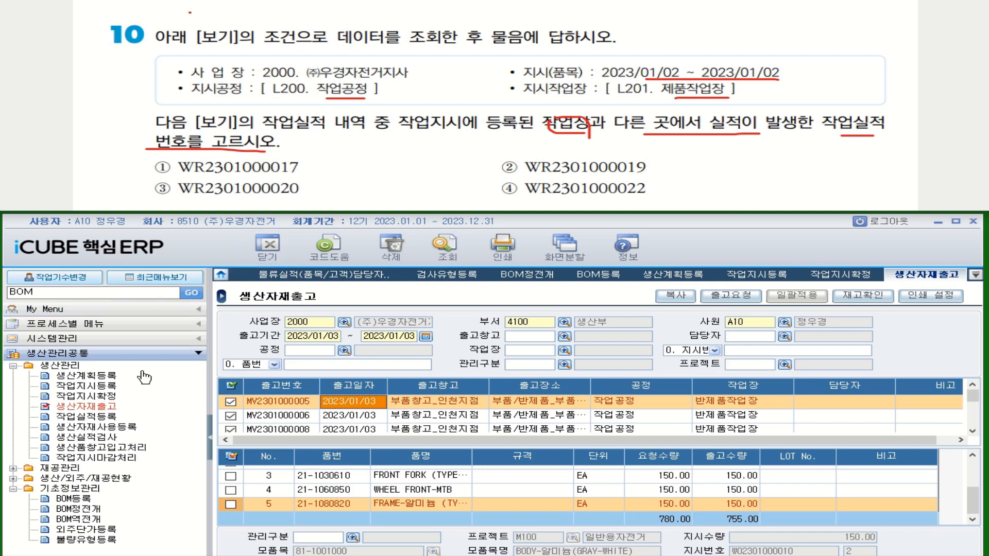
Open 작업실적등록 and query it for 지시(품목) 2023/01/02 to 2023/01/02 with 지시공정 L200 and 지시작업장 L201
{"action": "left_click", "coordinate": [92, 419]}
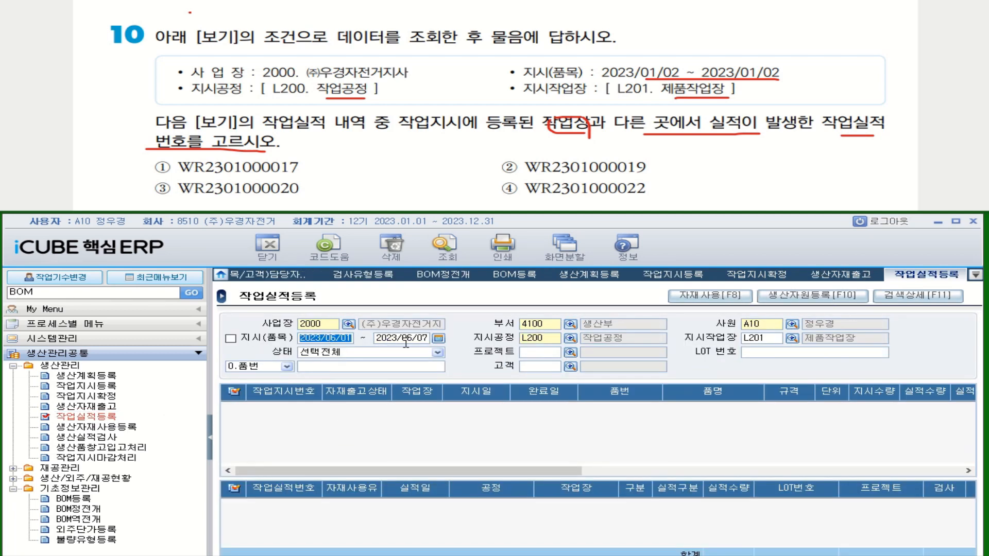
{"action": "type", "text": "20230102"}
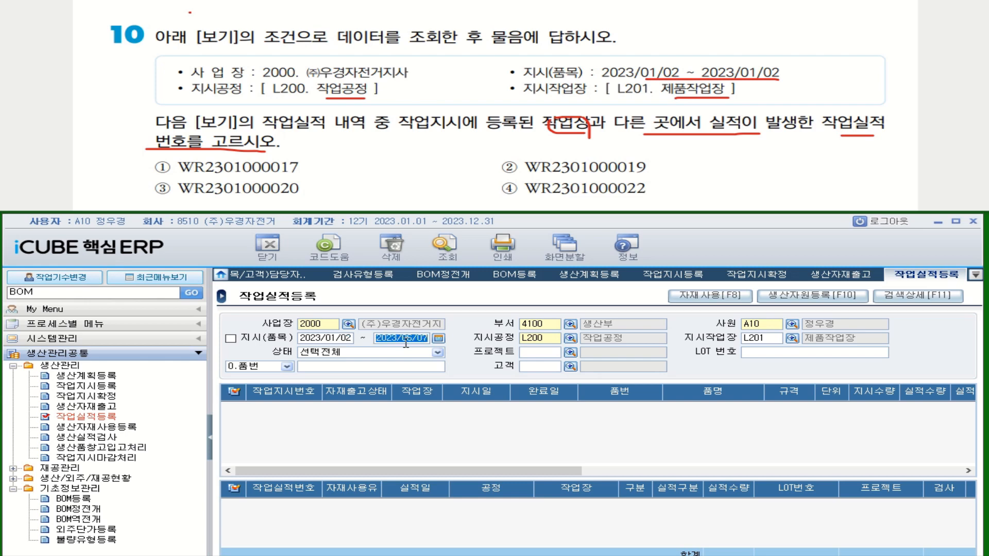
{"action": "type", "text": "20230102"}
{"action": "left_click", "coordinate": [444, 244]}
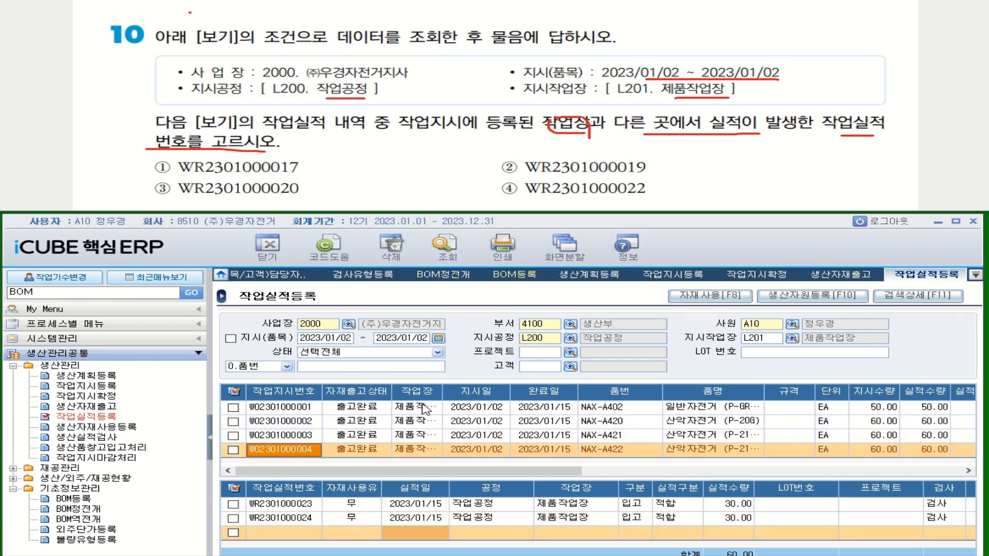
{"action": "left_click", "coordinate": [307, 411]}
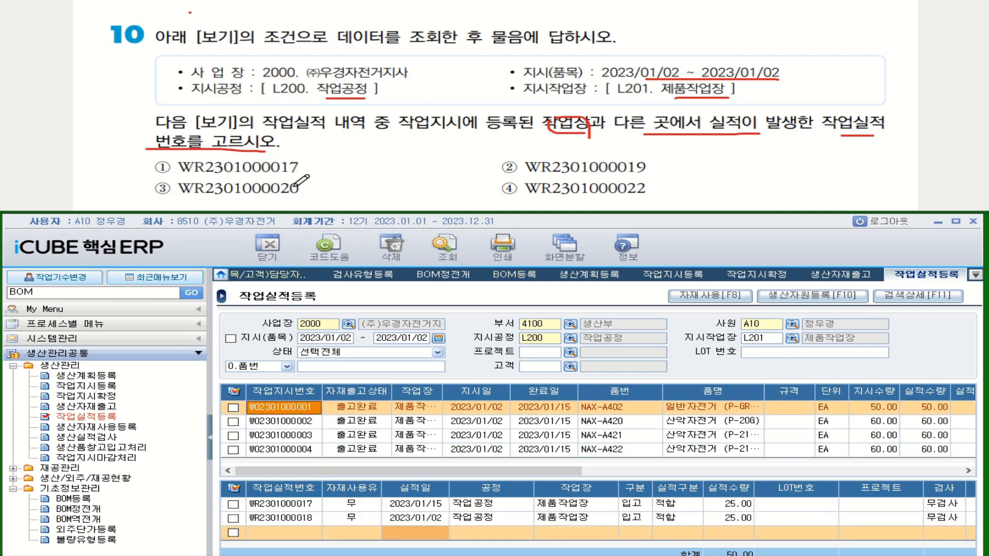
{"action": "left_click", "coordinate": [311, 506]}
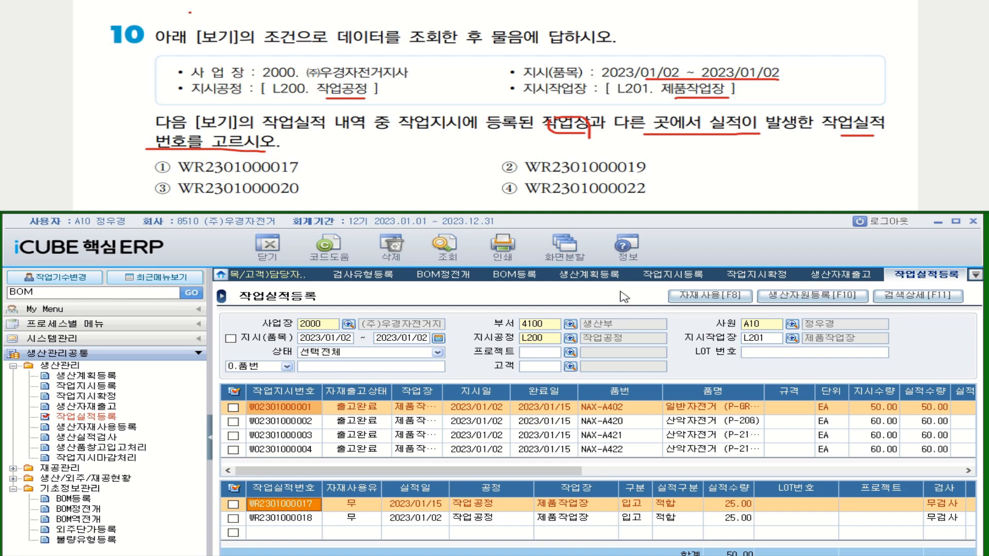
{"action": "left_click", "coordinate": [291, 425]}
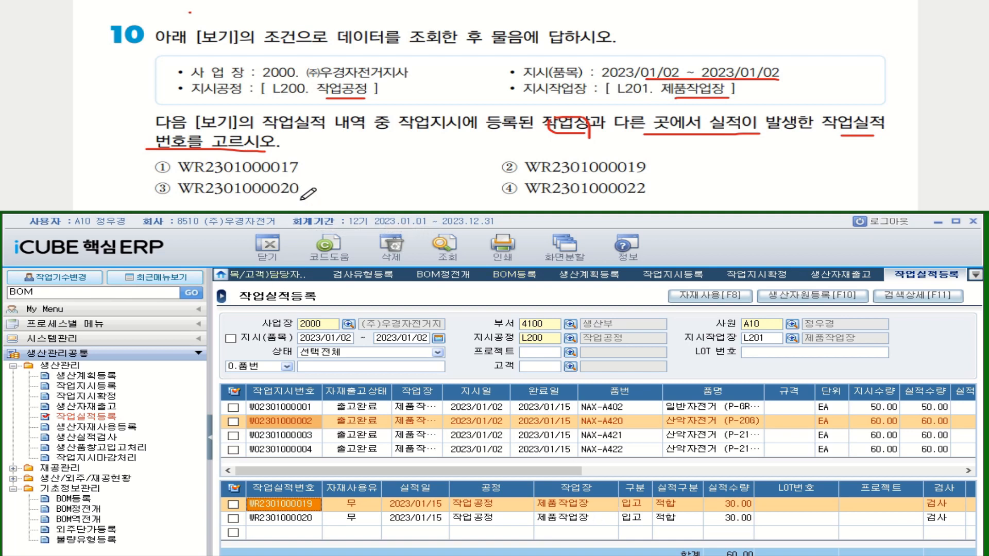
{"action": "left_click", "coordinate": [307, 437]}
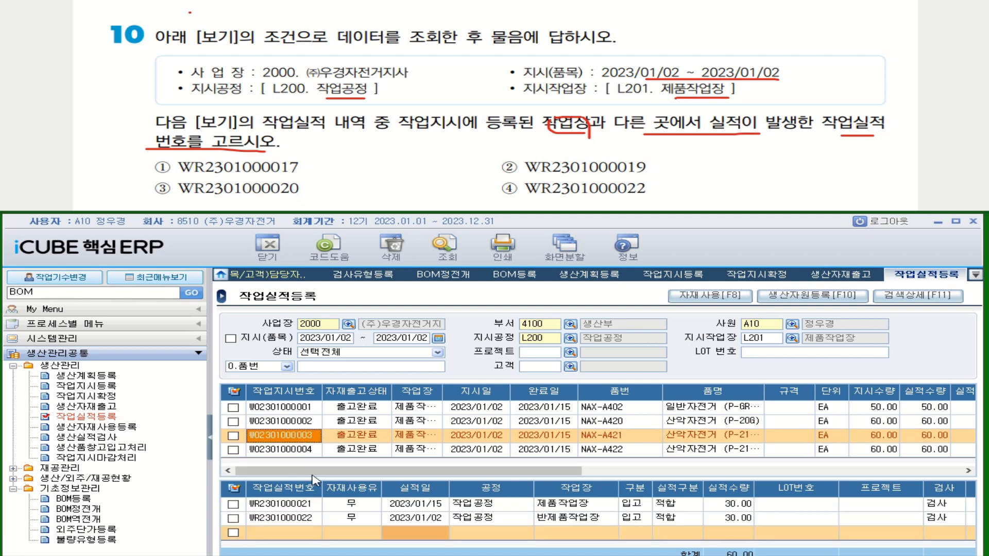
{"action": "left_click", "coordinate": [307, 423]}
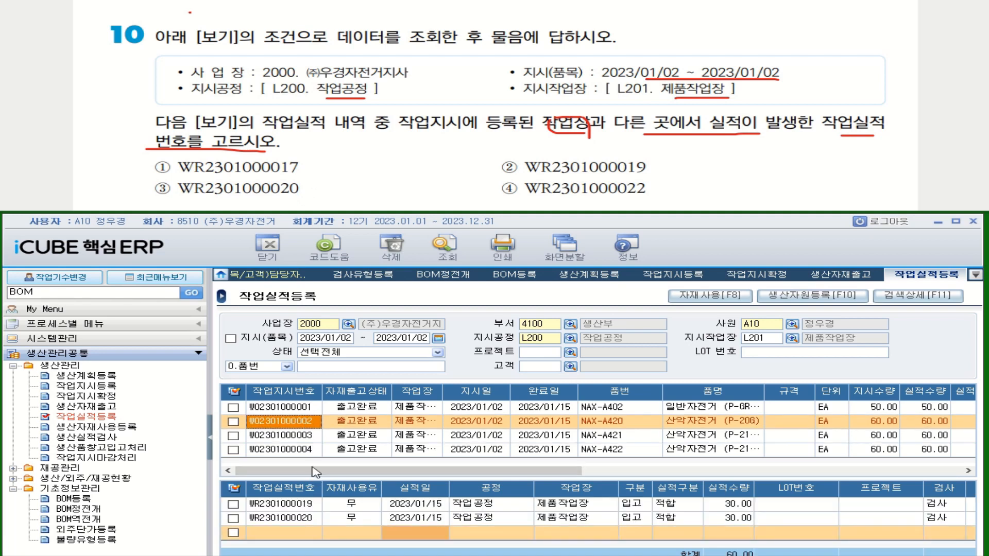
{"action": "left_click", "coordinate": [297, 521]}
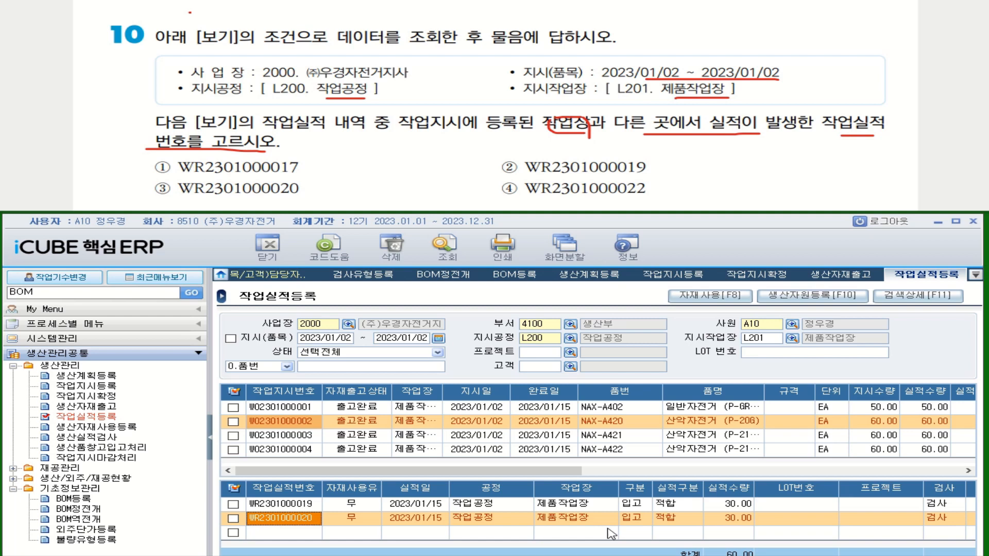
{"action": "left_click", "coordinate": [314, 440]}
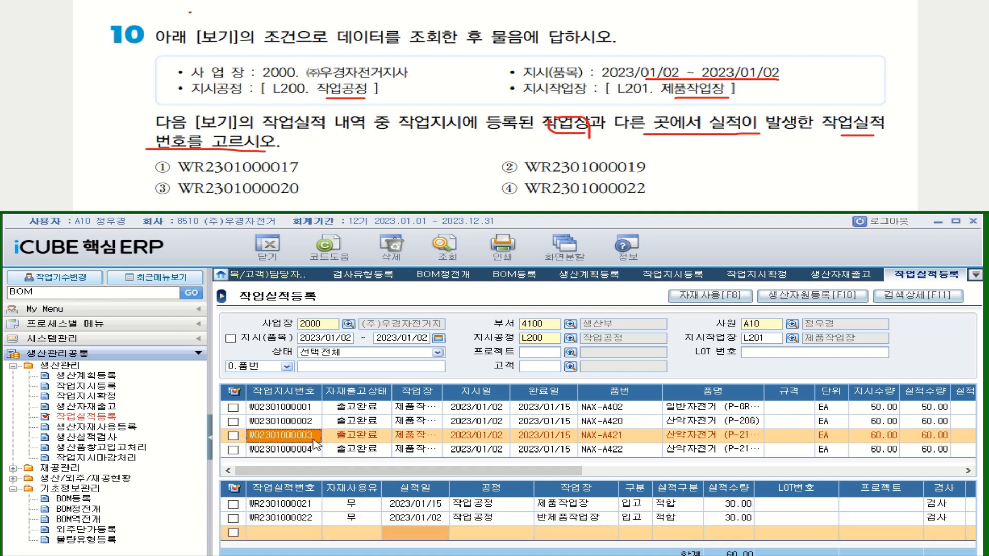
{"action": "left_click", "coordinate": [305, 519]}
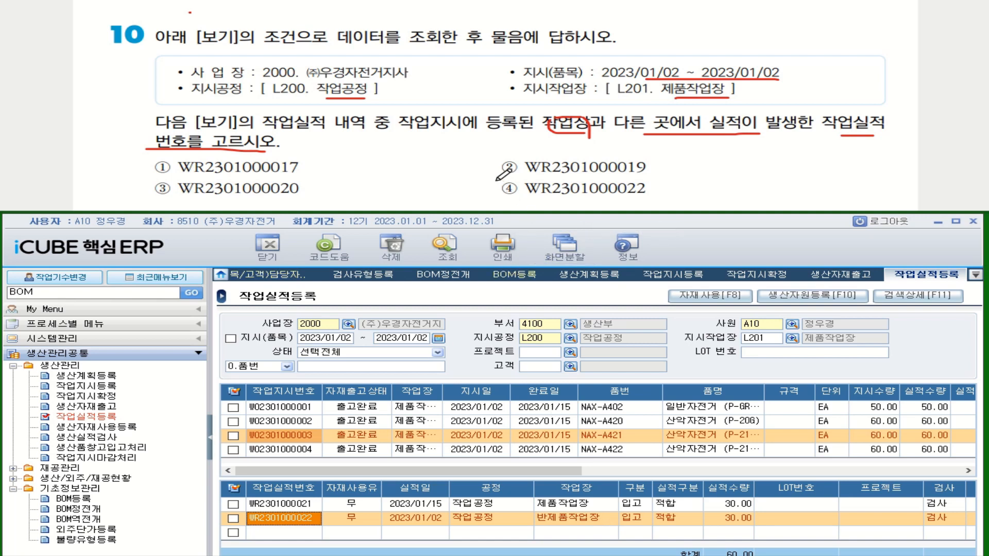
{"action": "mouse_move", "coordinate": [496, 181]}
{"action": "left_mouse_down"}
{"action": "mouse_move", "coordinate": [509, 190]}
{"action": "mouse_move", "coordinate": [526, 181]}
{"action": "left_mouse_up"}
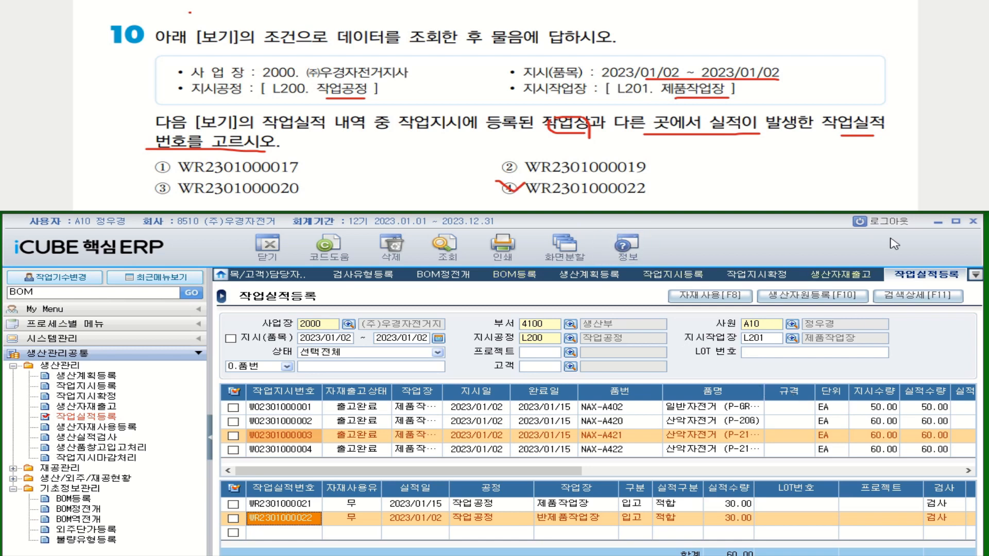